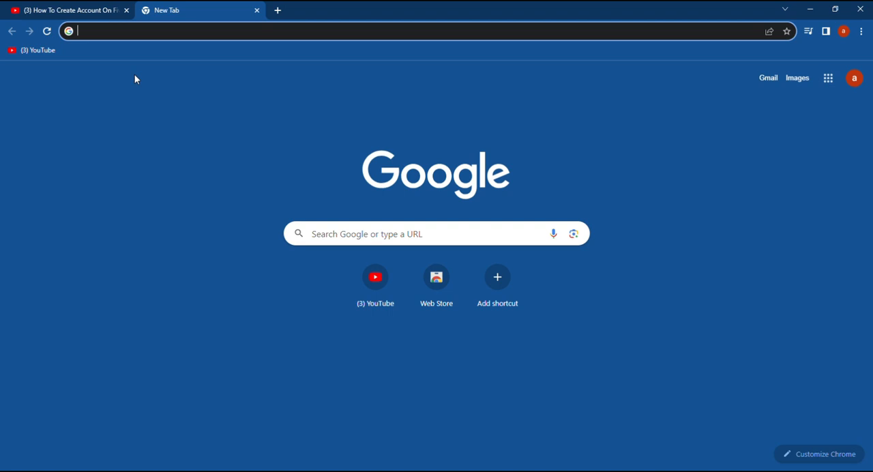
Open Fiverr and look through the gig search results for "guest post"
click(154, 37)
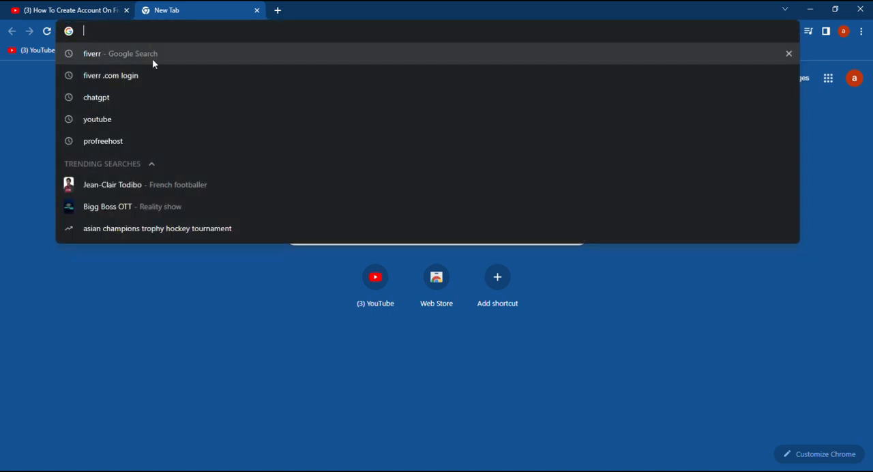
click(154, 75)
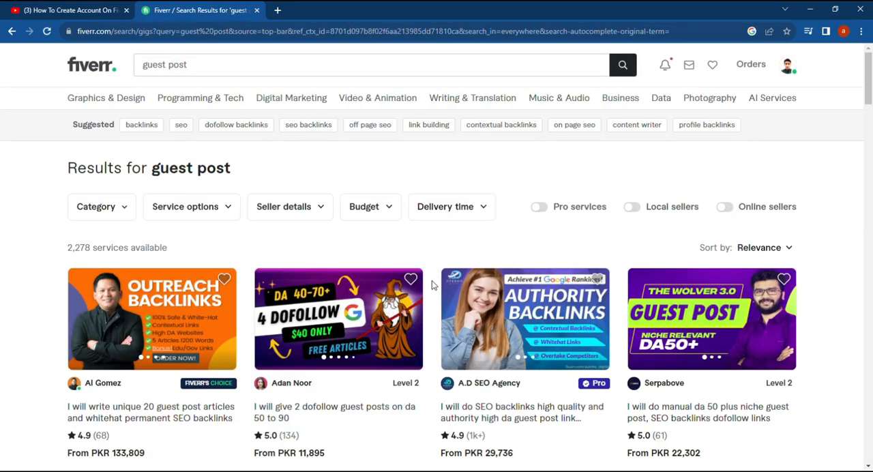
scroll(432, 285, down, 1)
scroll(432, 285, up, 1)
scroll(429, 318, down, 1)
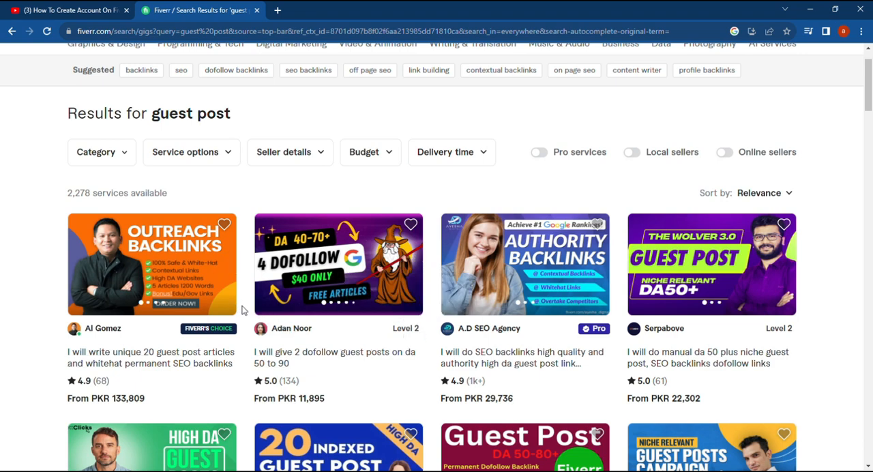
scroll(242, 310, up, 1)
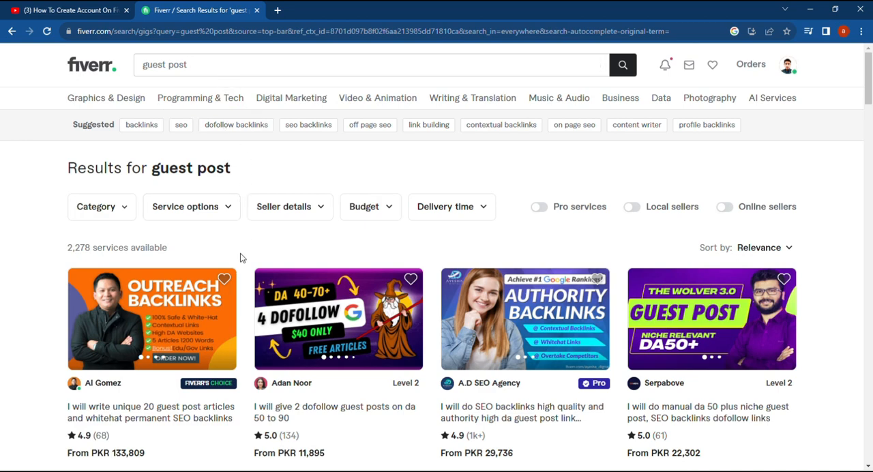
scroll(240, 273, down, 2)
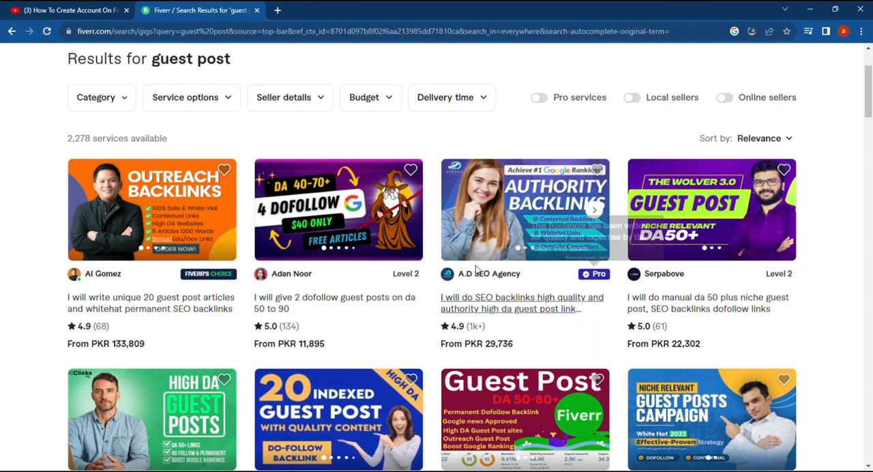
Open the gig "I will give 2 dofollow guest posts on da 50 to 90" and read its full description
click(361, 229)
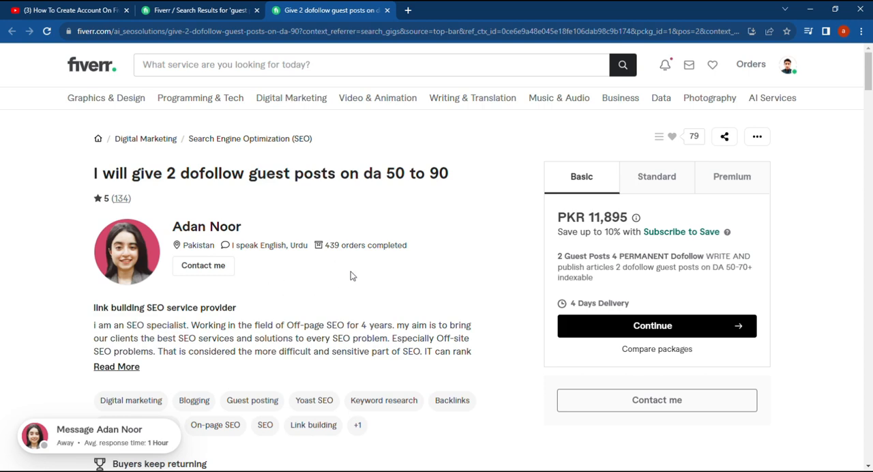
scroll(341, 278, down, 3)
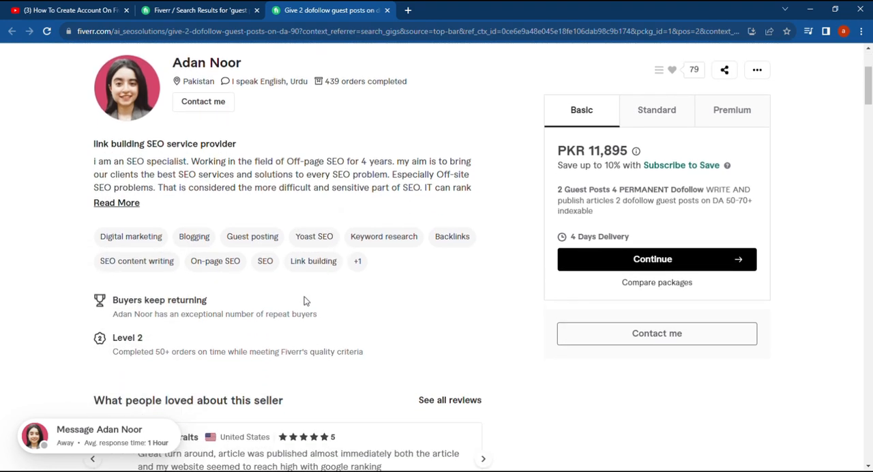
scroll(304, 300, down, 4)
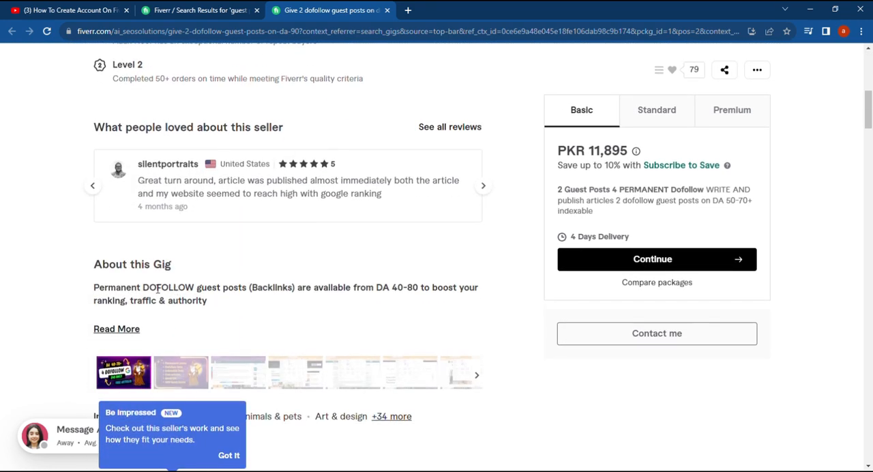
click(117, 329)
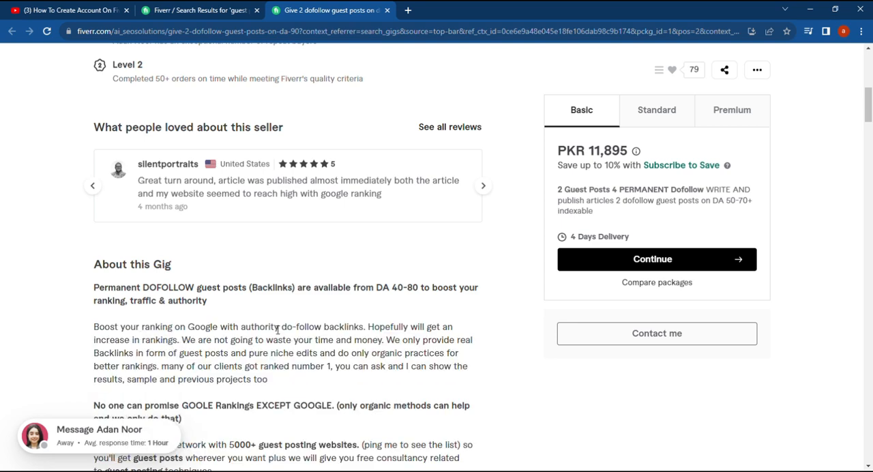
scroll(278, 330, down, 3)
scroll(278, 417, down, 3)
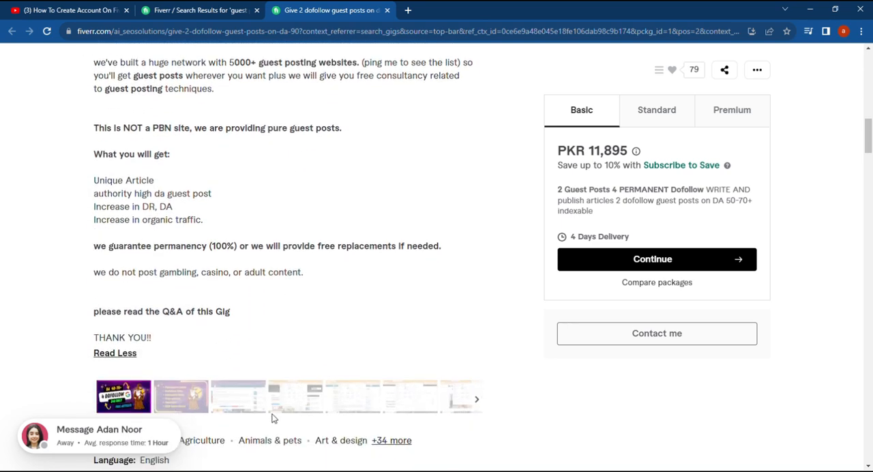
scroll(247, 347, up, 3)
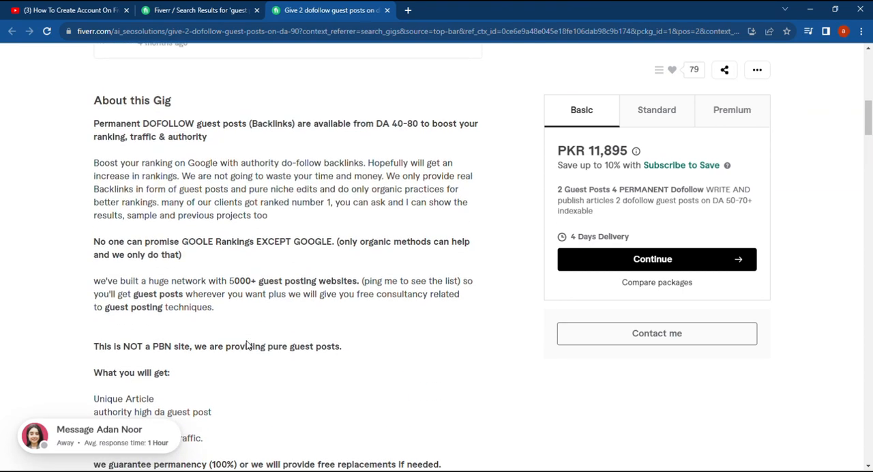
scroll(246, 344, up, 2)
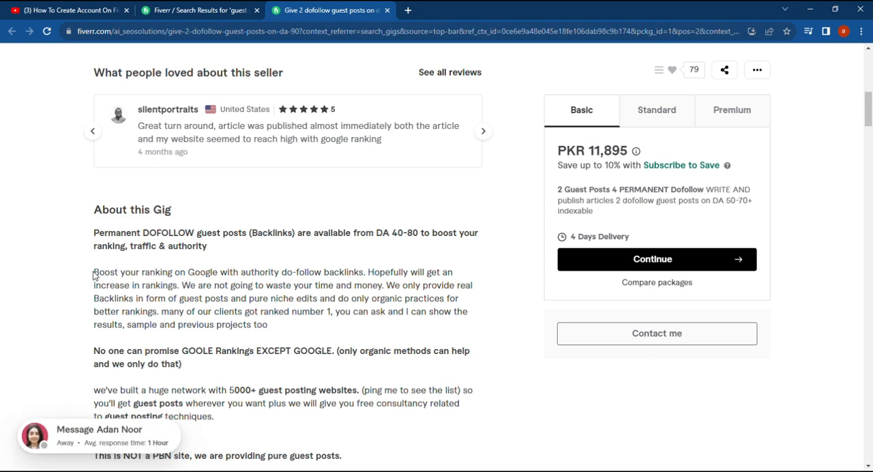
scroll(94, 274, down, 4)
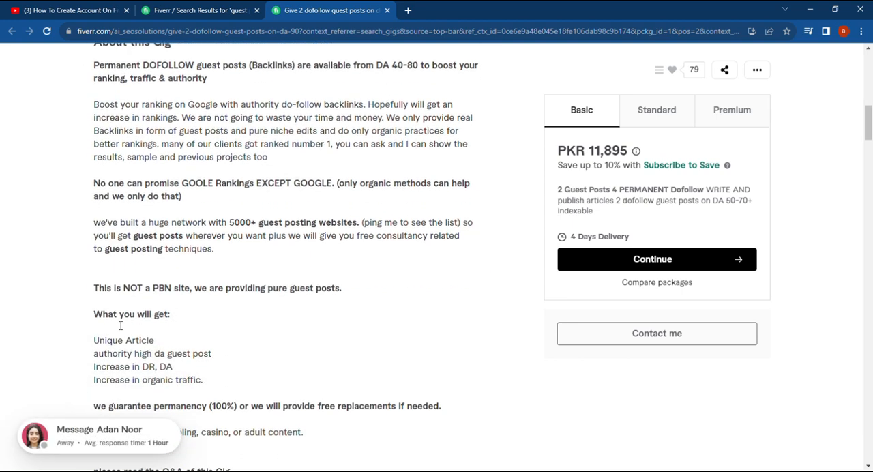
scroll(215, 348, up, 9)
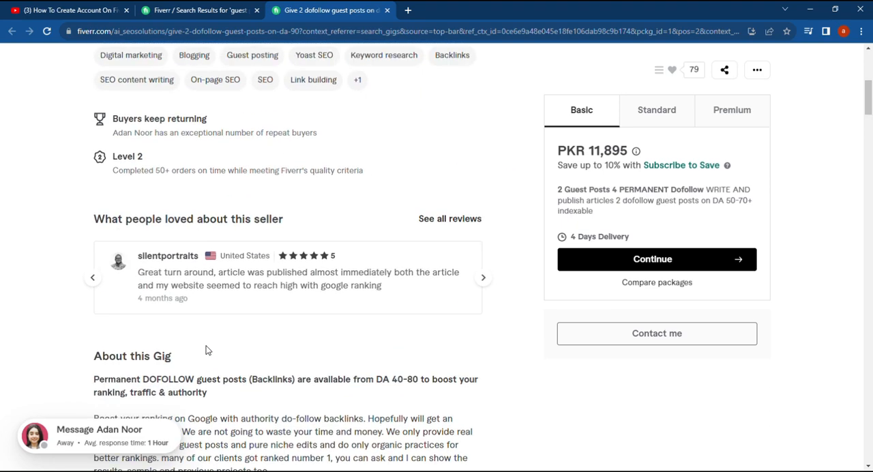
Return to the results, open A.D SEO Agency's high-authority SEO backlinks gig and read its full description
click(184, 10)
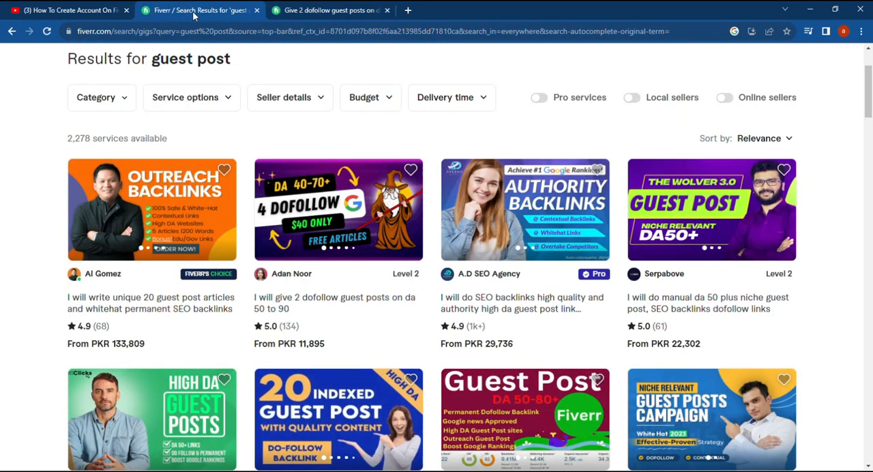
click(499, 216)
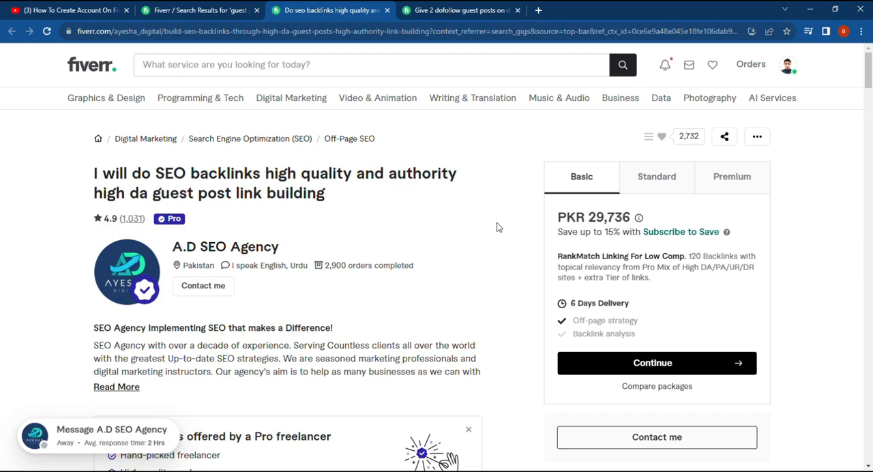
scroll(463, 273, down, 1)
scroll(396, 345, down, 6)
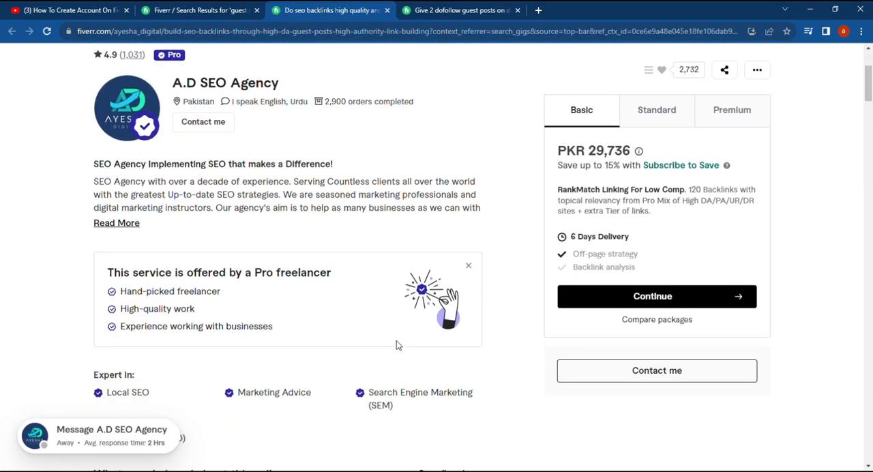
scroll(348, 369, down, 1)
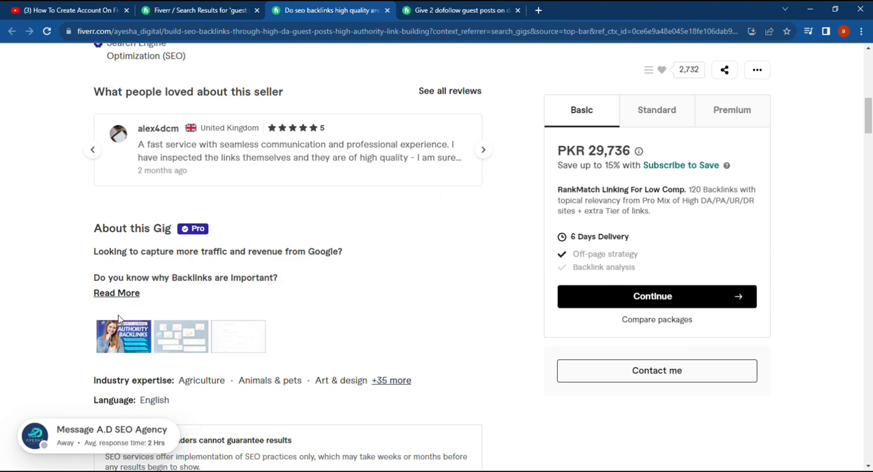
click(120, 298)
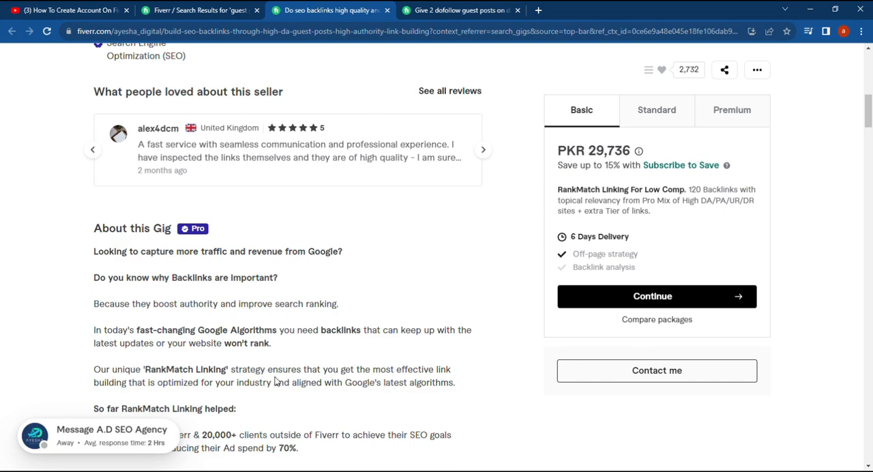
scroll(276, 380, down, 2)
scroll(276, 380, up, 2)
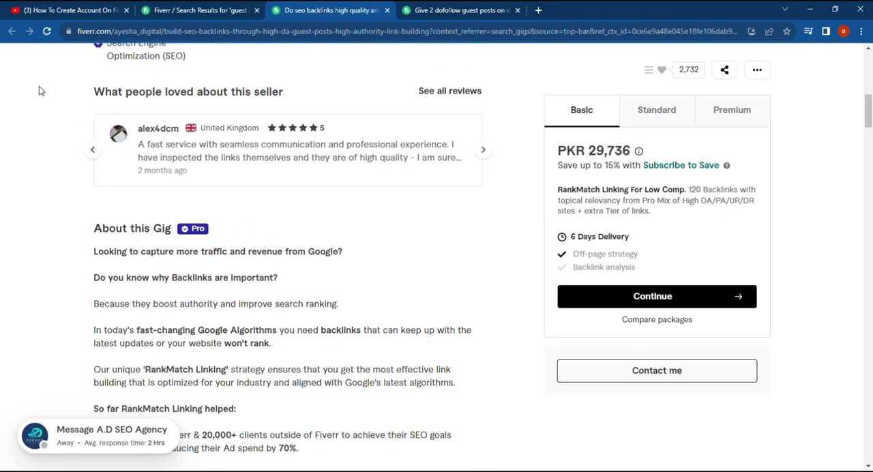
From the search results, open the gig "I will write and publish 10 guest post with dofollow backlinks", review its packages and close it
click(191, 10)
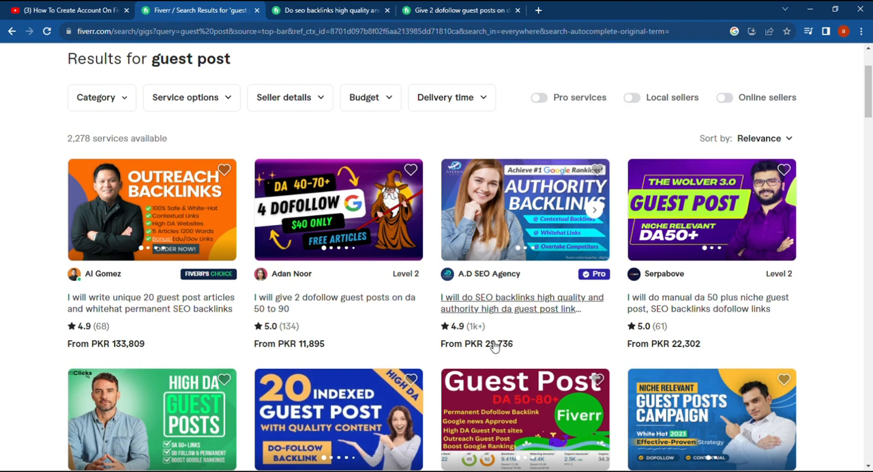
scroll(450, 335, down, 1)
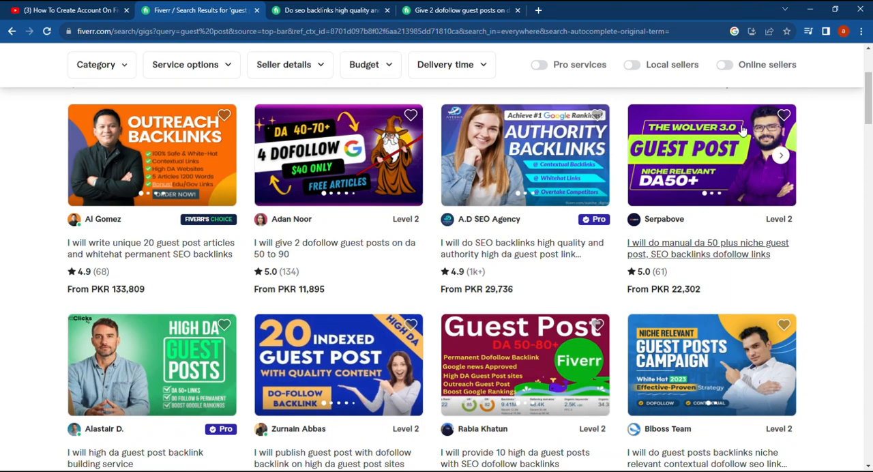
scroll(434, 368, down, 1)
scroll(433, 372, down, 3)
scroll(422, 373, down, 6)
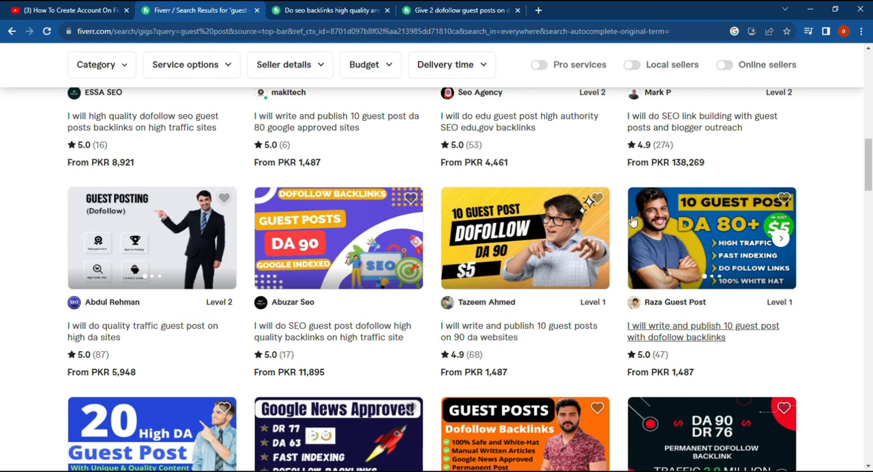
click(732, 239)
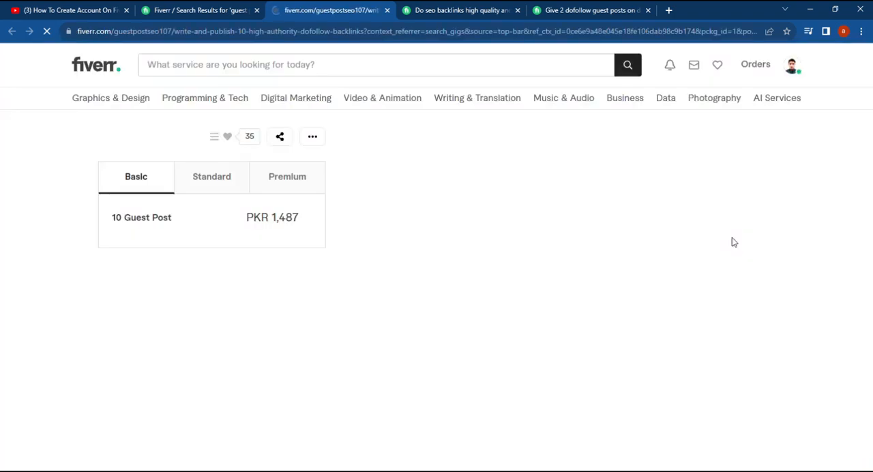
scroll(368, 290, down, 2)
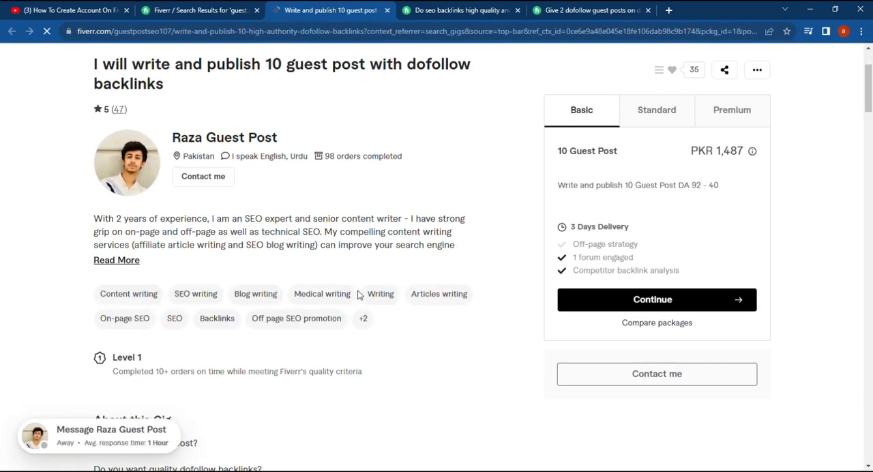
scroll(341, 294, up, 2)
scroll(308, 295, down, 2)
scroll(311, 295, down, 6)
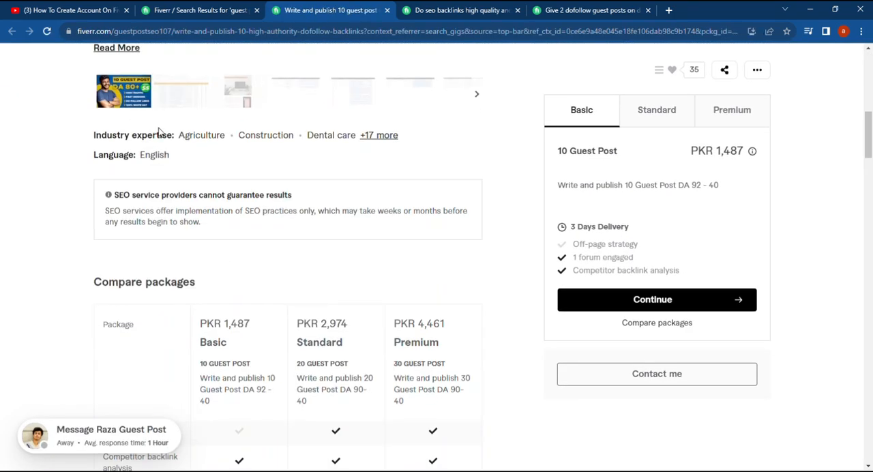
scroll(321, 216, up, 4)
scroll(323, 218, up, 3)
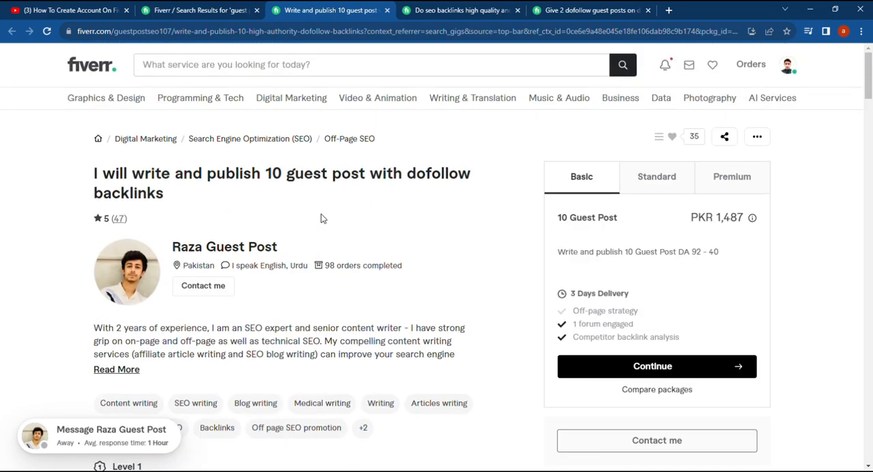
click(387, 11)
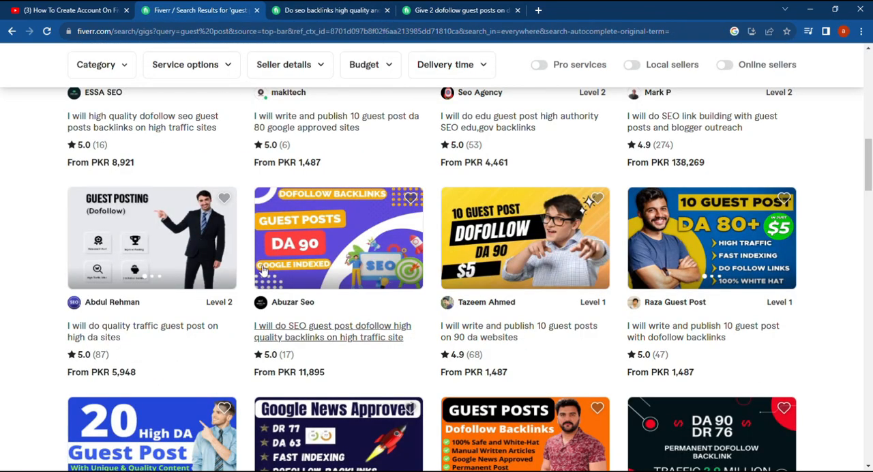
Leave the guest post search results and open the overview form for creating a new gig
scroll(234, 278, down, 2)
scroll(234, 279, up, 10)
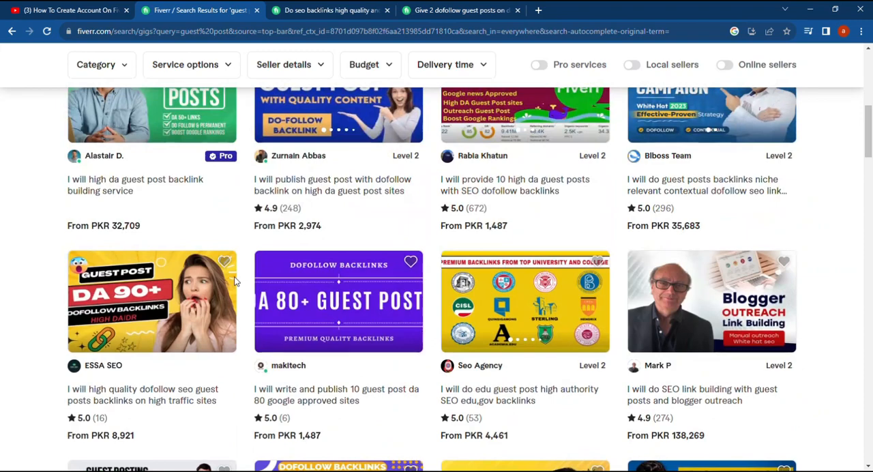
scroll(235, 281, up, 2)
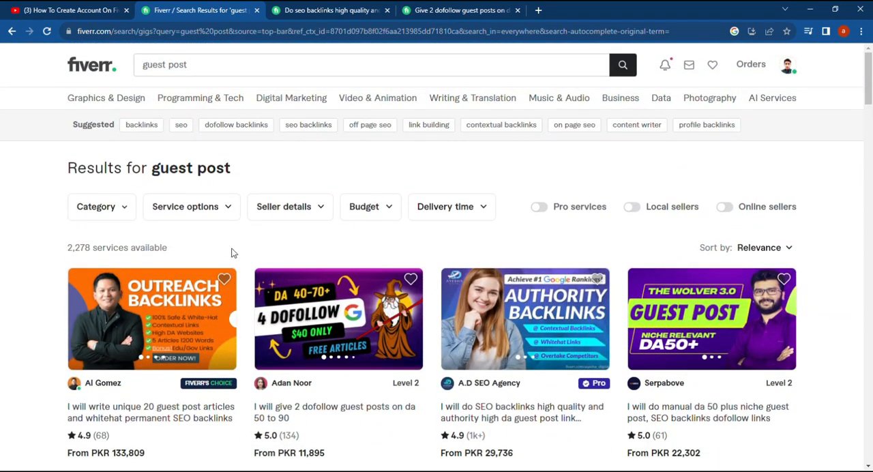
click(12, 31)
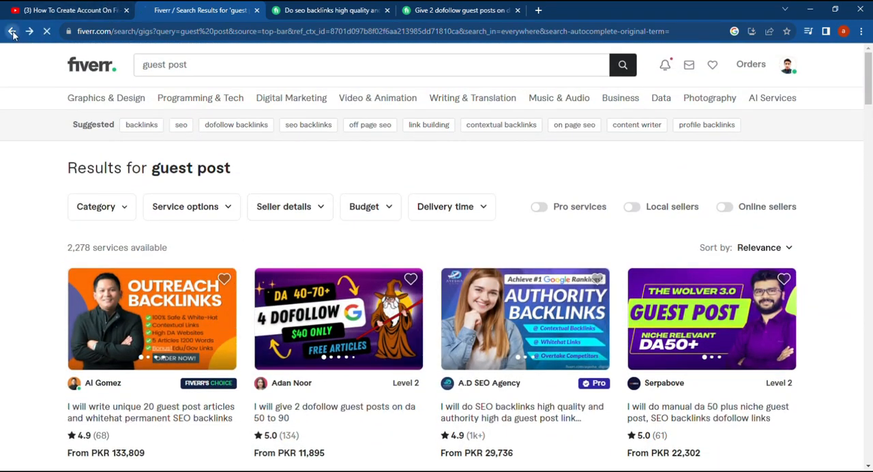
click(156, 180)
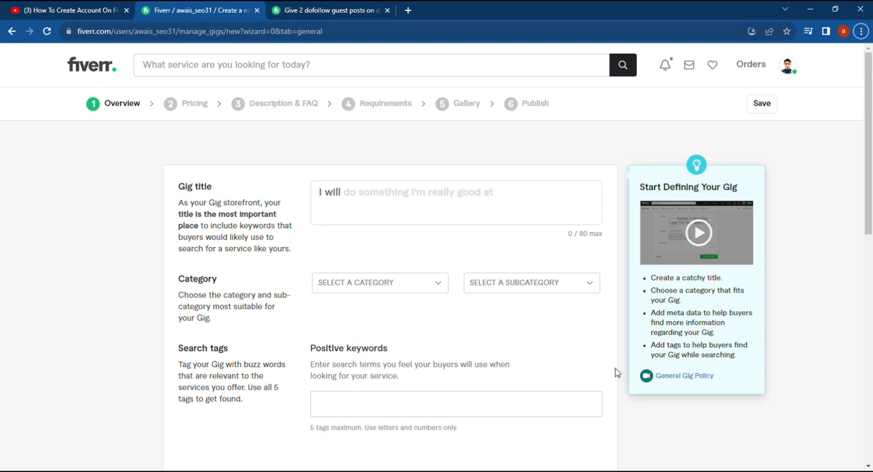
Enter the gig title "publish Guest posts high da do follow links for website ranking"
click(368, 196)
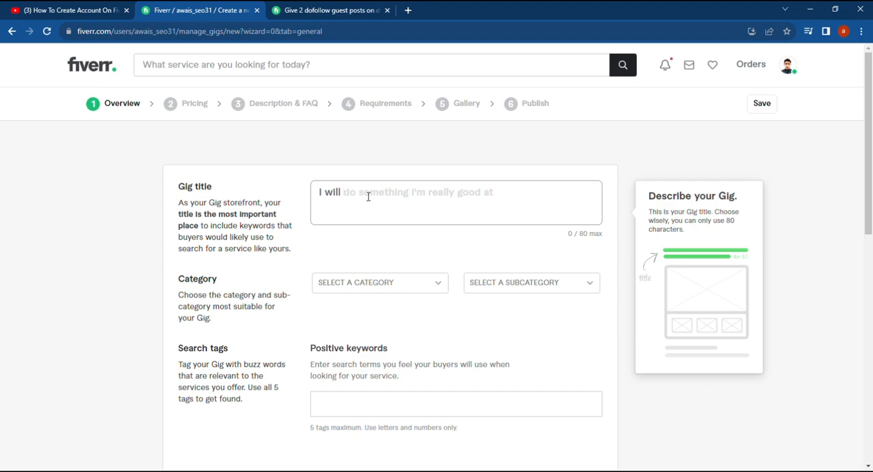
text(pu)
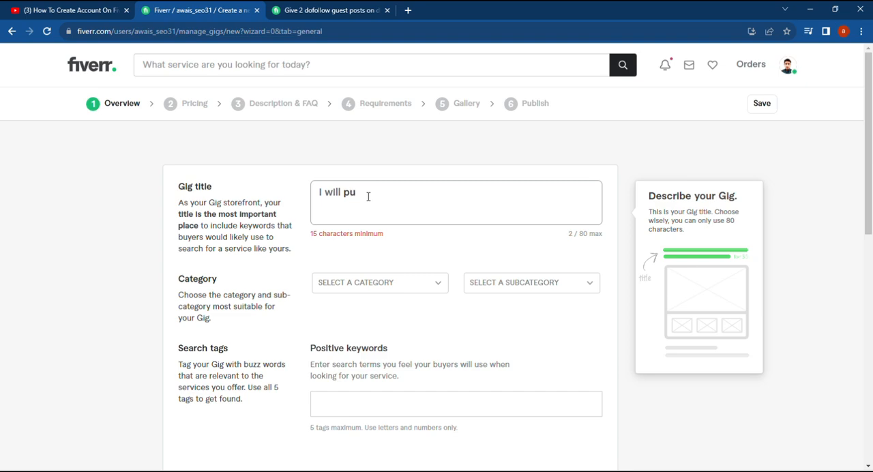
text(blish GUest posts)
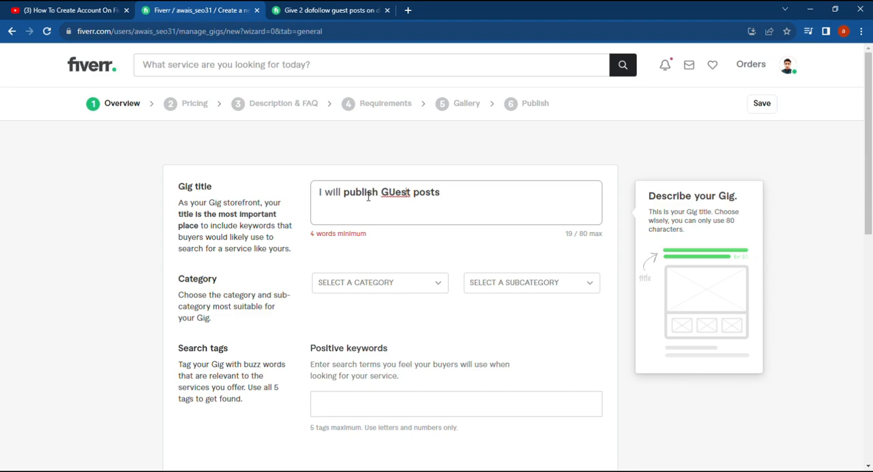
key(BackSpace)
text(u)
key(Right)
key(Right)
key(Right)
key(Right)
key(Right)
key(Right)
key(Right)
text(hi)
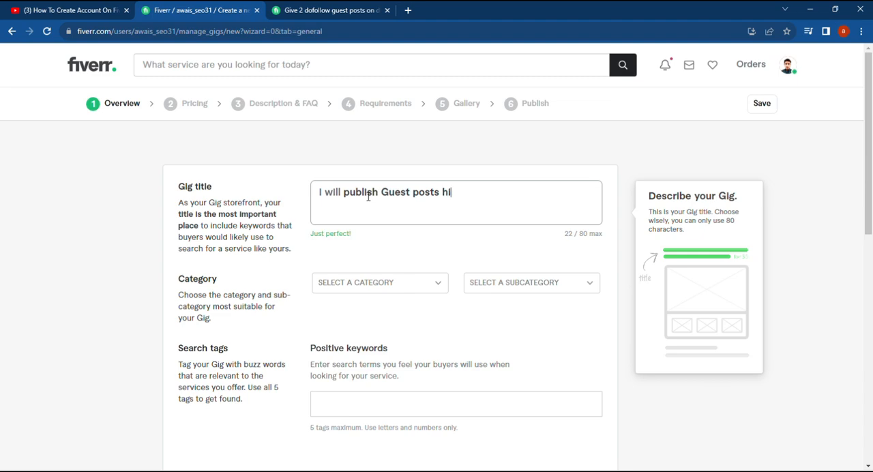
text(gh da )
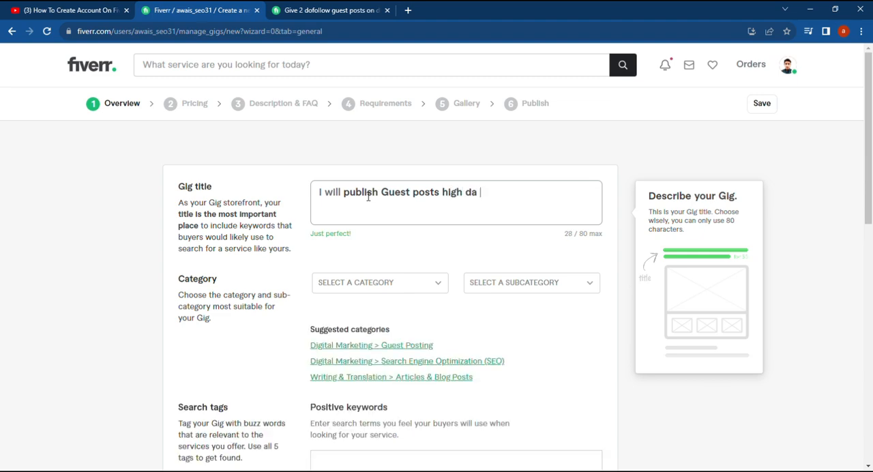
text(do follow links )
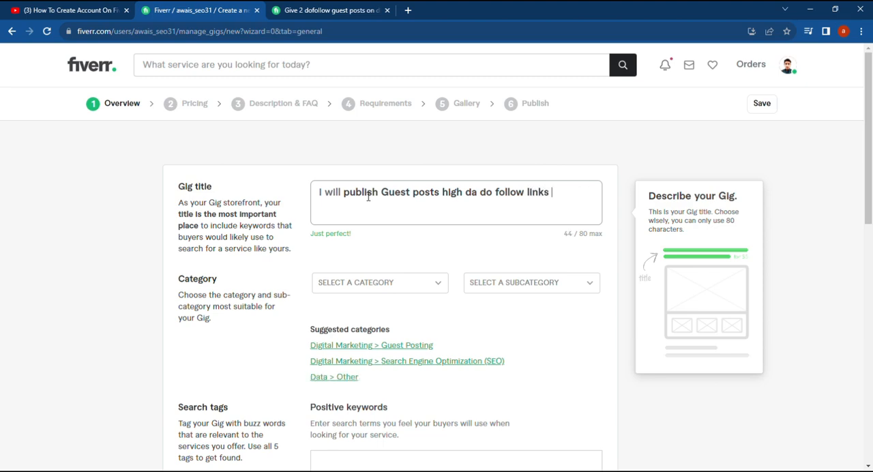
text(for website ran)
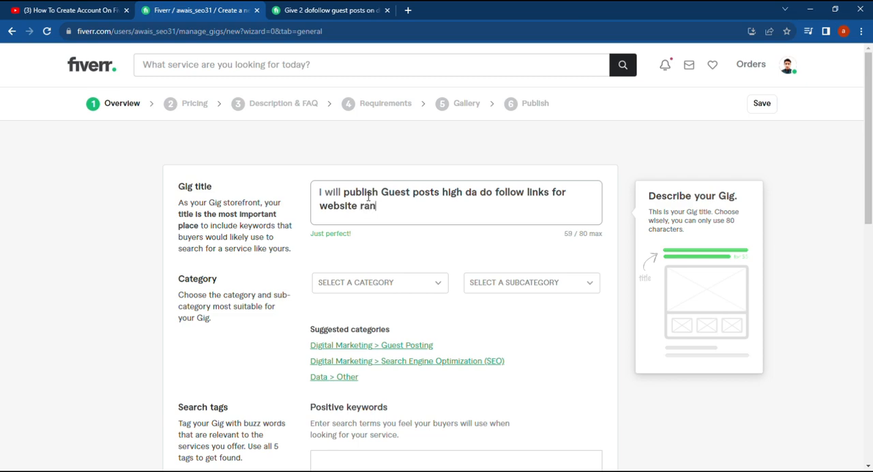
text(king)
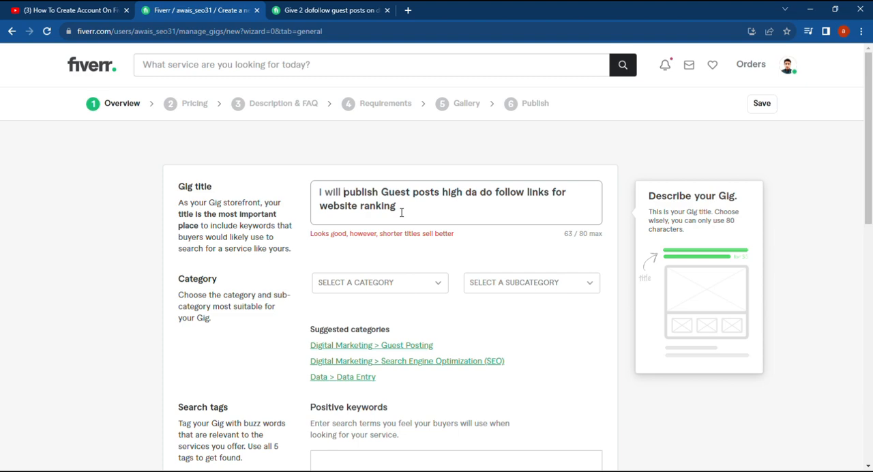
Correct the gig title by joining "do follow" into "dofollow" and capitalizing "Publish"
click(495, 197)
key(BackSpace)
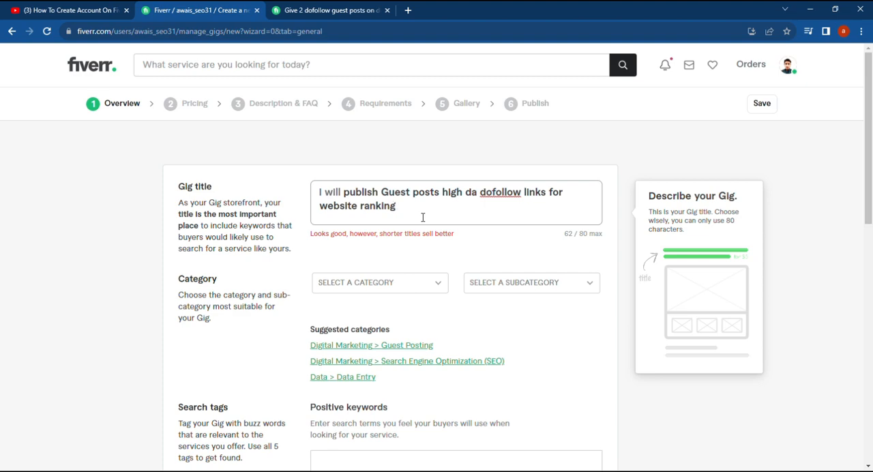
click(349, 192)
key(BackSpace)
text(P)
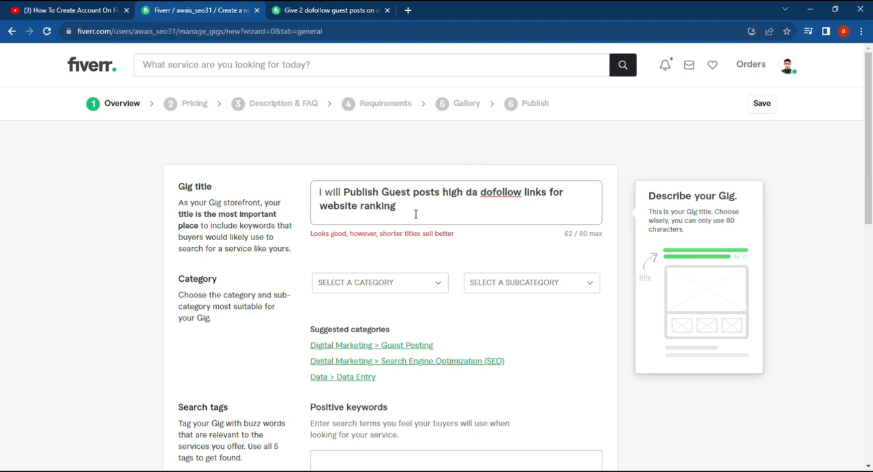
Set the gig's category to Digital Marketing and its subcategory to Guest Posting
click(443, 289)
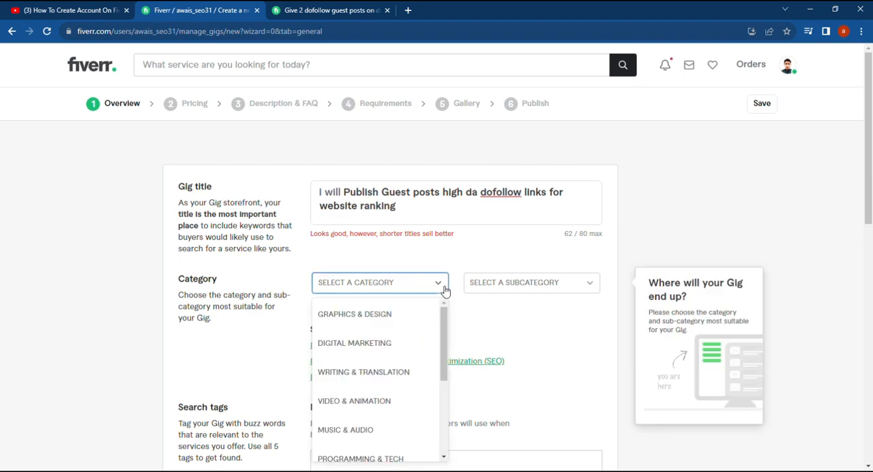
click(408, 343)
click(553, 286)
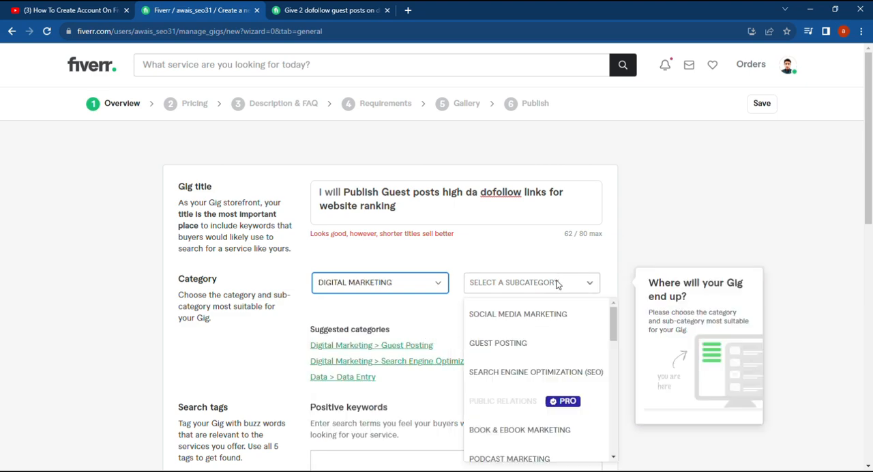
click(530, 345)
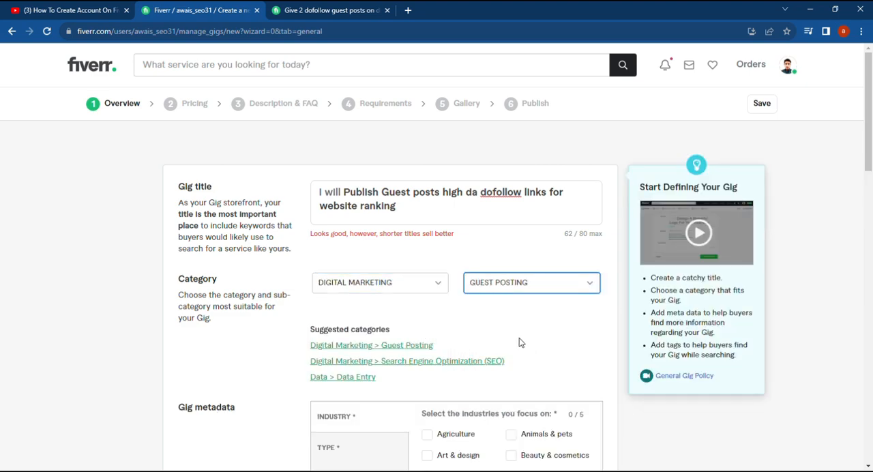
In the gig metadata, select the industries Marketing & advertising, Writing & publishing and Education
scroll(530, 344, down, 3)
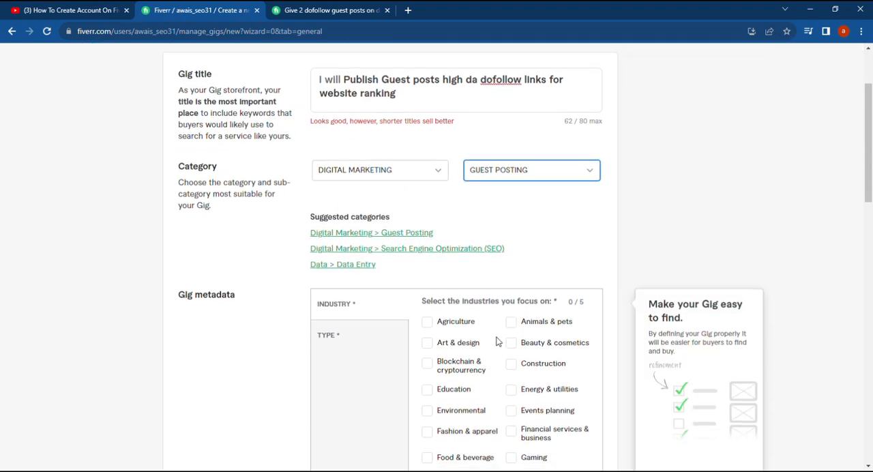
click(359, 253)
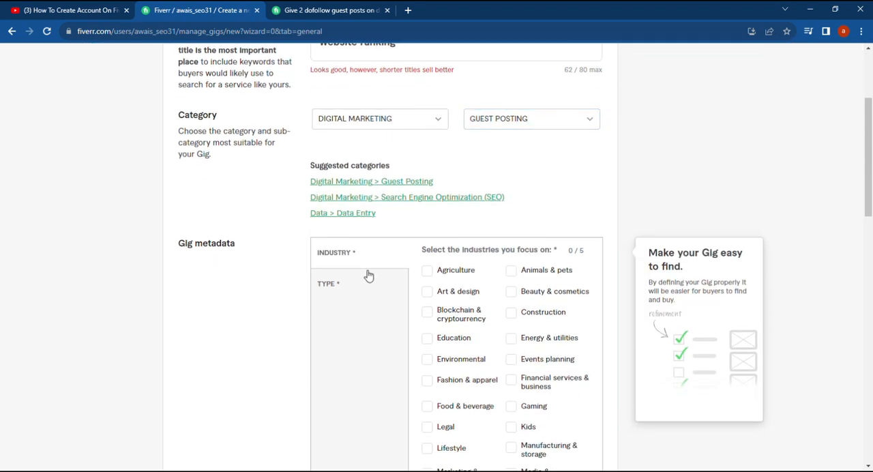
scroll(415, 298, down, 1)
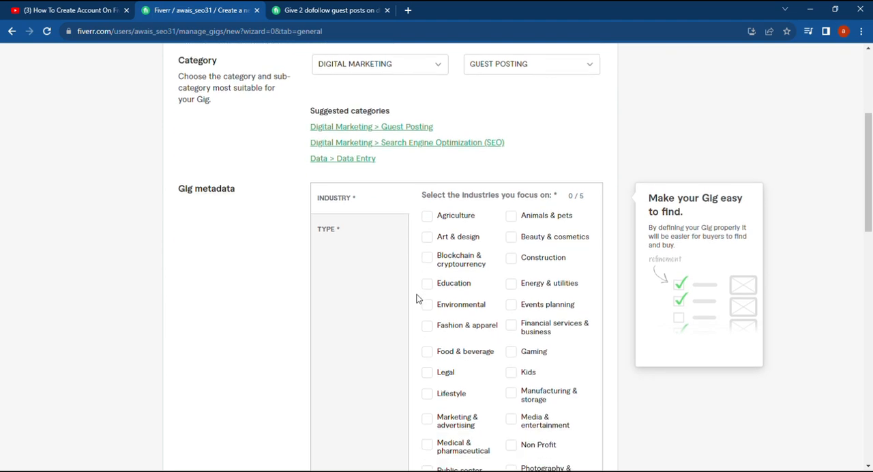
scroll(417, 298, down, 1)
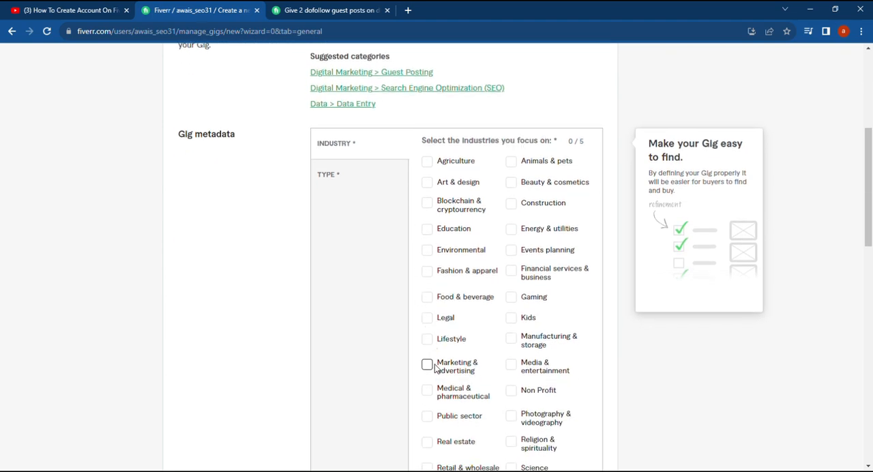
click(426, 363)
scroll(429, 364, down, 2)
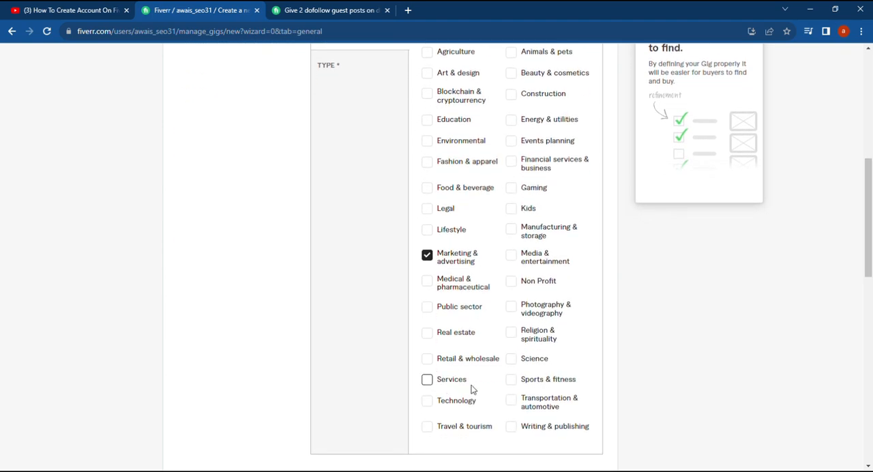
click(514, 428)
scroll(539, 424, up, 1)
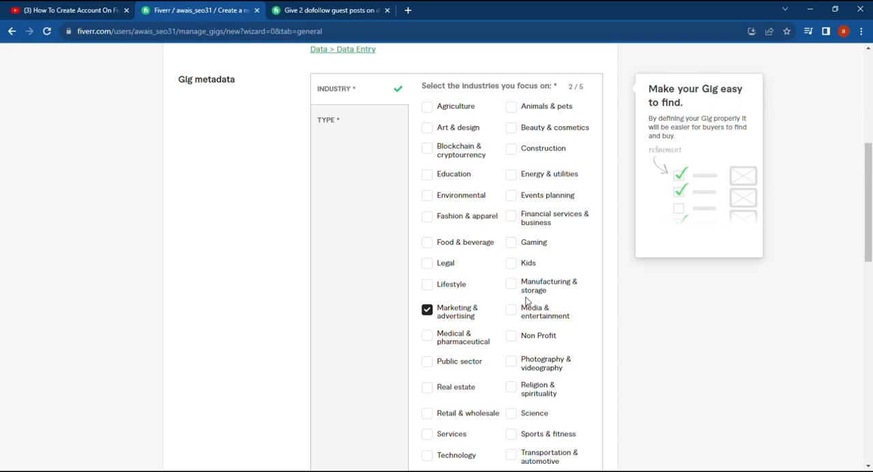
click(429, 175)
scroll(513, 247, down, 1)
scroll(513, 255, up, 1)
Set the gig metadata's service type to Submissions for Third-Party Sites
click(362, 135)
click(469, 117)
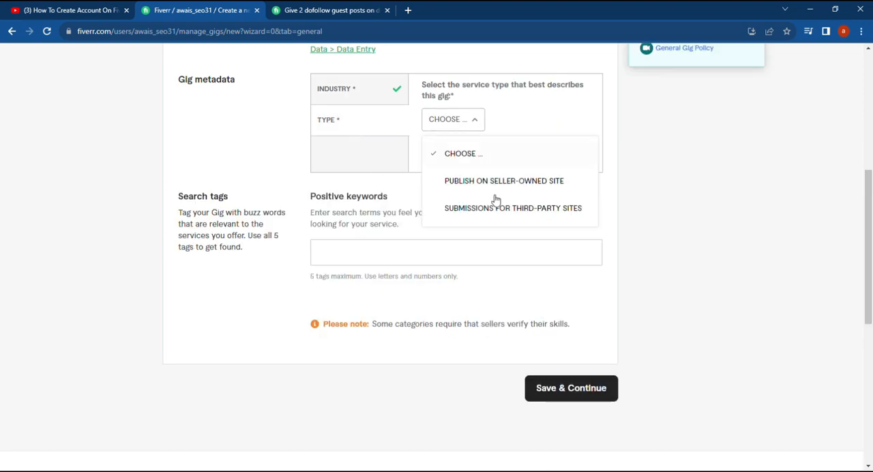
click(500, 216)
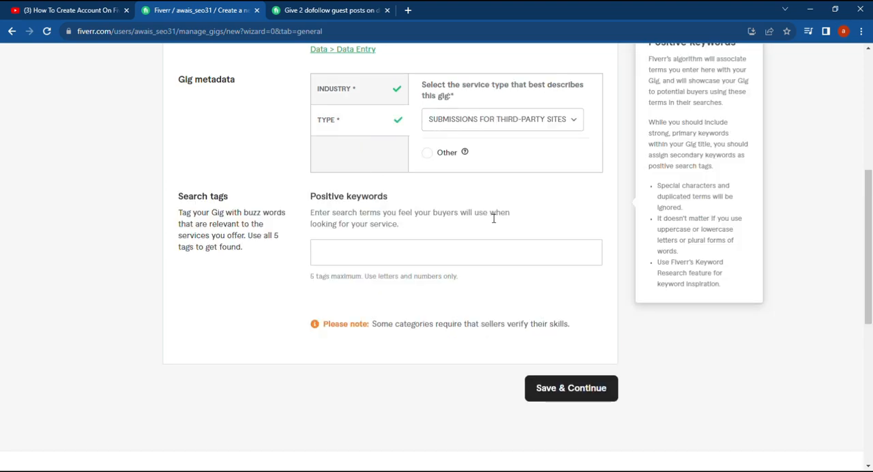
Switch to the open competitor gig, examine its related tags, open the "guest post" tag and return to the gig
click(355, 259)
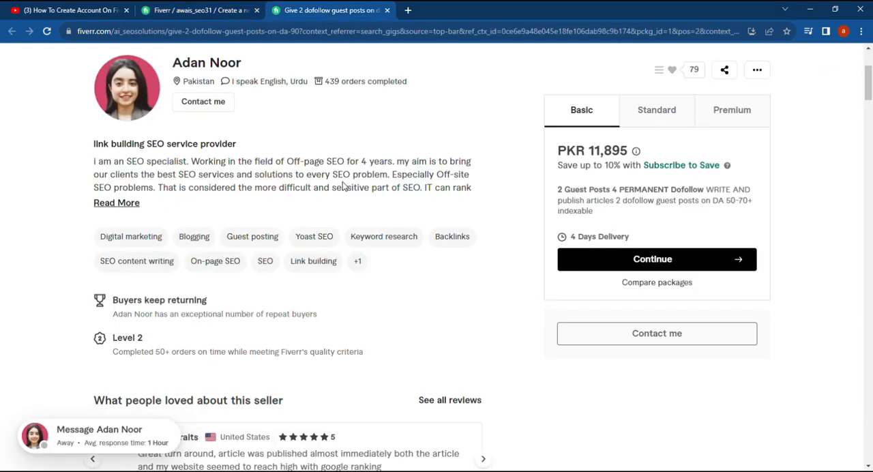
scroll(361, 175, down, 4)
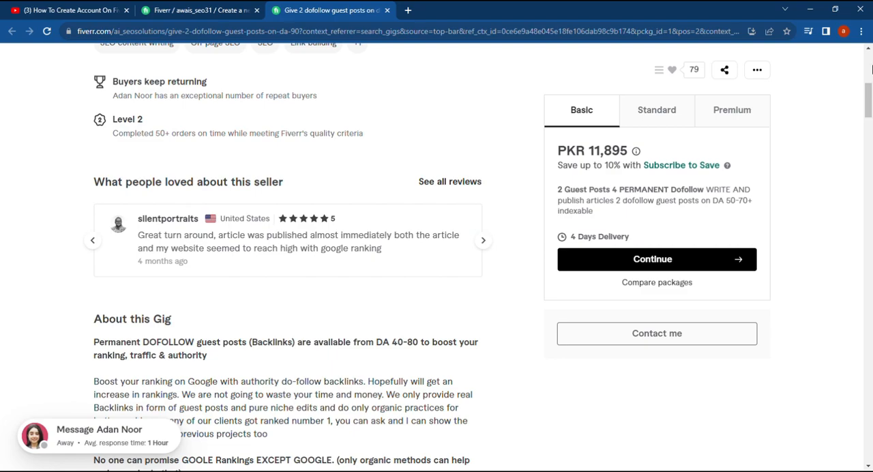
drag(869, 99, 869, 368)
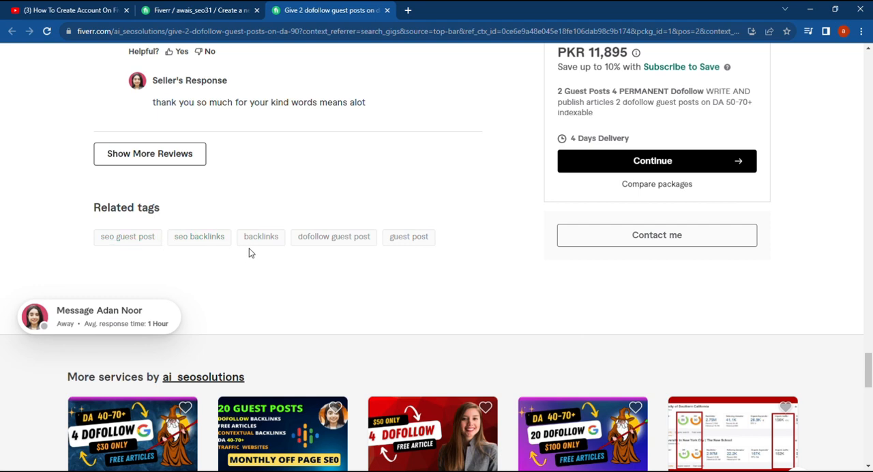
click(404, 240)
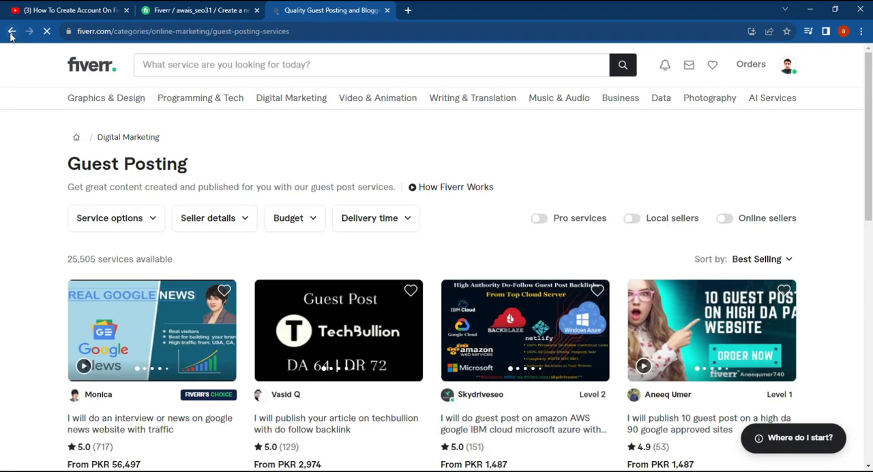
click(11, 31)
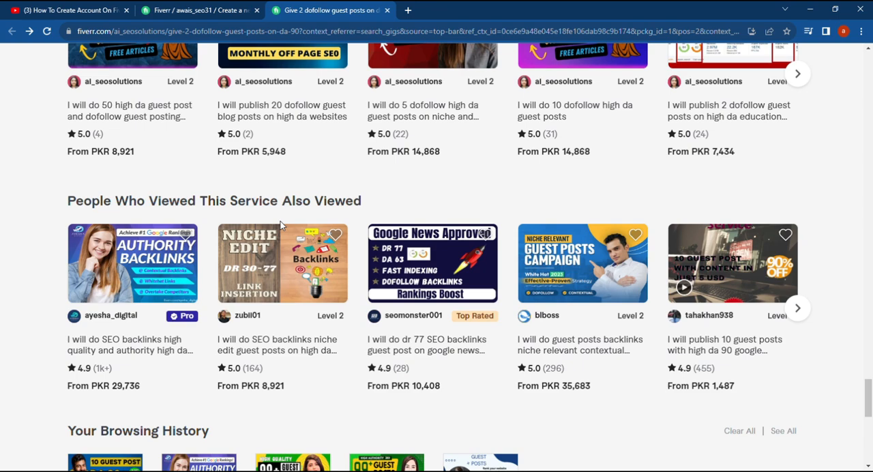
scroll(351, 240, up, 5)
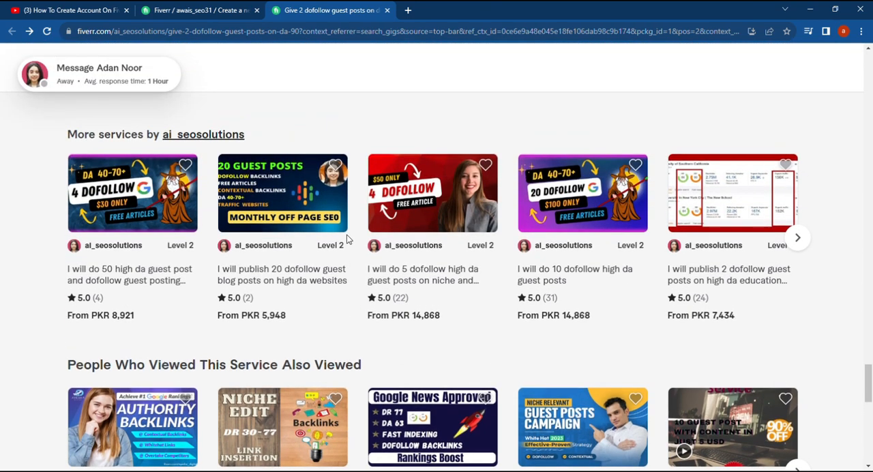
scroll(344, 239, up, 3)
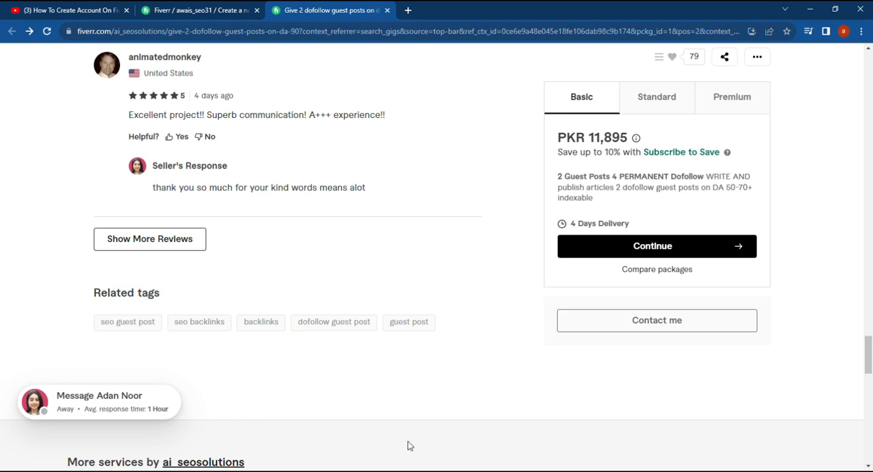
Return to the new gig's form and add "guest post" as a positive keyword
click(204, 10)
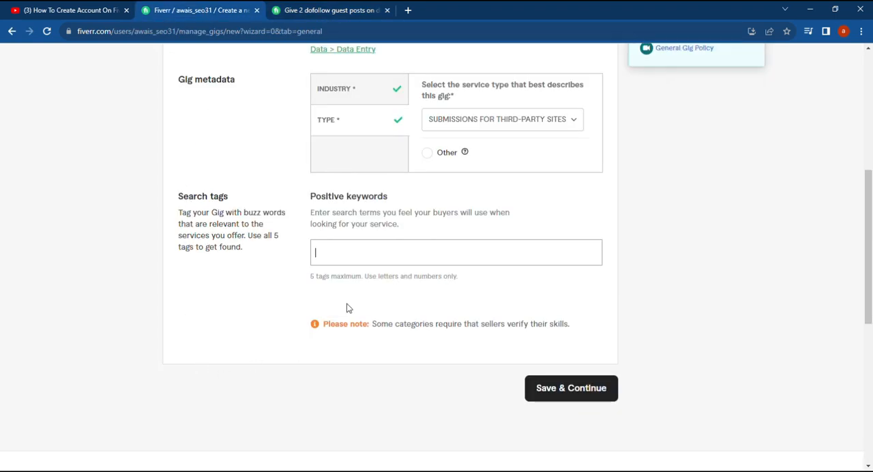
click(363, 253)
text(guest)
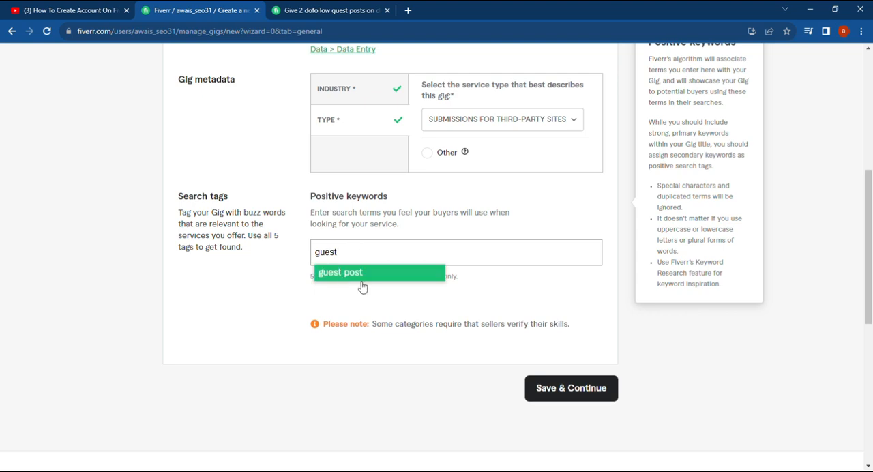
click(379, 276)
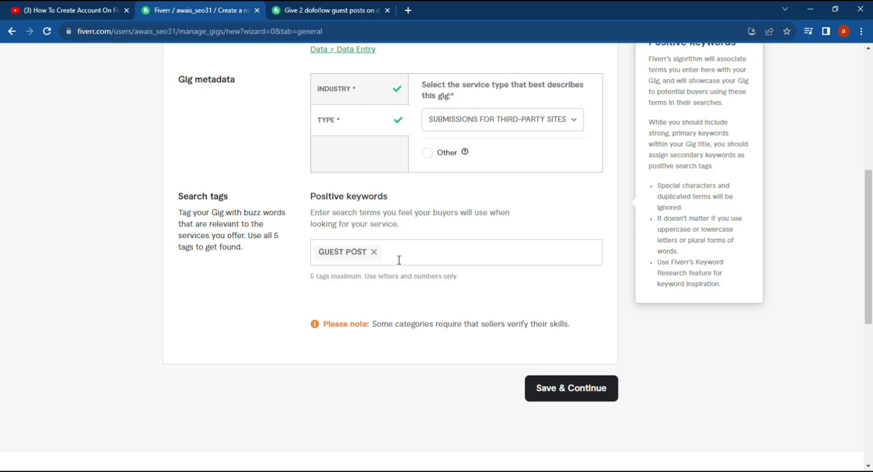
Look up "backlinks" in the positive keywords and add the suggested tag "authority backlinks"
click(399, 259)
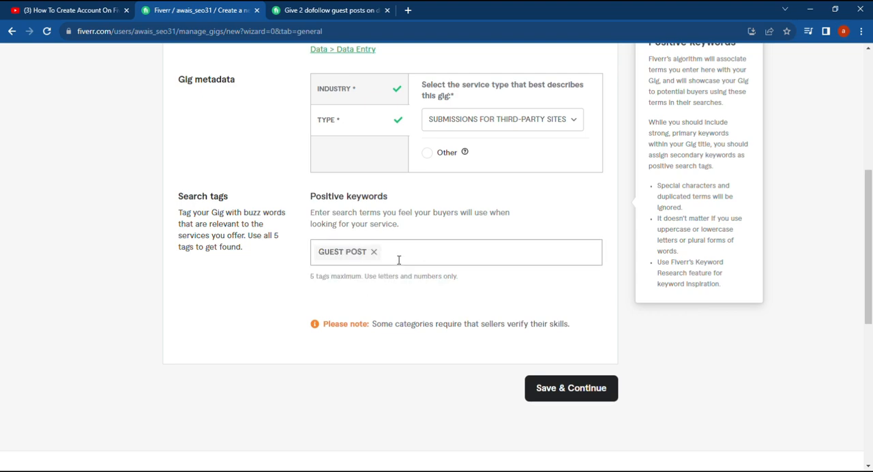
text(abcklinks)
click(394, 257)
key(BackSpace)
click(390, 253)
text(a)
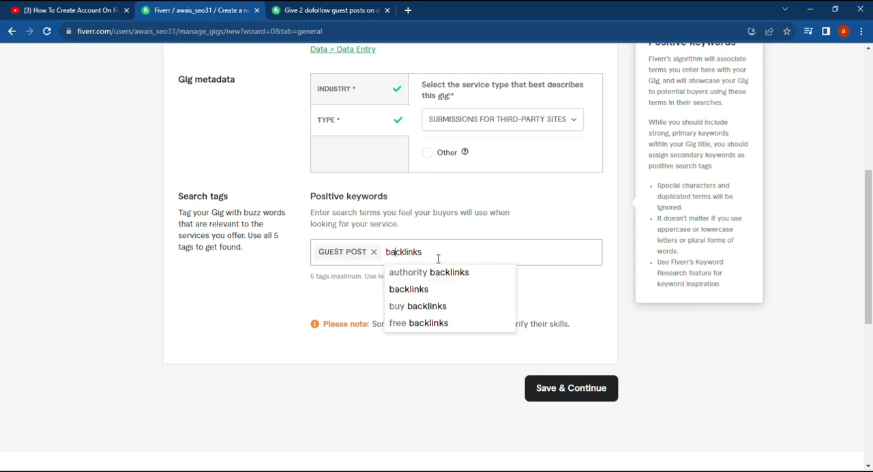
click(441, 273)
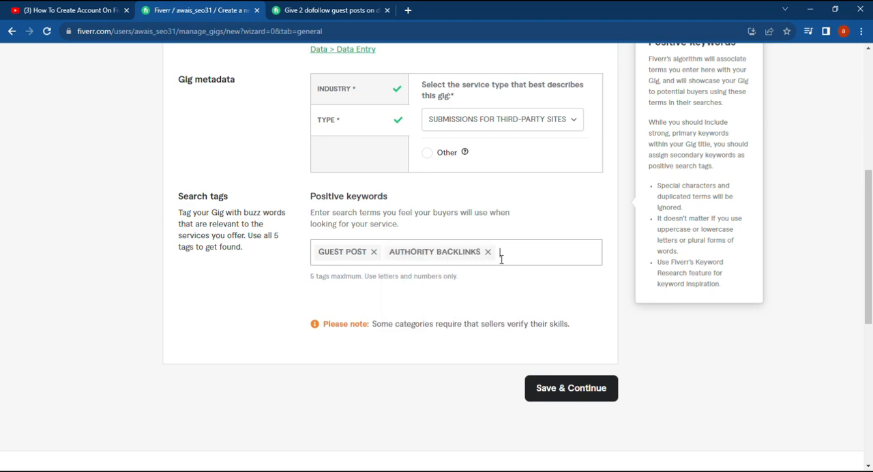
Add "off page SEO" to the gig's positive keywords
text(off page seo)
key(Return)
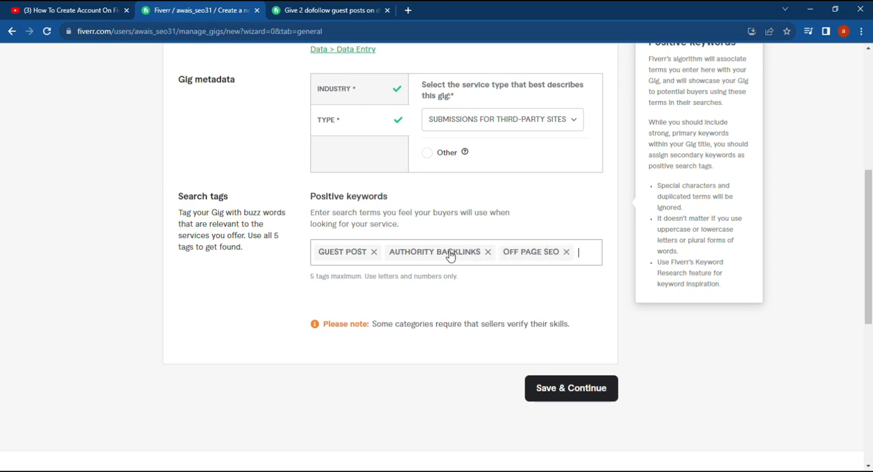
Switch to the open competitor gig, examine its related tags and return to the new gig's form
click(303, 10)
scroll(306, 289, up, 3)
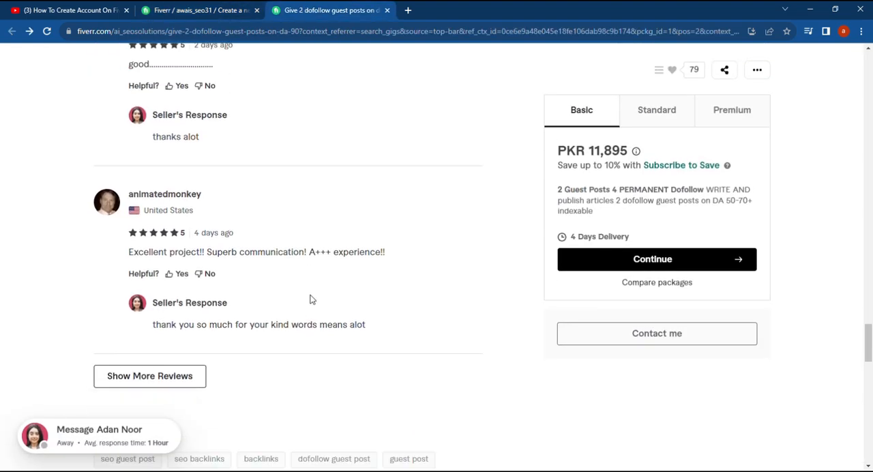
scroll(292, 314, down, 3)
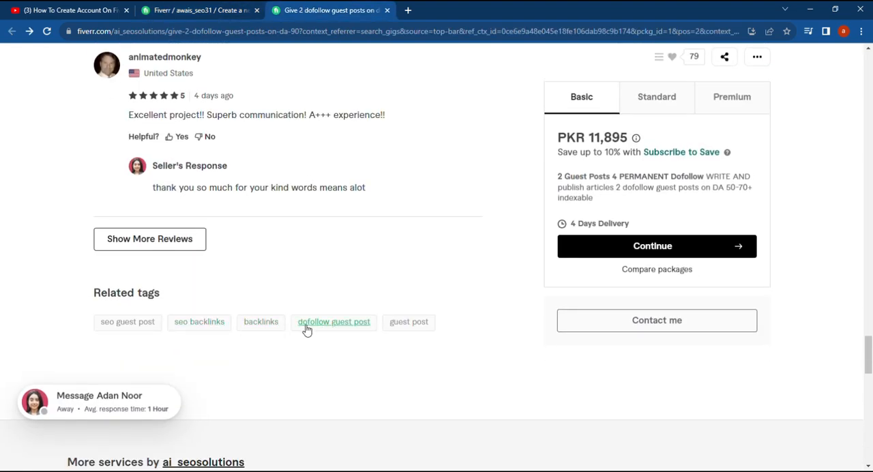
scroll(150, 225, up, 1)
scroll(138, 162, up, 1)
click(209, 12)
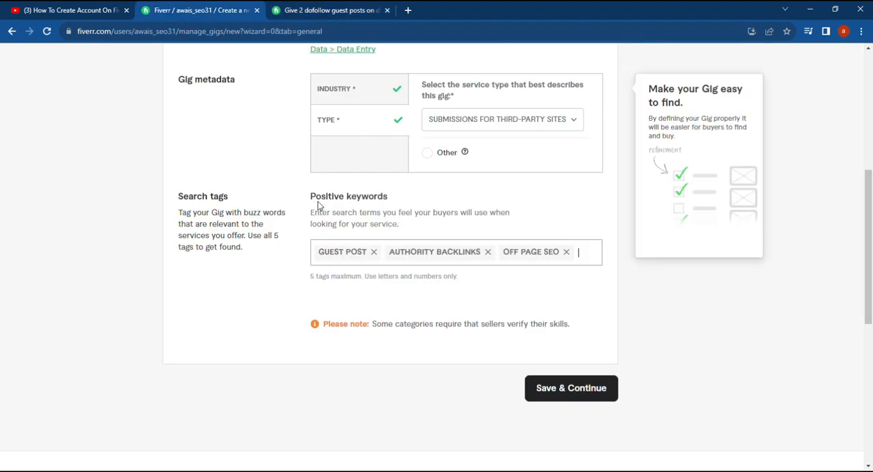
scroll(266, 259, up, 3)
From the competitor page's browsing history, open the Pro seller's SEO backlinks gig and examine its related tags
click(343, 11)
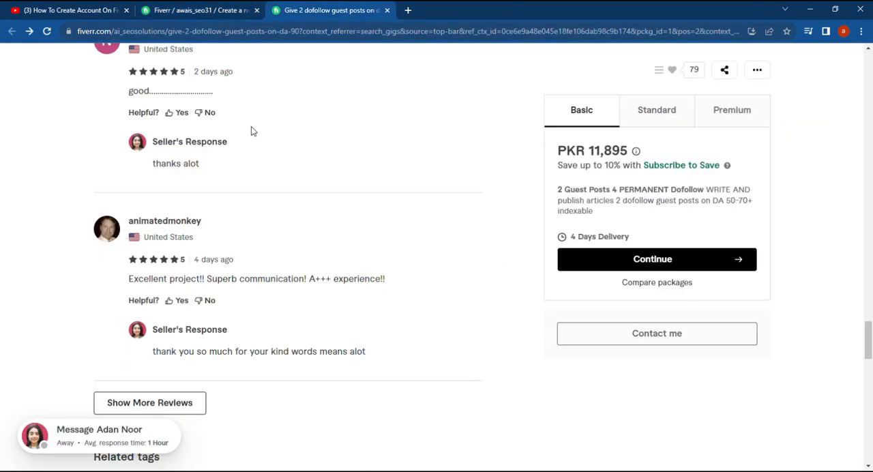
scroll(37, 201, up, 5)
scroll(80, 155, up, 10)
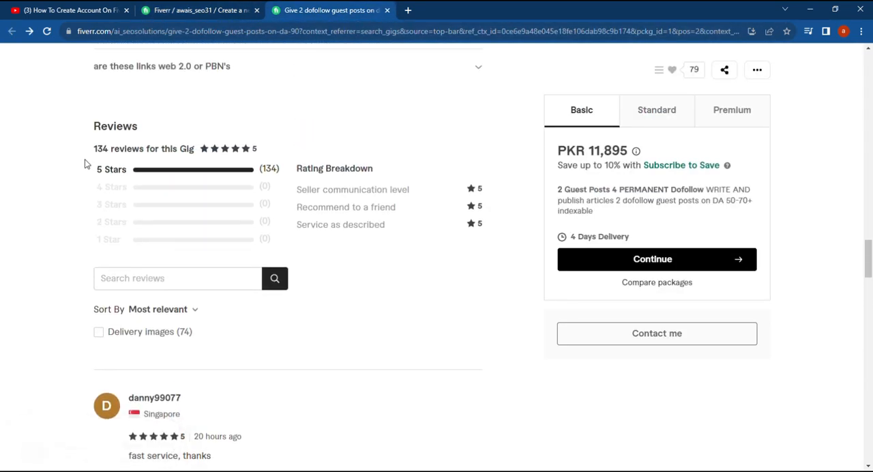
scroll(265, 228, down, 3)
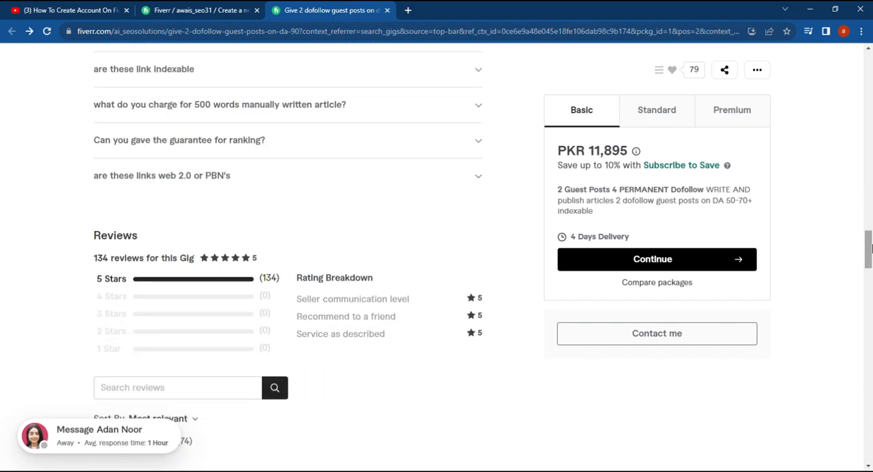
drag(867, 249, 858, 444)
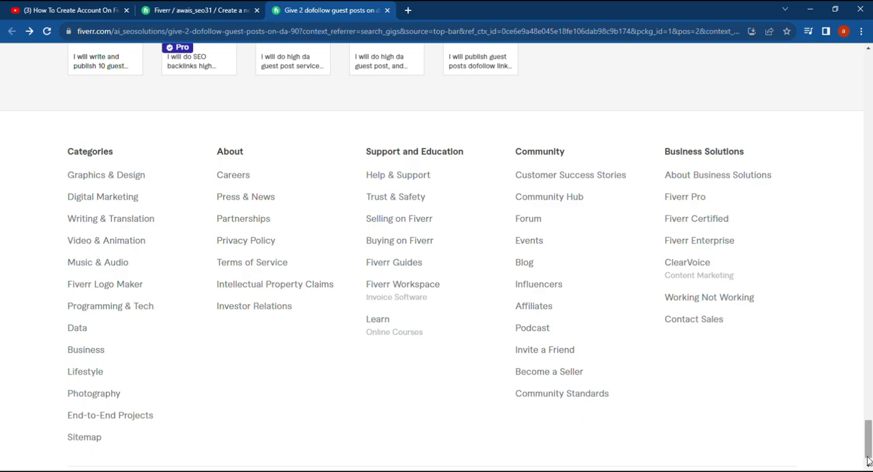
scroll(868, 443, up, 3)
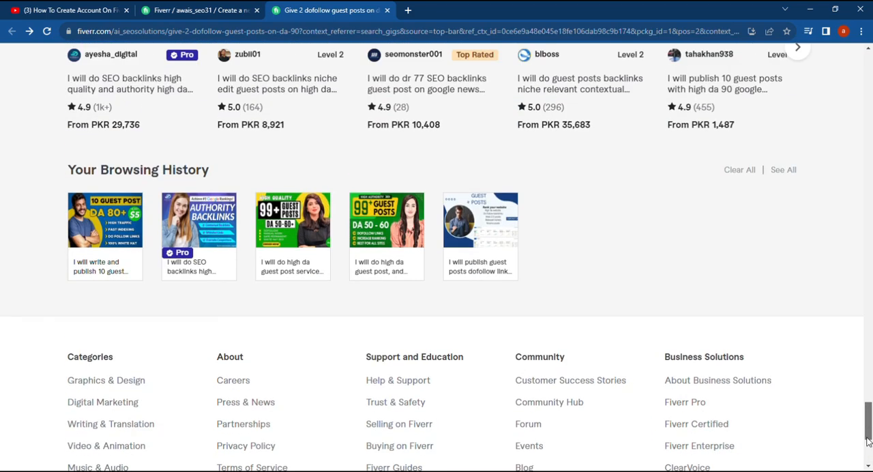
click(199, 231)
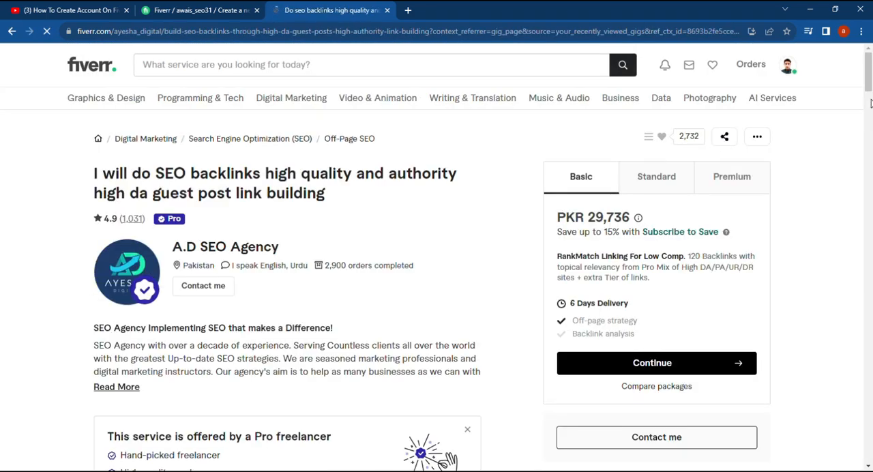
drag(870, 88, 871, 392)
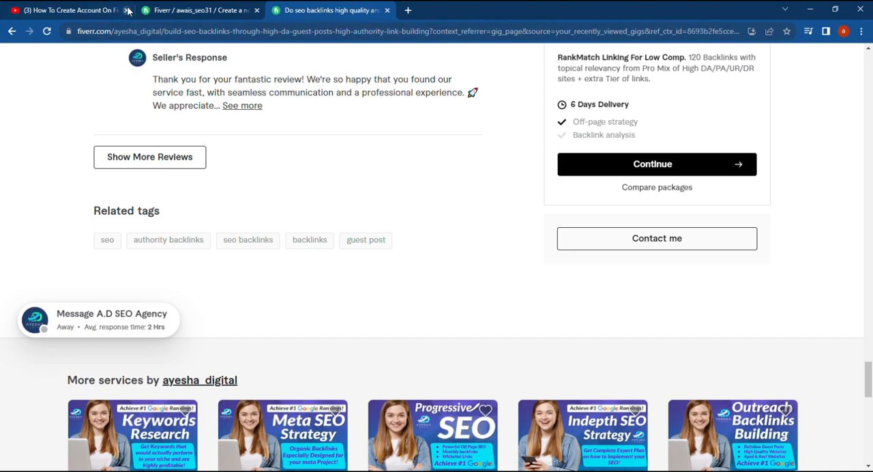
Return to the new gig's form, look up "seo" in the positive keywords and add the suggested tag "google seo"
click(198, 9)
scroll(392, 317, down, 2)
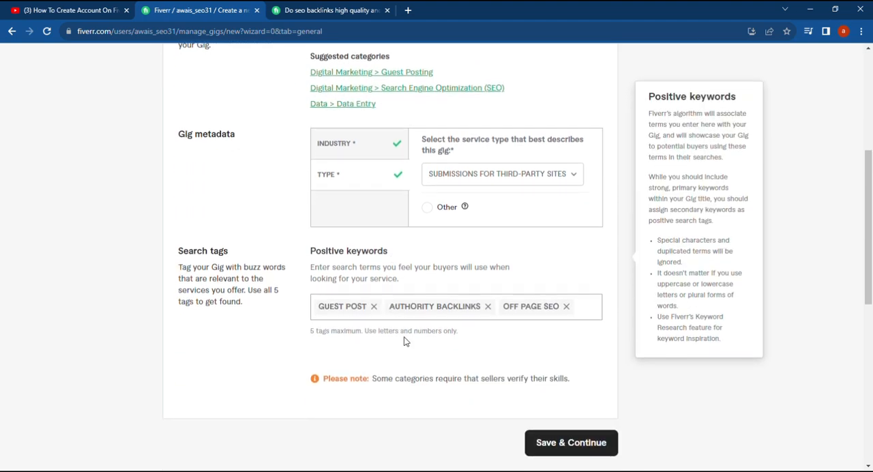
click(553, 321)
text(seo)
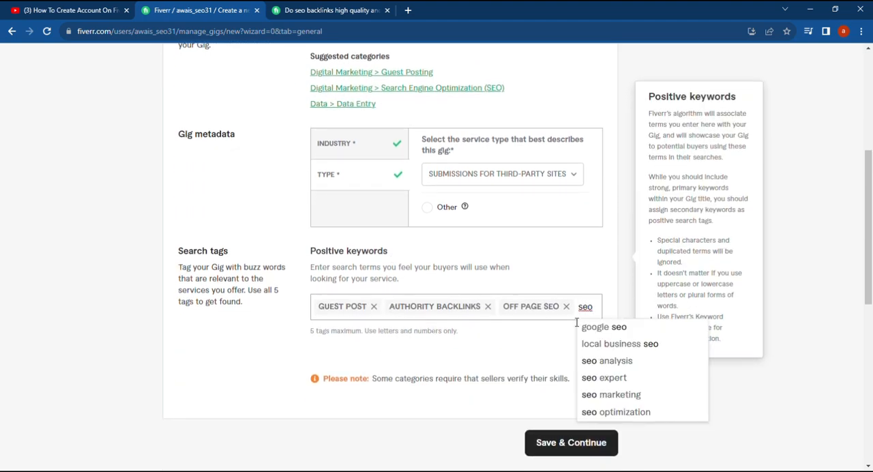
click(600, 328)
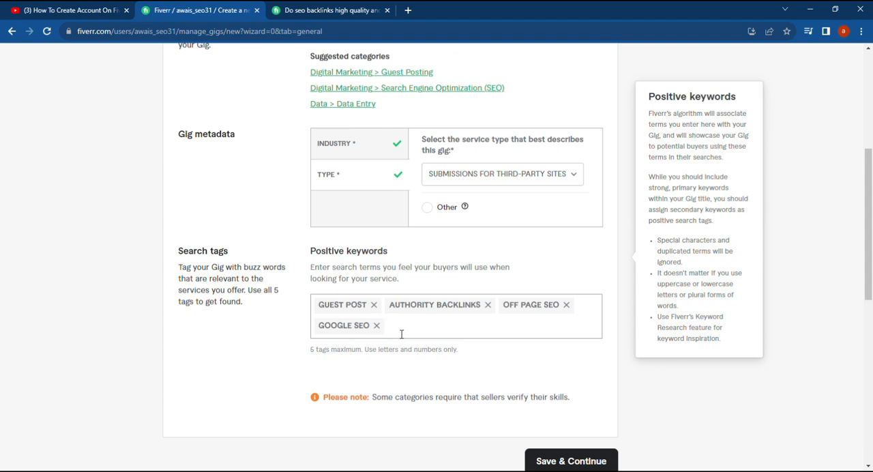
Add "blogging" as the last positive keyword, save the overview and continue to the pricing stage
text(blogging)
key(Return)
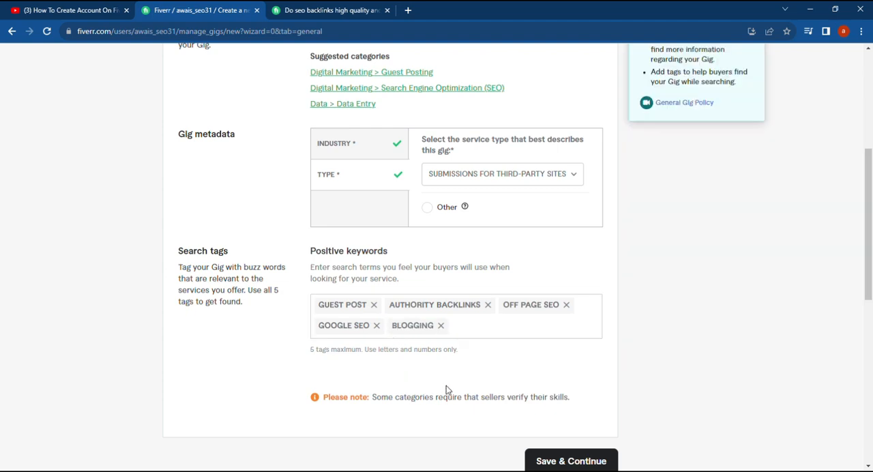
click(575, 461)
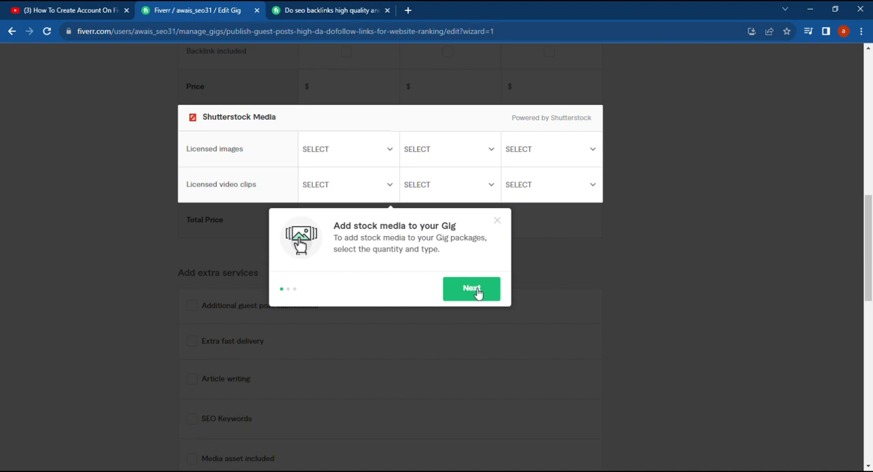
Dismiss the stock media introduction and switch the package offering off and back on
click(487, 287)
click(498, 222)
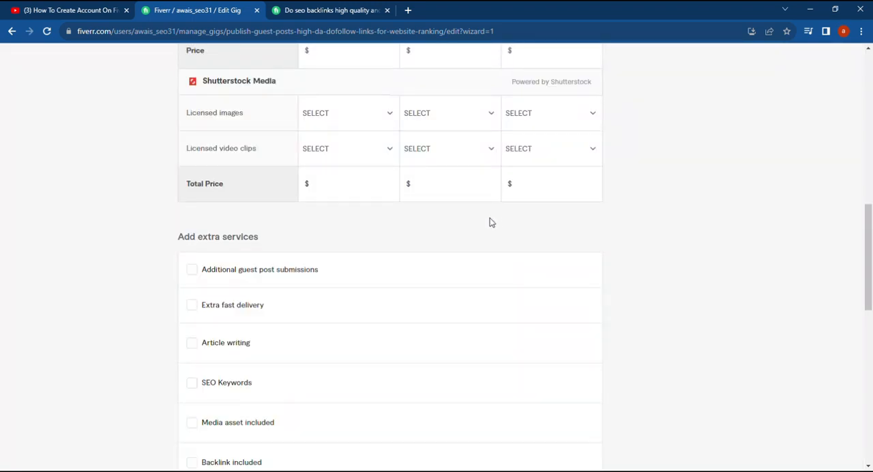
click(328, 300)
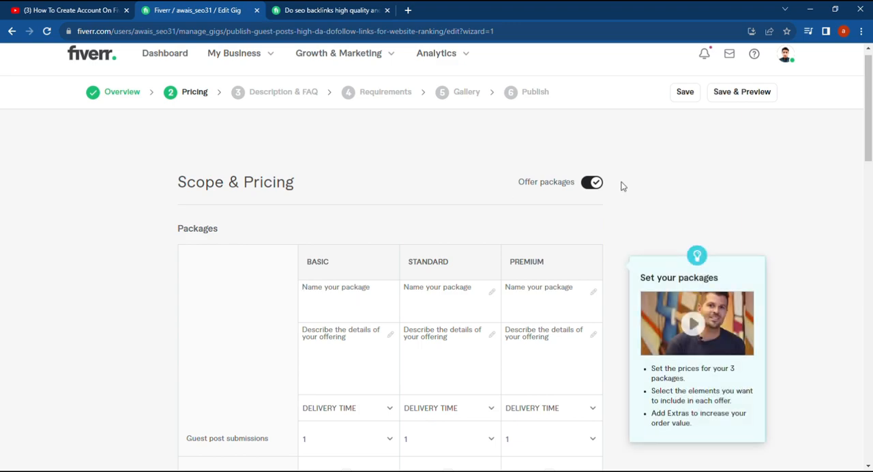
click(599, 183)
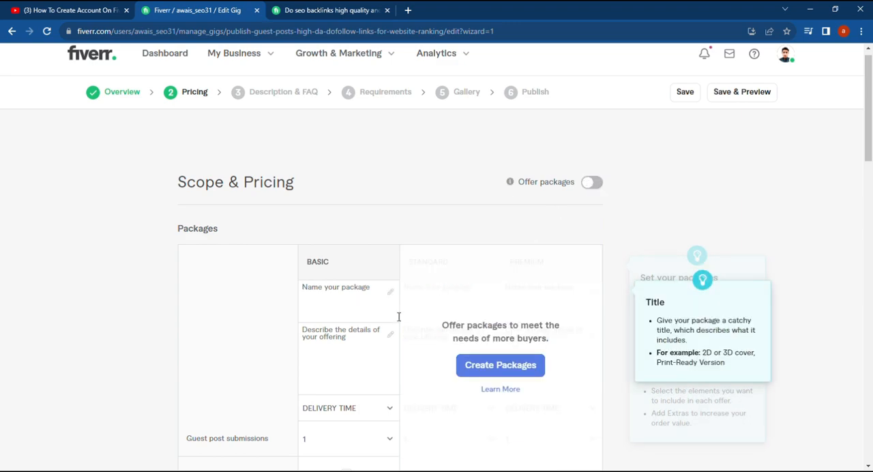
click(592, 183)
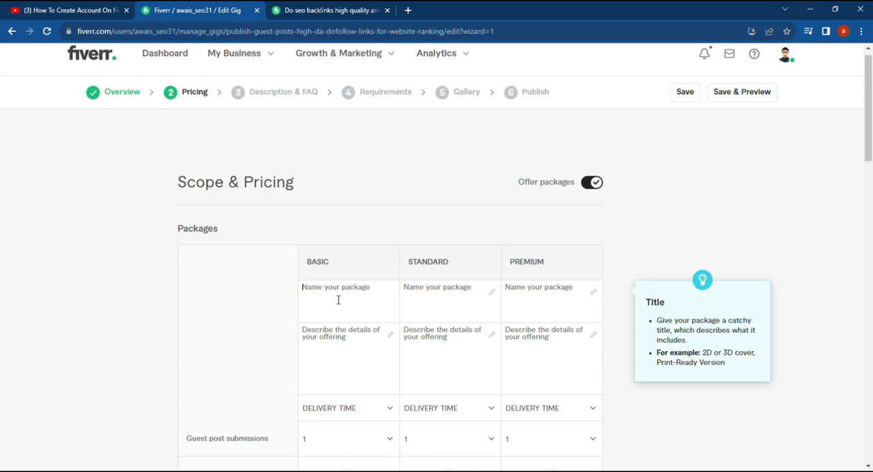
Name the Basic, Standard and Premium packages "Guest posts with dofollow links"
text(G)
text(w)
drag(364, 300, 308, 288)
key(ctrl+c)
click(422, 291)
key(ctrl+v)
click(543, 304)
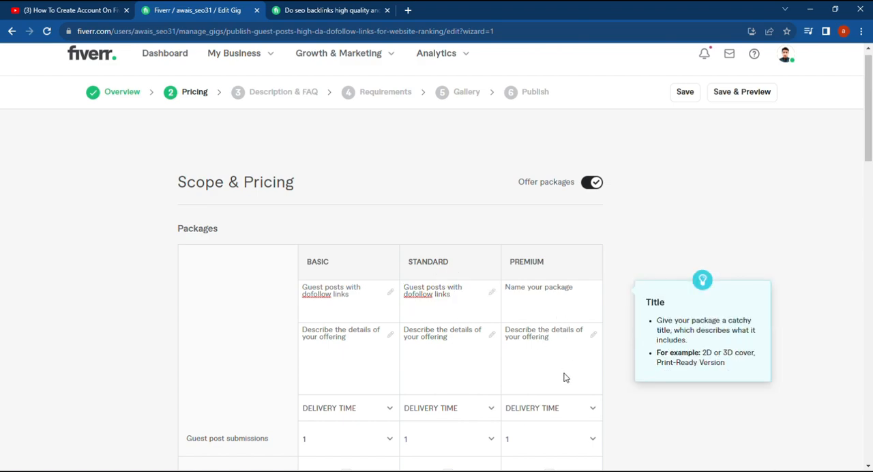
key(ctrl+v)
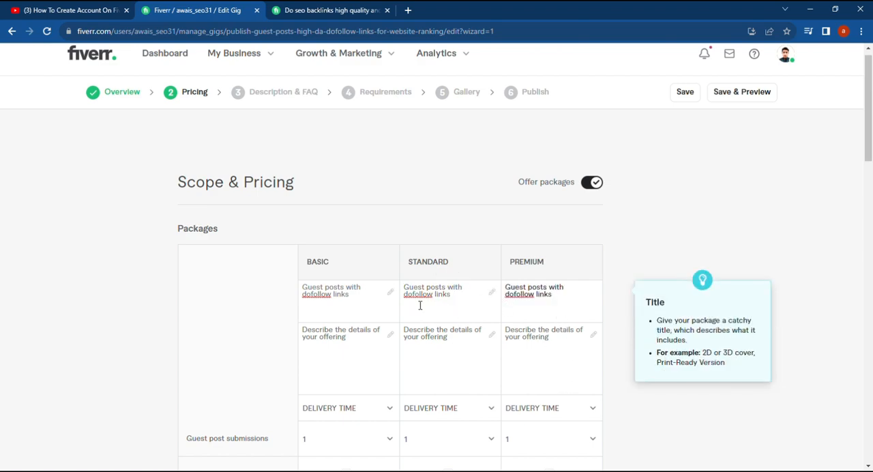
Prefix the package names with their post counts: 10 for Basic, 15 for Standard and 25 for Premium
click(310, 294)
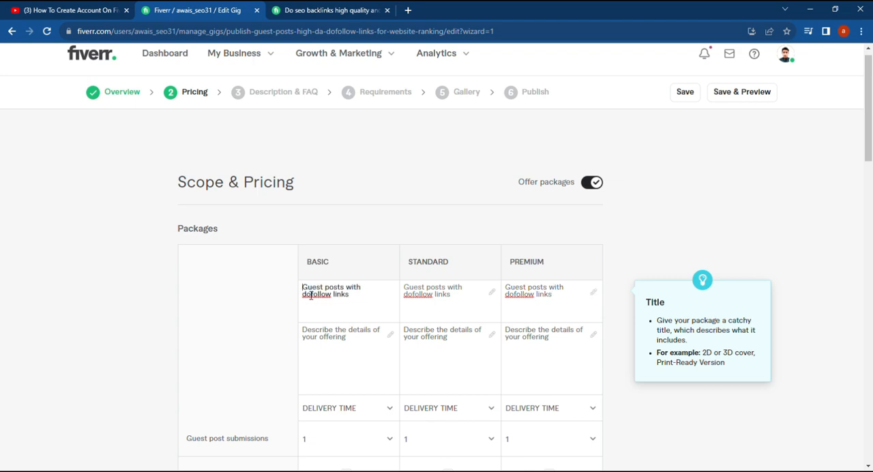
text(10)
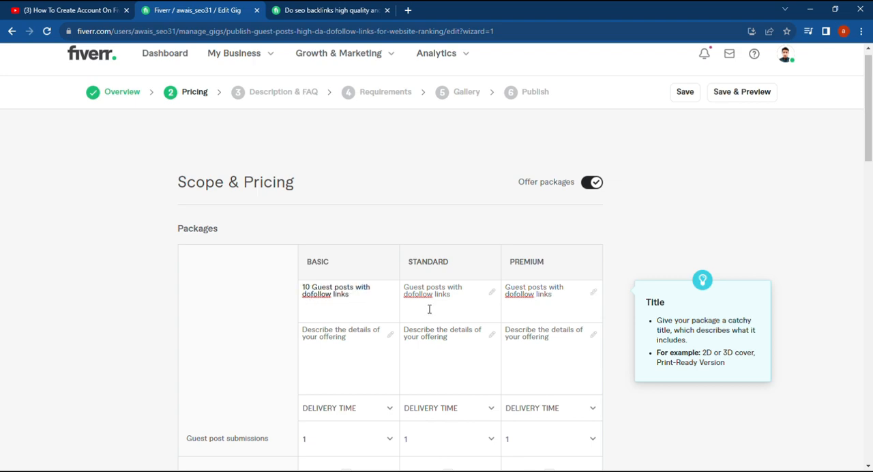
click(405, 292)
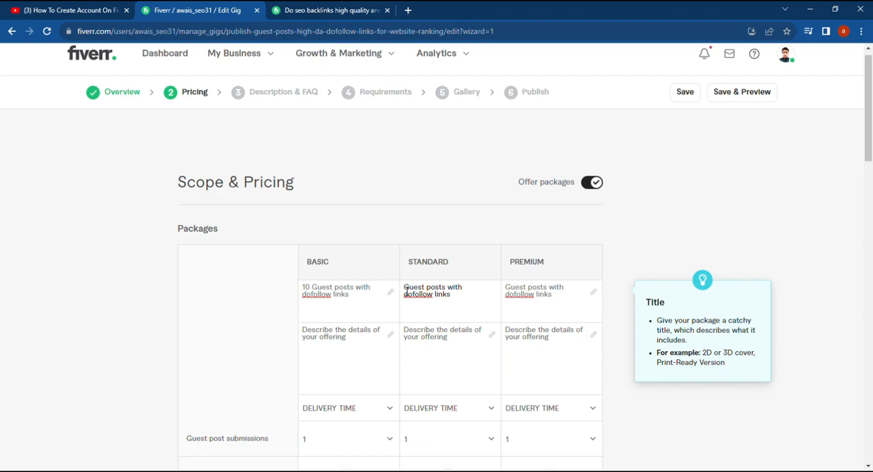
text(3)
key(BackSpace)
text(15)
click(505, 292)
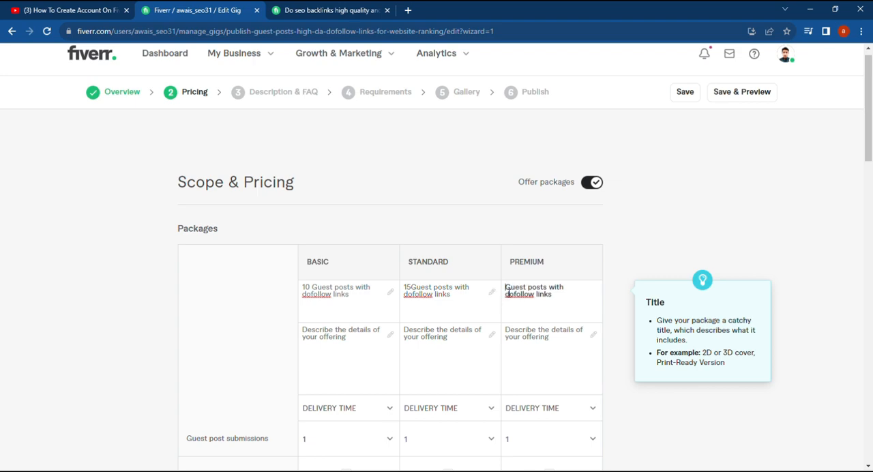
text(25)
click(413, 290)
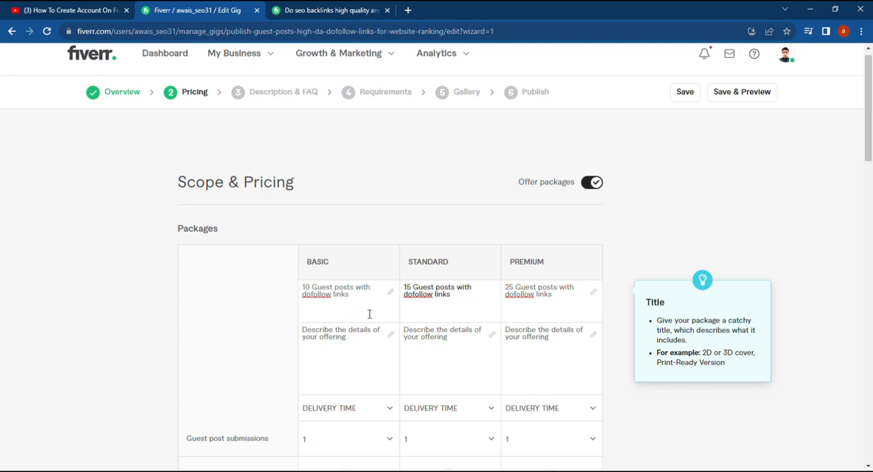
Describe the Basic package as "10 guest posts with dofollow links"
scroll(369, 313, down, 1)
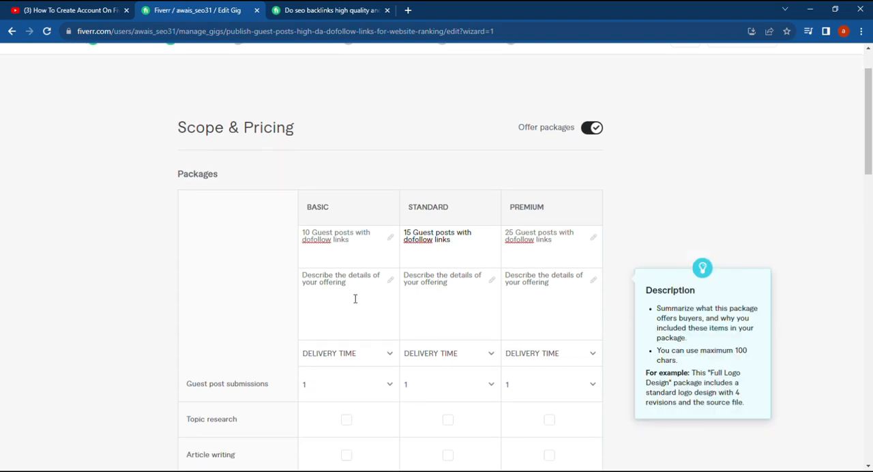
click(354, 294)
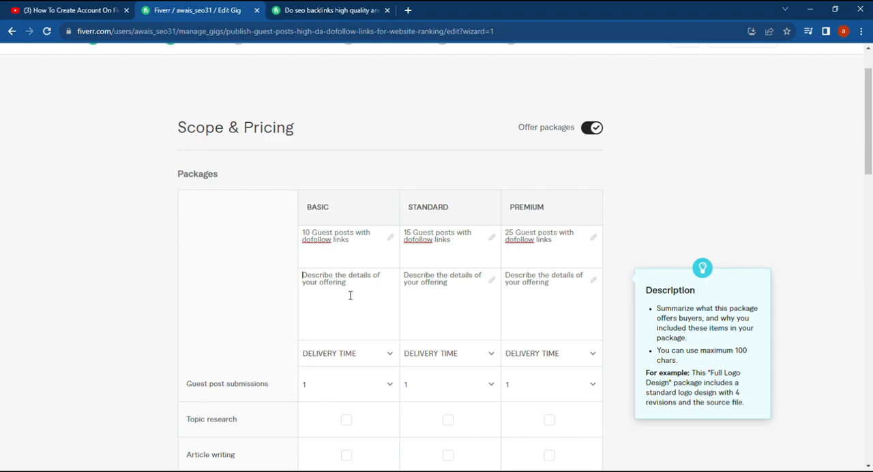
text(10 g)
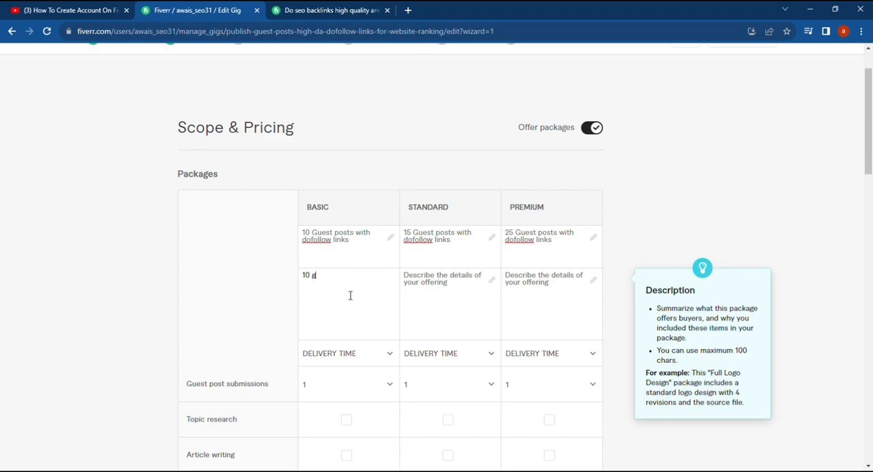
text(uest posts with dofollow link)
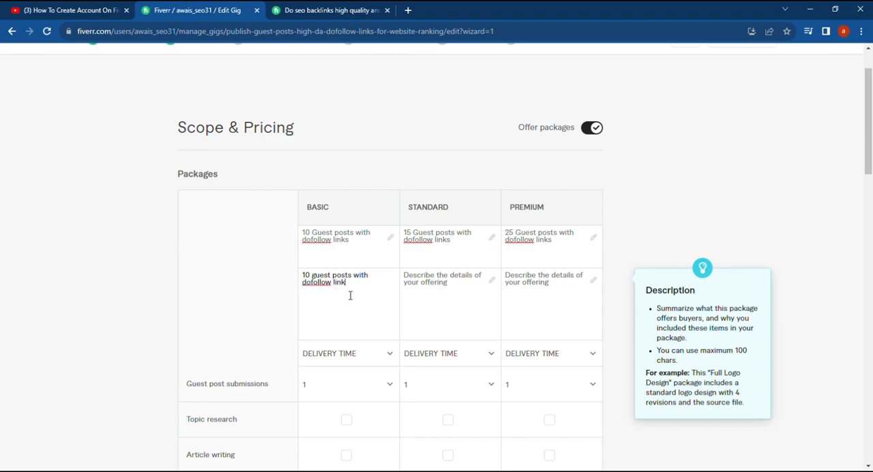
text(s)
text(forums)
text( post)
key(BackSpace)
key(BackSpace)
key(BackSpace)
key(BackSpace)
key(BackSpace)
key(BackSpace)
Copy the Standard package's name into its description and extend it to "15 Guest posts with dofollow links, forums posts"
click(443, 287)
drag(473, 254, 409, 231)
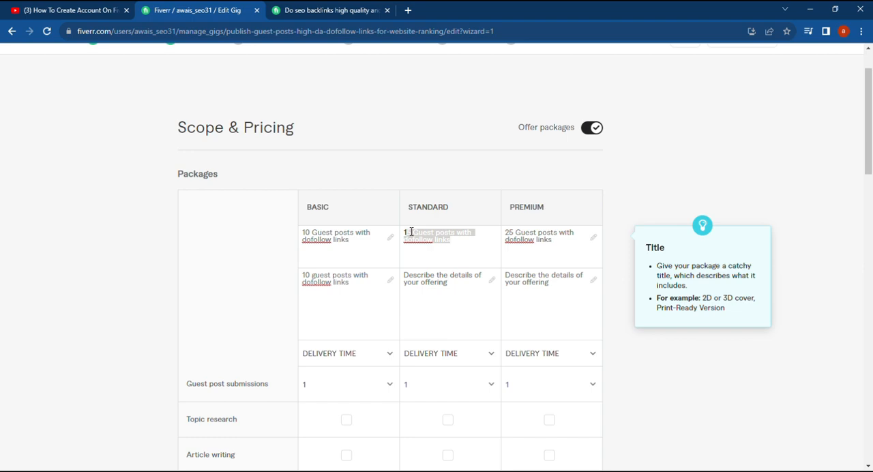
drag(455, 248, 406, 234)
key(ctrl+c)
click(453, 293)
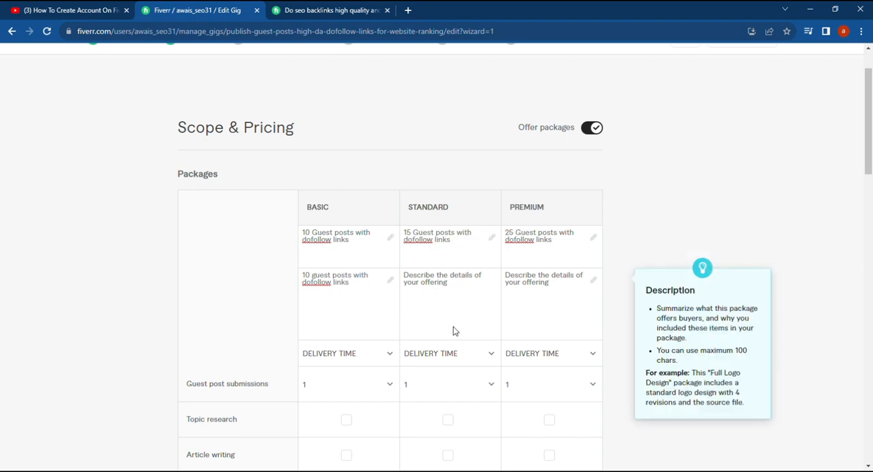
key(ctrl+v)
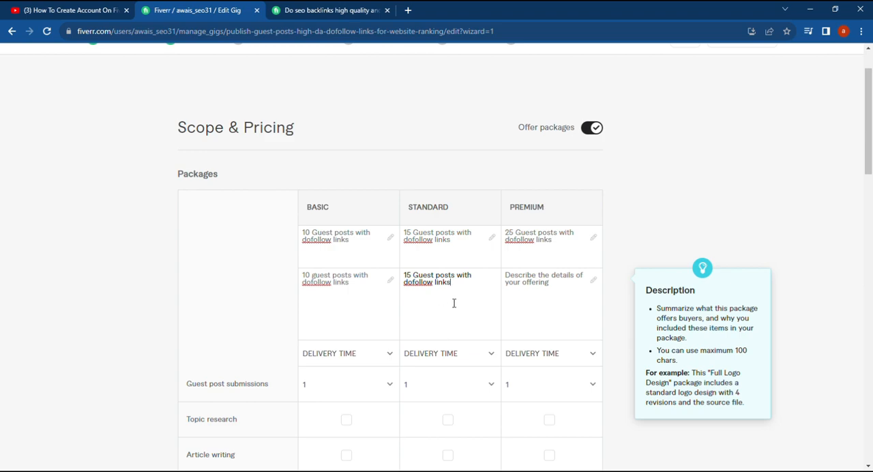
text(links, forums posts)
click(540, 297)
click(424, 309)
Copy the Premium package's name into its description and extend it to "25 Guest posts with dofollow links forums posts and web 2.0"
triple_click(516, 242)
key(ctrl+c)
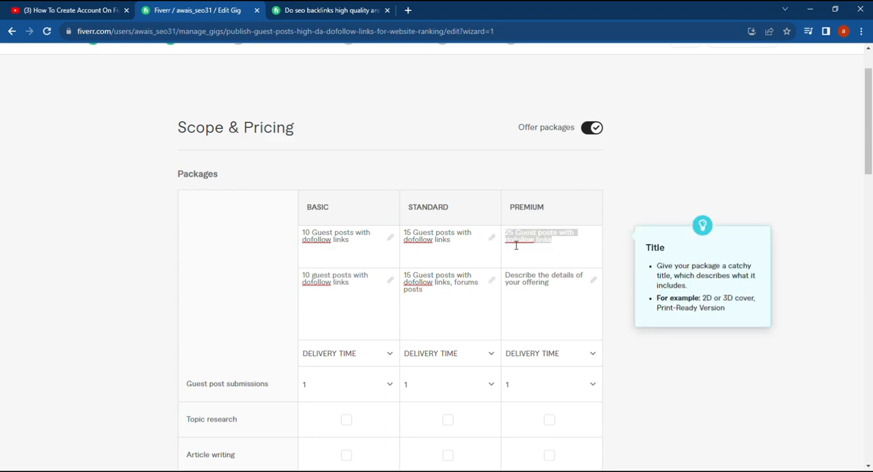
click(544, 286)
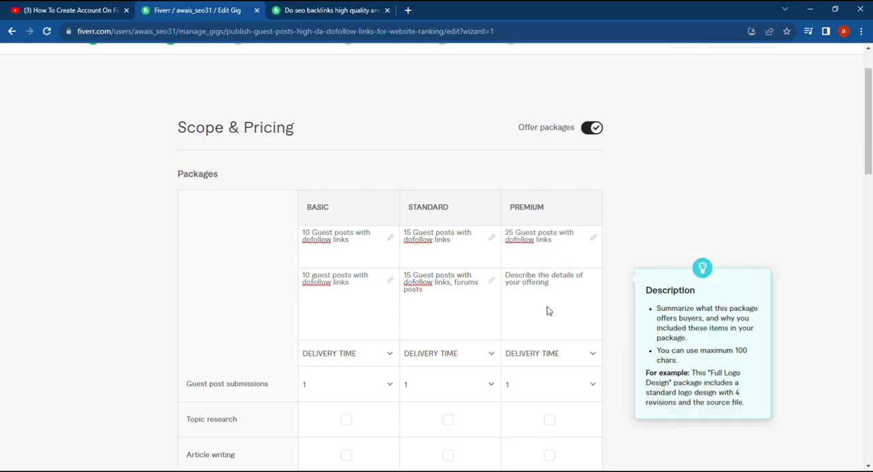
key(ctrl+v)
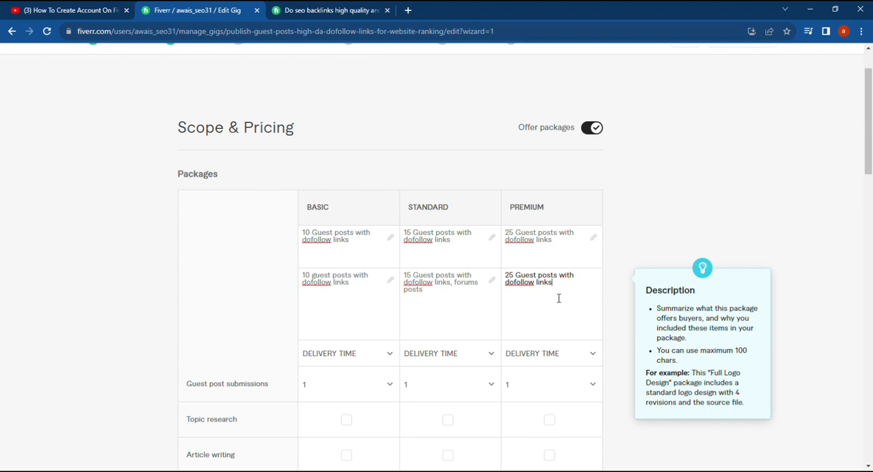
text(forums posts and web 2.0)
Set the delivery times to 5 days for Basic, 7 days for Standard and 10 days for Premium
click(394, 353)
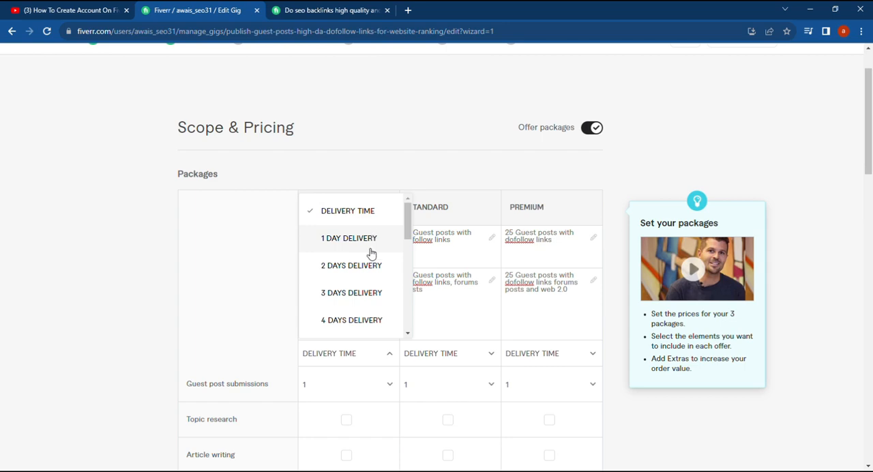
scroll(367, 302, down, 1)
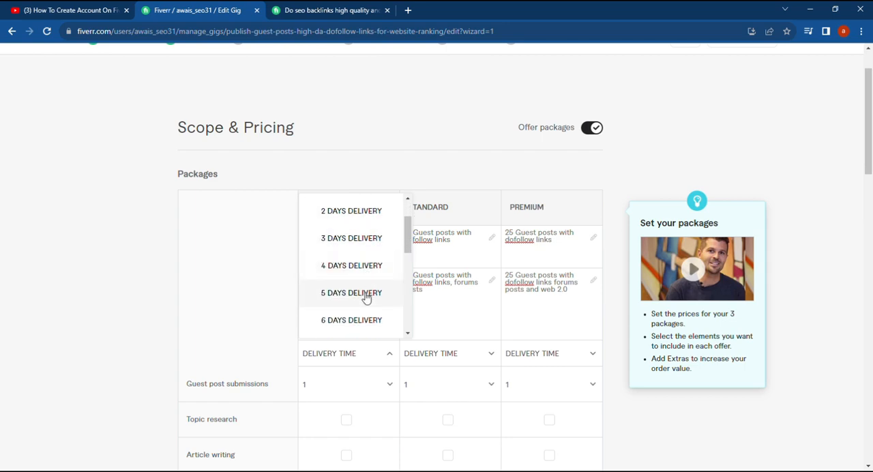
click(361, 293)
click(489, 353)
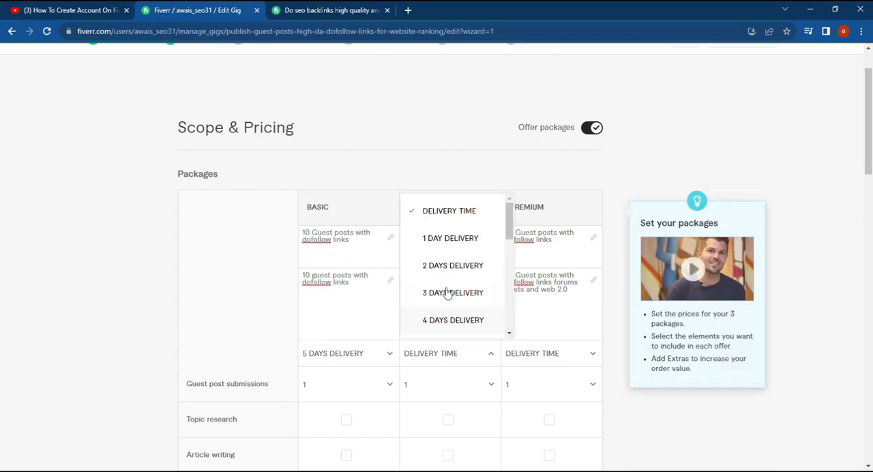
scroll(436, 287, down, 2)
click(440, 238)
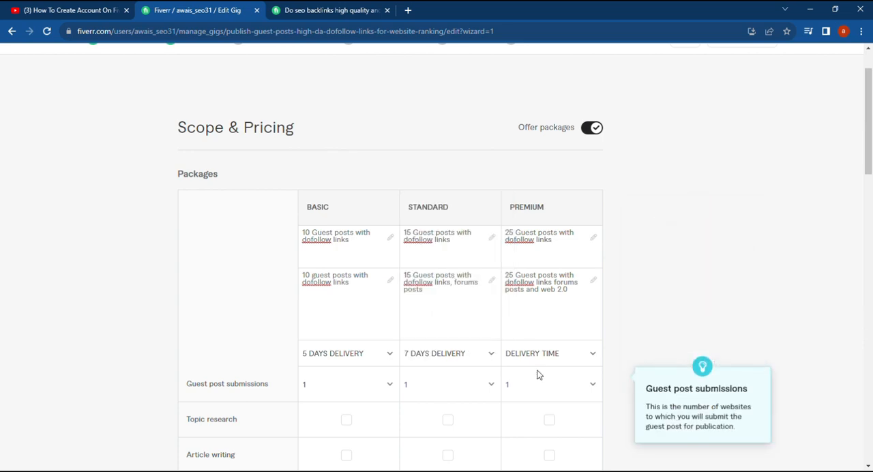
click(585, 356)
scroll(578, 280, down, 2)
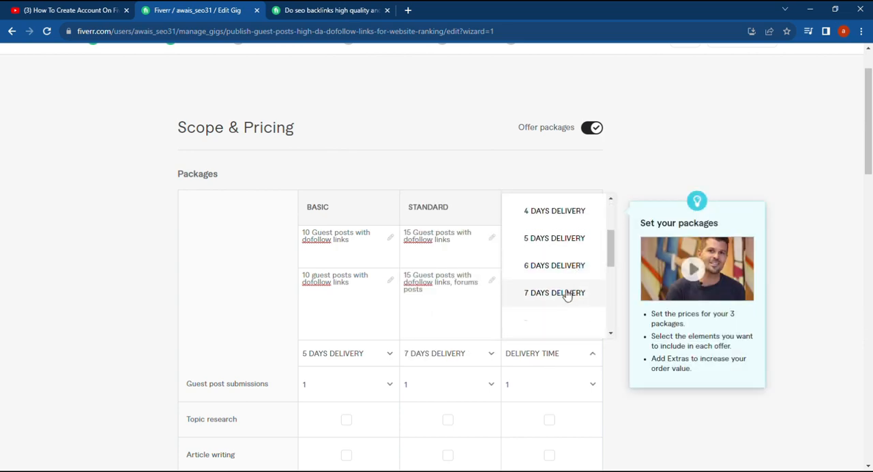
scroll(565, 289, down, 1)
click(565, 292)
Set the Basic package's guest post submissions to 10
scroll(361, 368, down, 1)
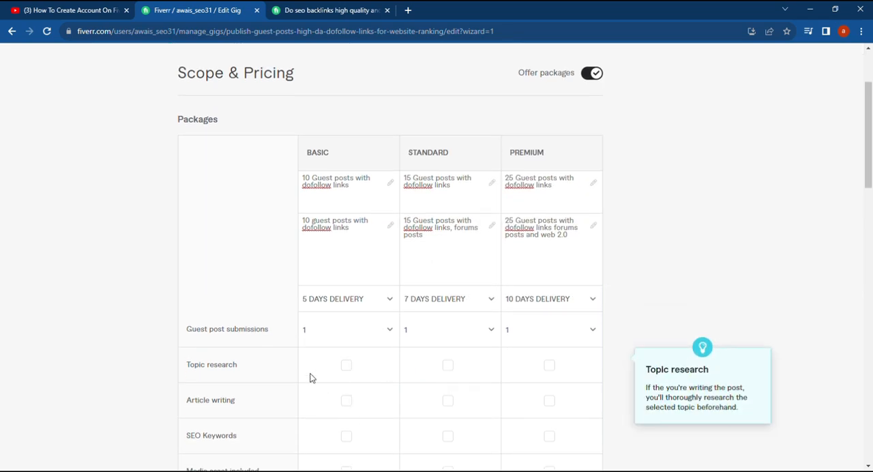
click(390, 334)
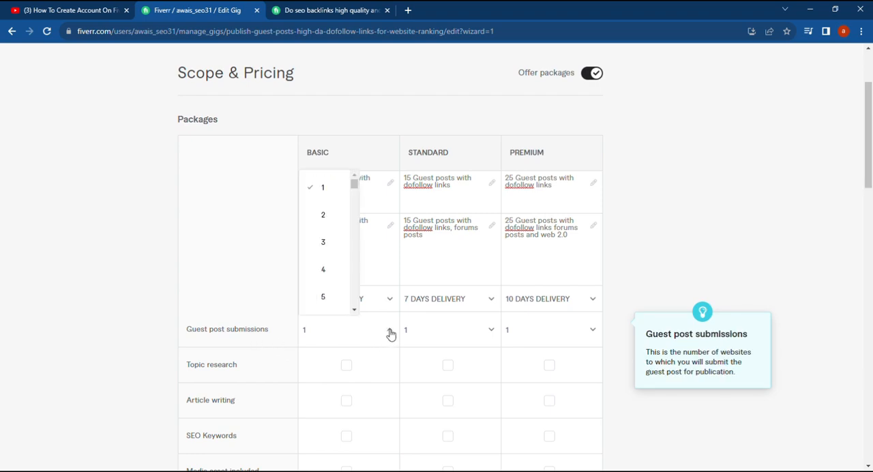
click(390, 333)
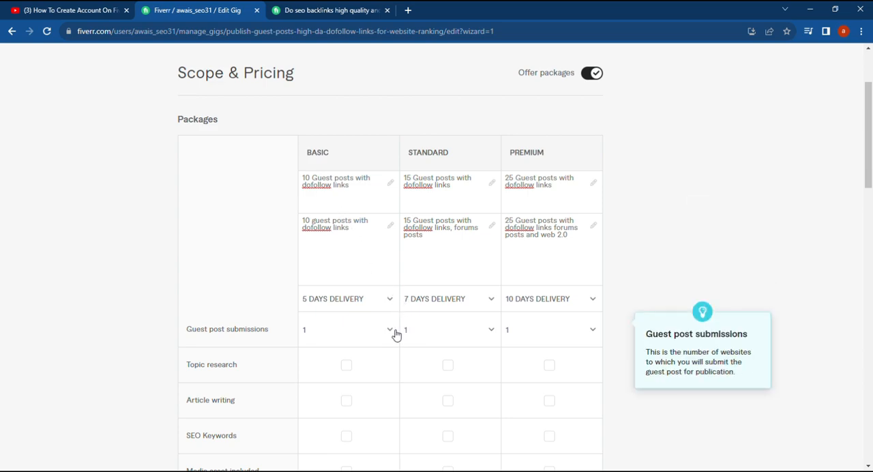
click(394, 332)
scroll(345, 271, down, 2)
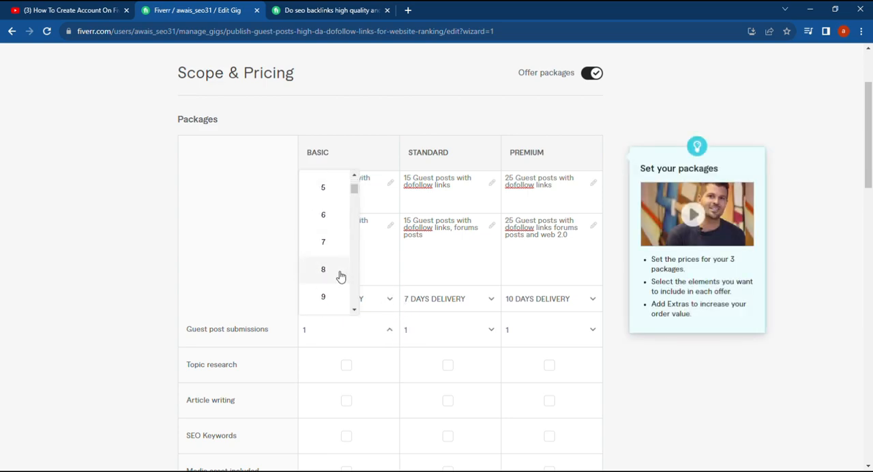
scroll(341, 277, down, 1)
click(339, 276)
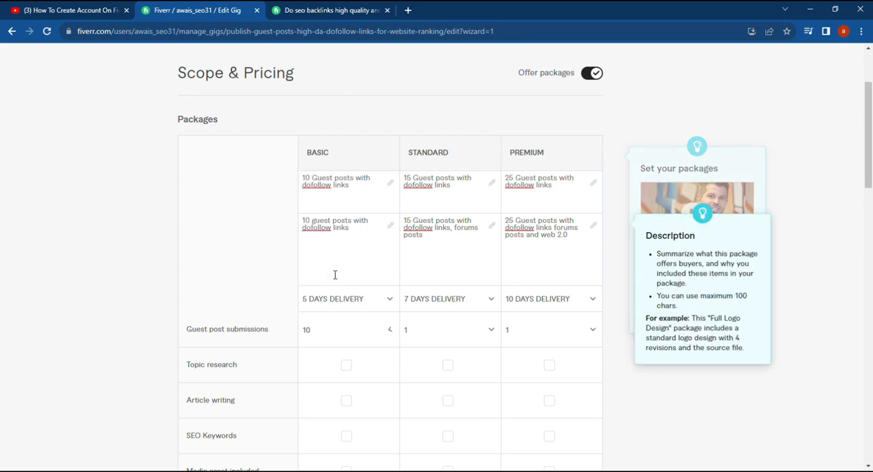
Set the guest post submissions to 15 for the Standard package and 25 for the Premium package
click(494, 330)
scroll(437, 268, down, 4)
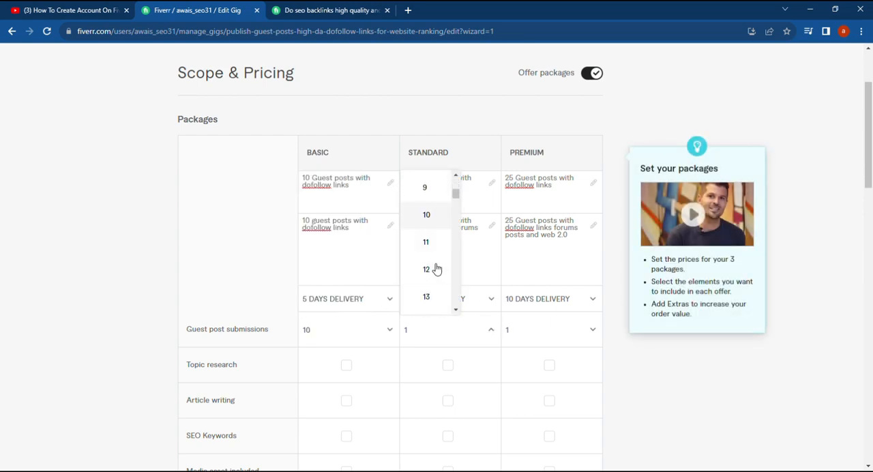
scroll(422, 285, down, 2)
click(423, 297)
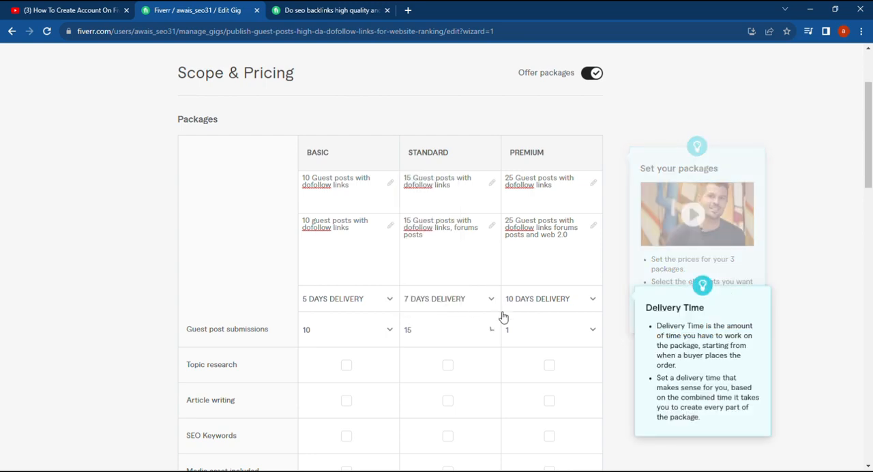
click(581, 318)
scroll(531, 254, down, 4)
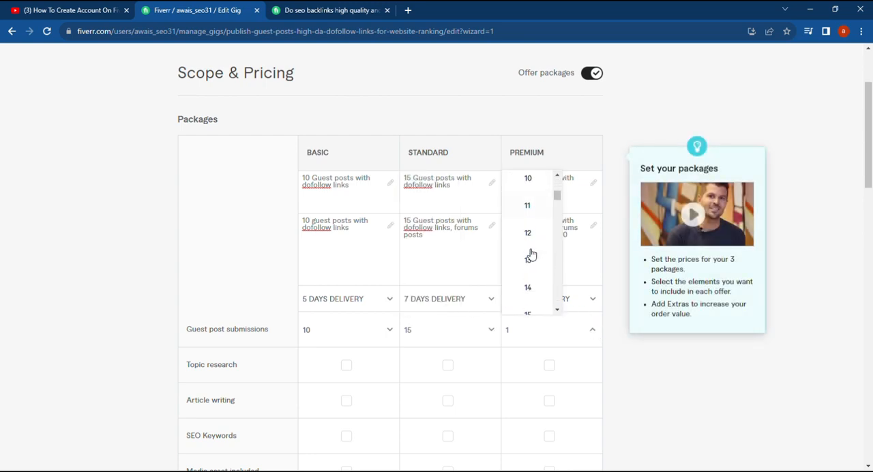
scroll(530, 254, down, 5)
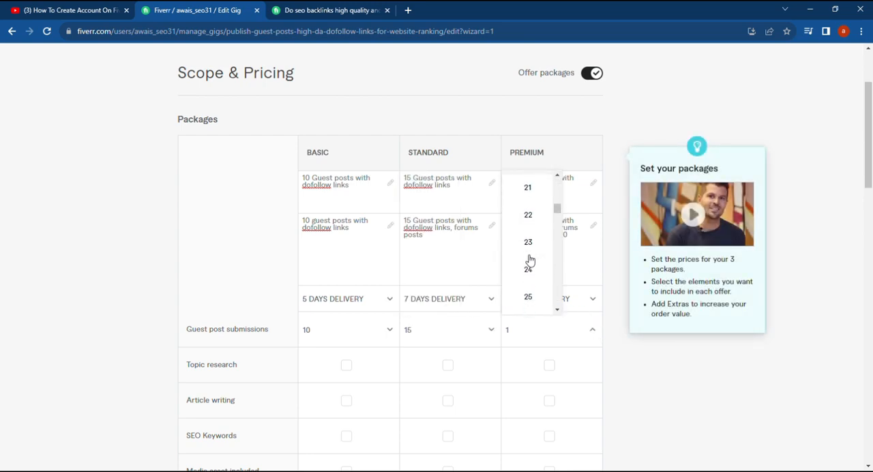
click(526, 296)
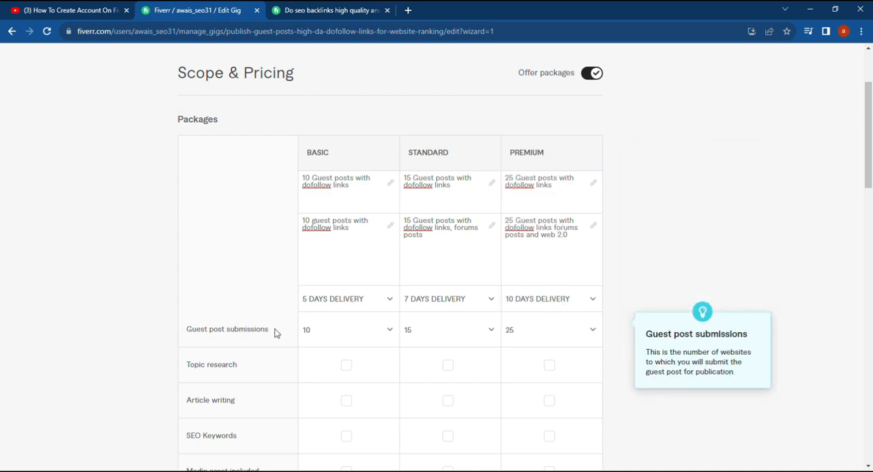
Include topic research, article writing and SEO keywords in both the Standard and Premium packages
click(446, 365)
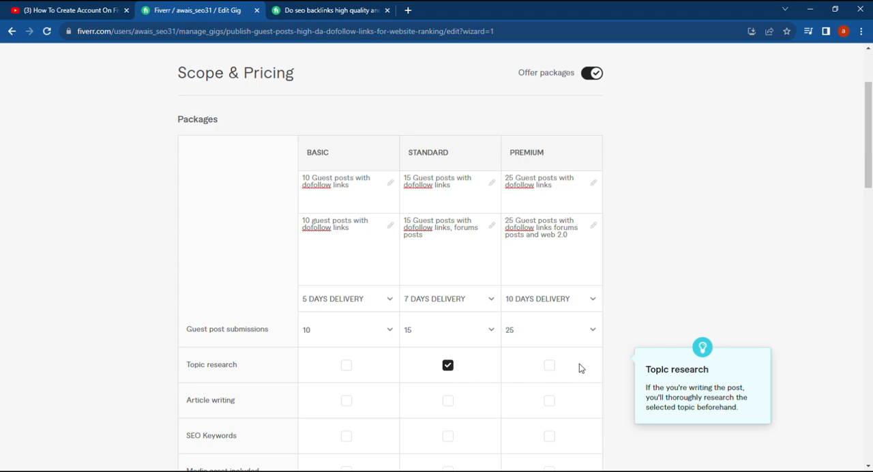
click(550, 366)
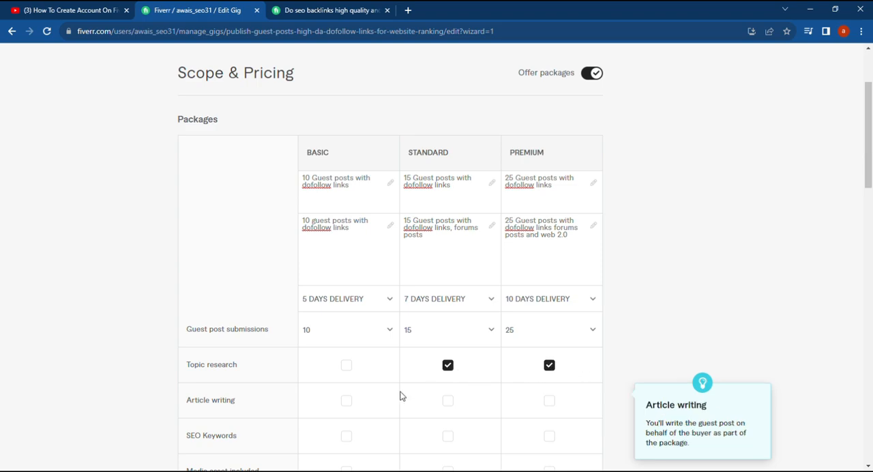
click(550, 402)
scroll(392, 381, down, 2)
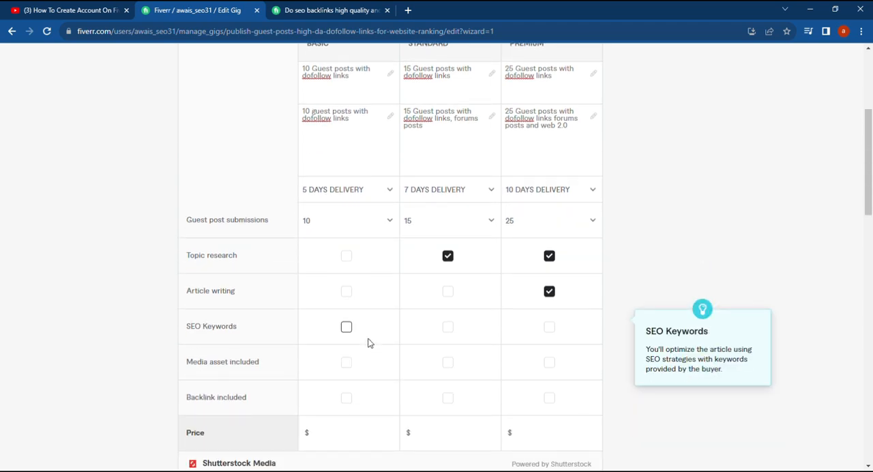
click(447, 328)
click(549, 328)
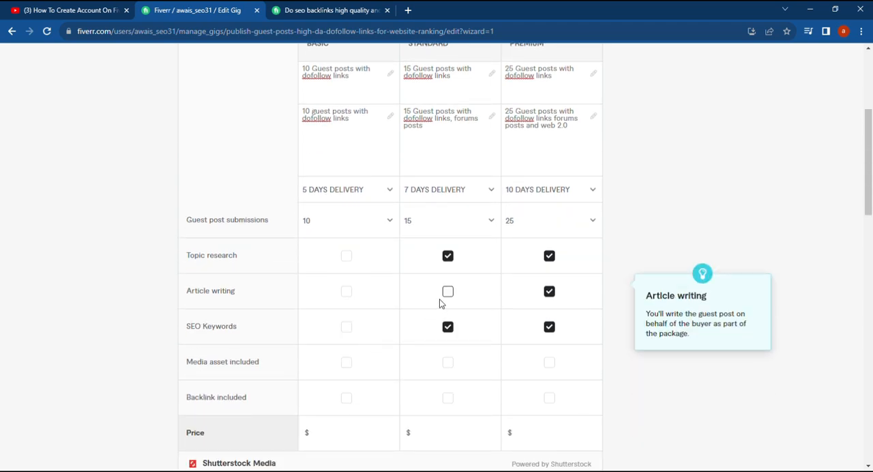
click(448, 293)
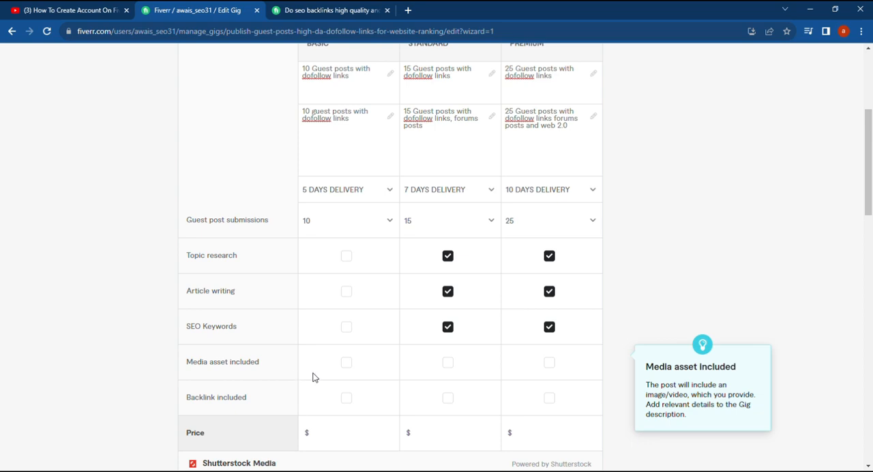
Include a backlink in the Basic, Standard and Premium packages
click(347, 398)
click(448, 398)
click(550, 397)
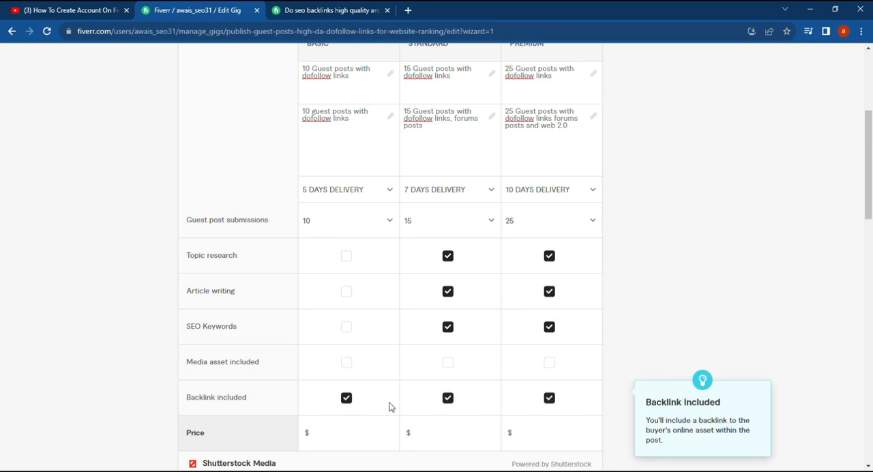
Set the Basic package's price to $40
scroll(390, 406, up, 1)
scroll(390, 405, down, 2)
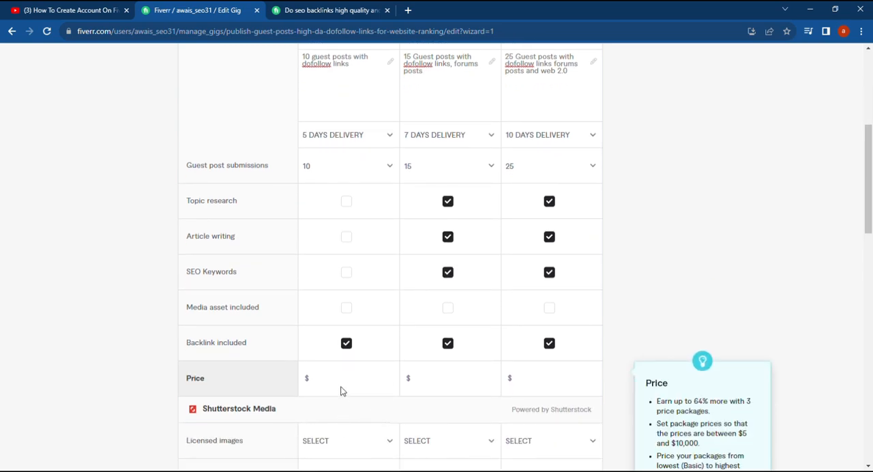
click(347, 387)
scroll(348, 387, up, 3)
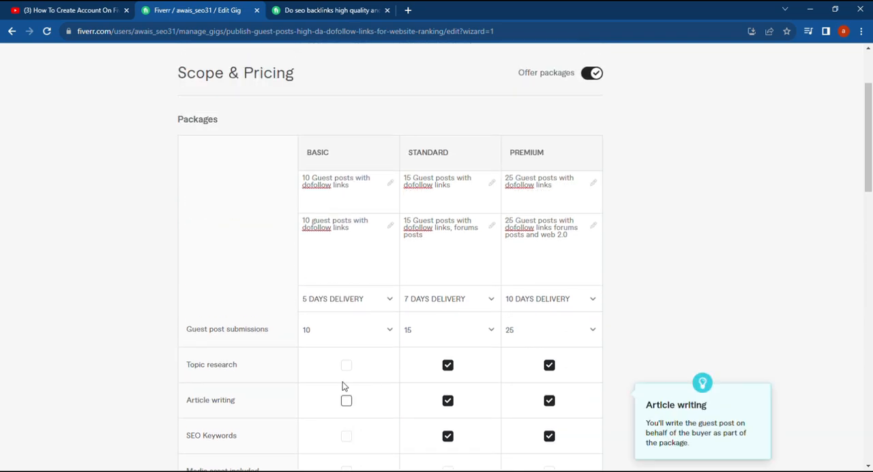
scroll(343, 387, down, 3)
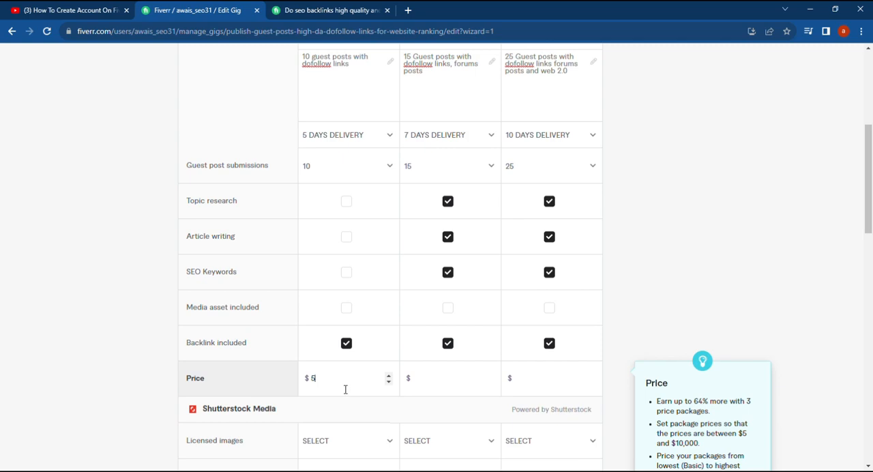
text(40)
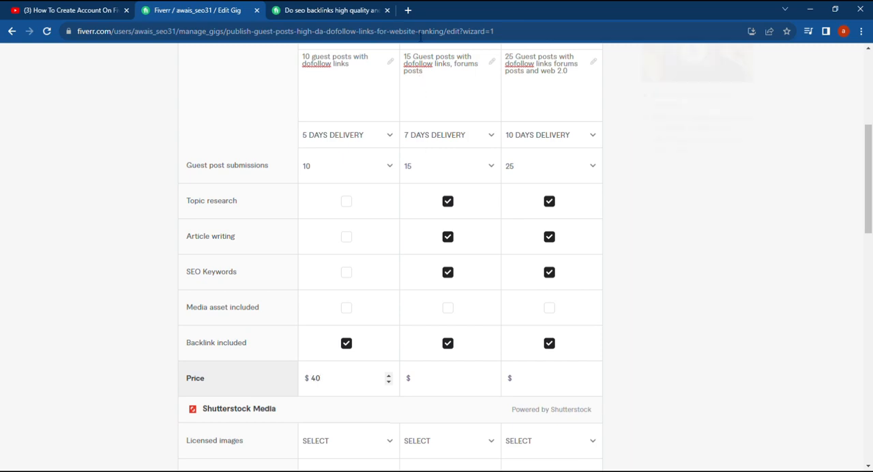
Set the Standard package's price to $60
click(442, 387)
scroll(436, 385, up, 3)
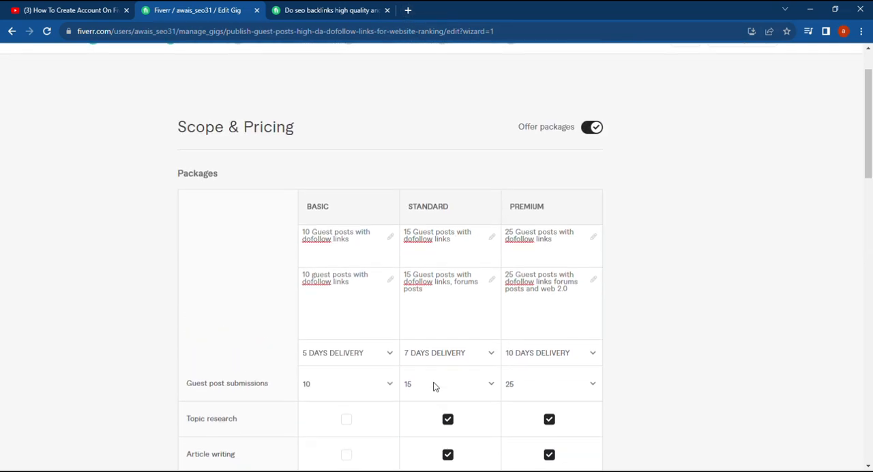
text(5)
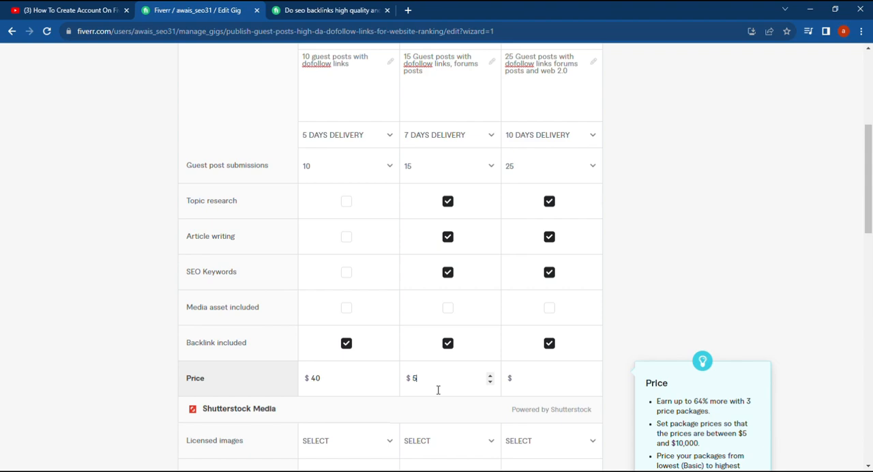
text(60)
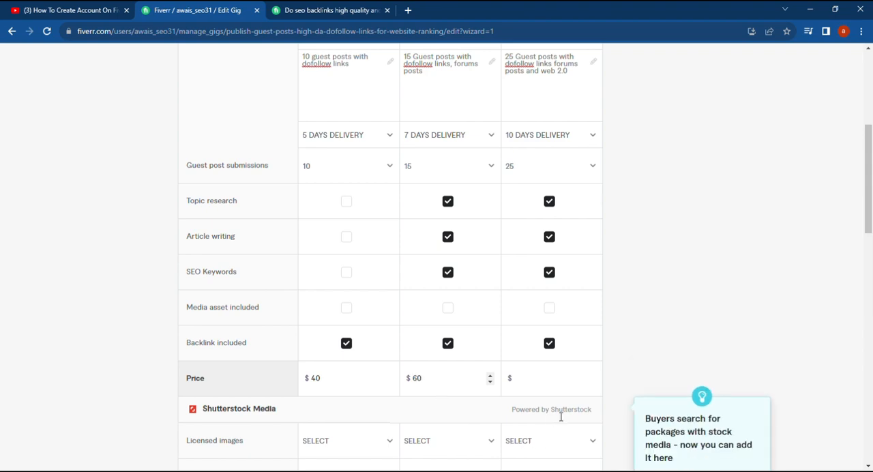
Set the Premium package's price to $100
click(551, 385)
scroll(538, 387, up, 3)
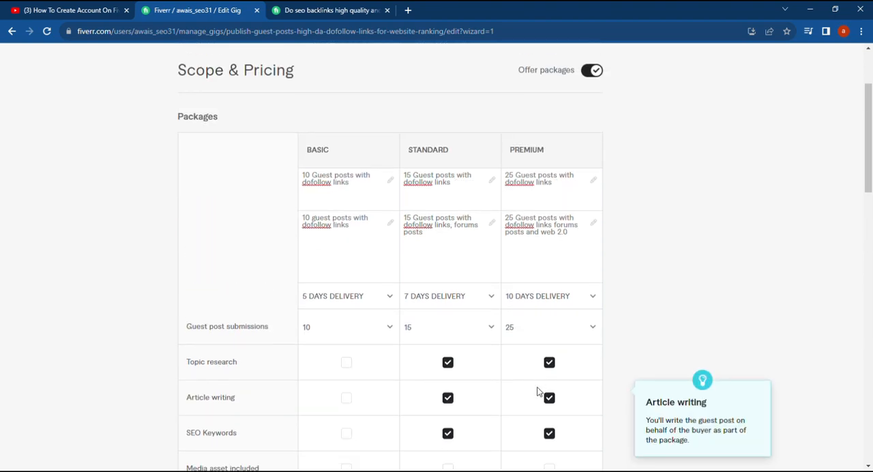
scroll(538, 388, down, 3)
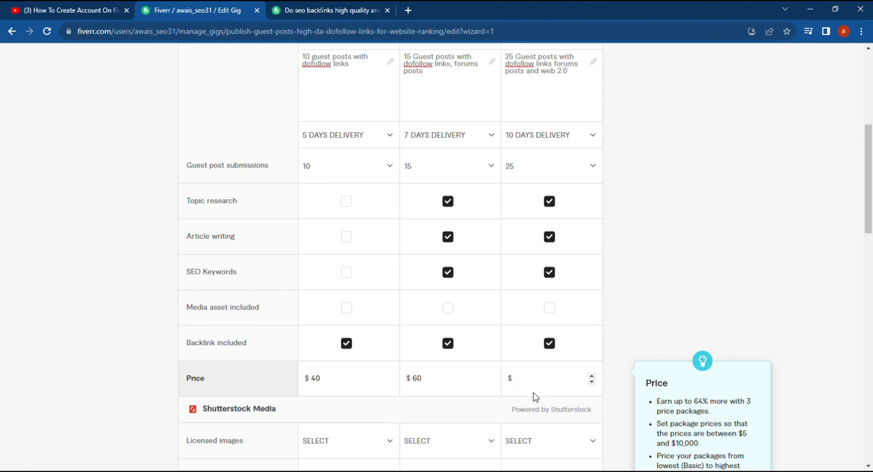
text(100)
scroll(478, 399, down, 1)
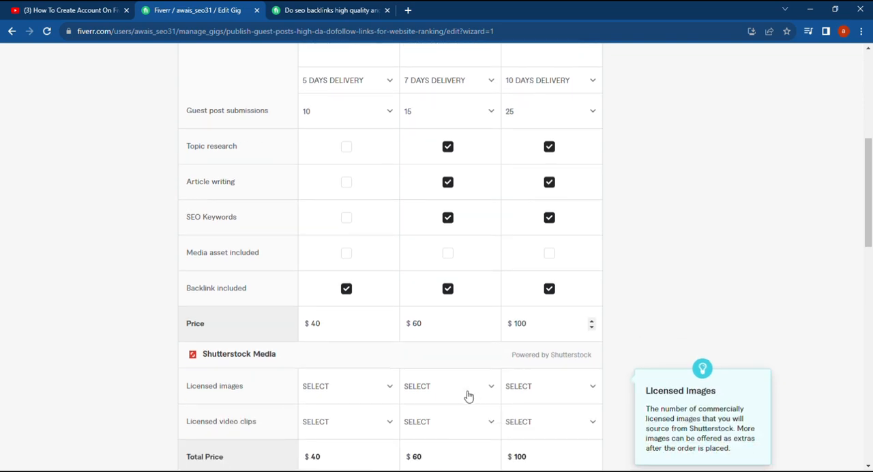
scroll(393, 399, down, 2)
scroll(402, 381, down, 1)
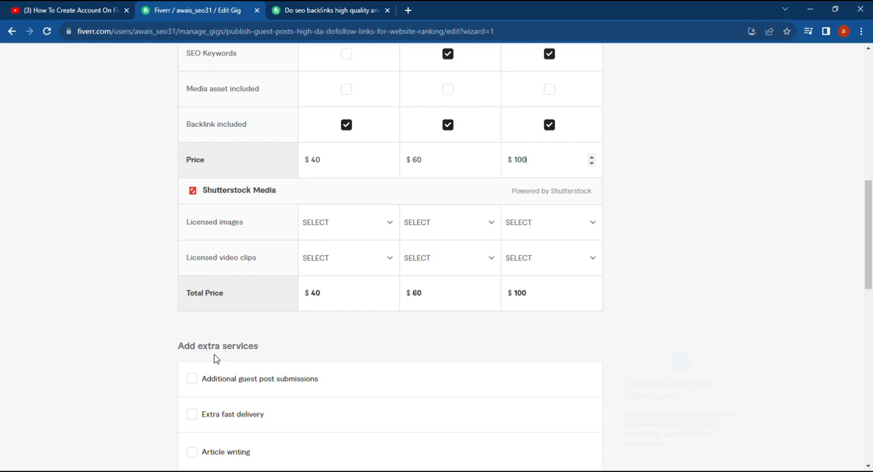
Offer additional guest post submissions as an extra service, charging $5 for 1 guest post submitted in the Basic package
click(192, 378)
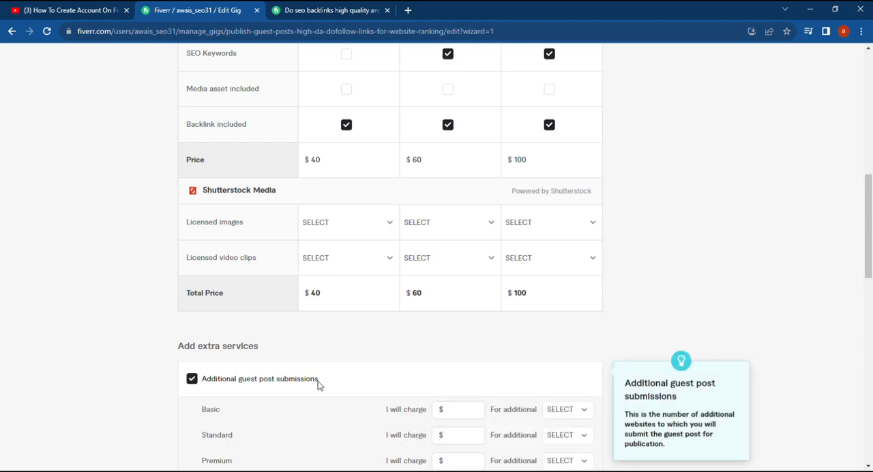
click(460, 411)
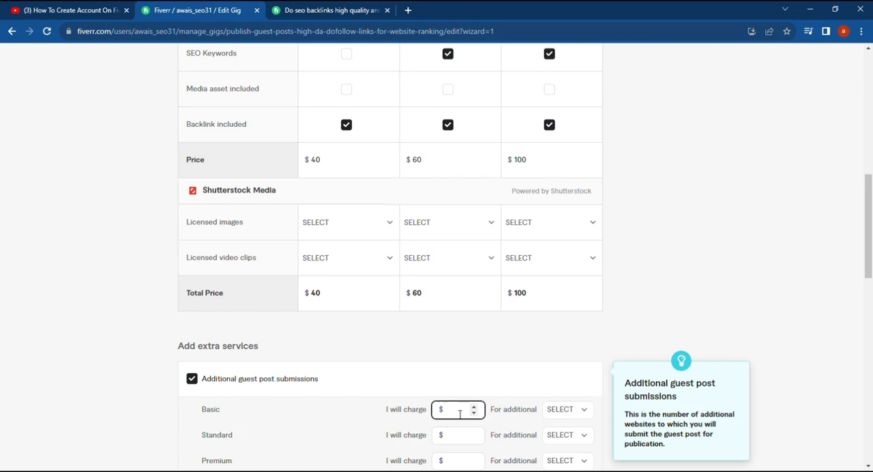
text(5)
click(577, 411)
click(617, 294)
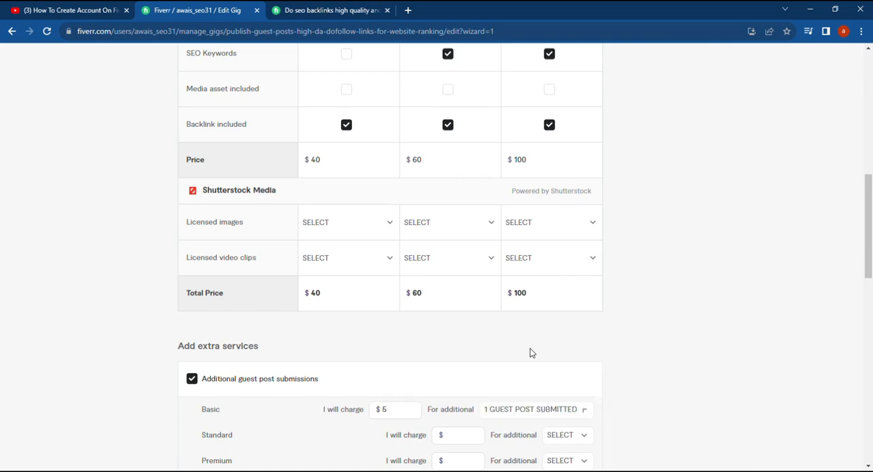
Charge $10 for 2 additional guest posts submitted in the Standard package
click(456, 440)
text(10)
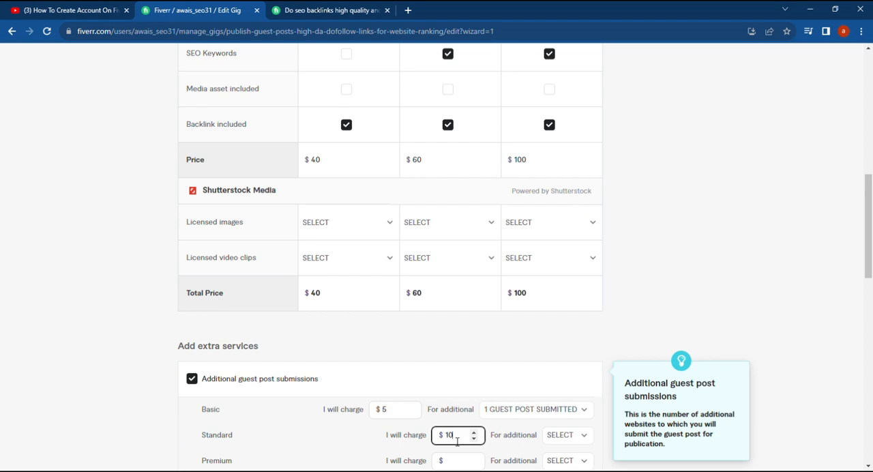
click(563, 435)
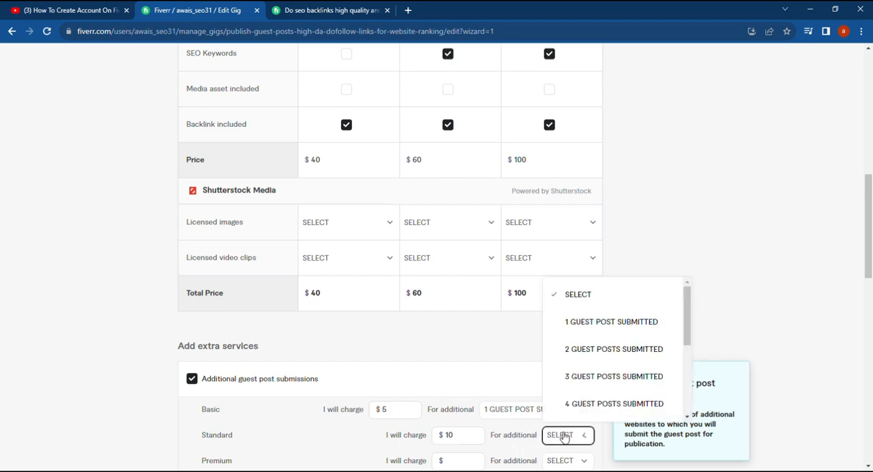
click(587, 349)
Charge $15 for 3 additional guest posts submitted in the Premium package
click(474, 462)
text(1)
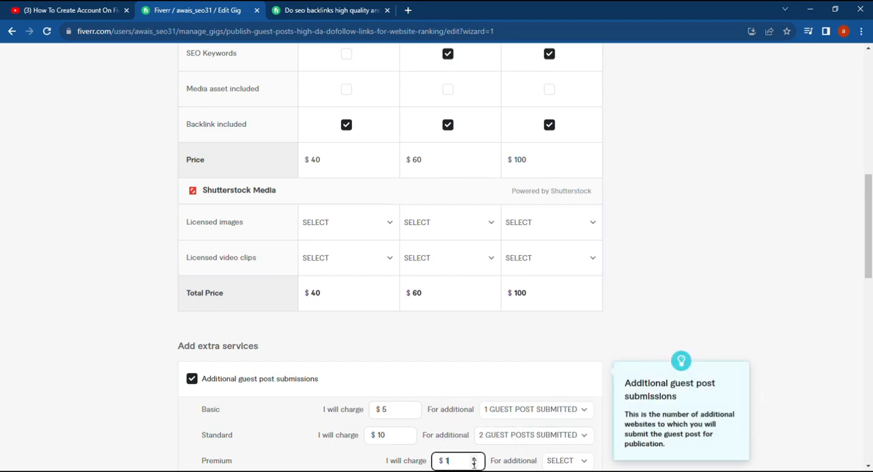
text(5)
click(579, 405)
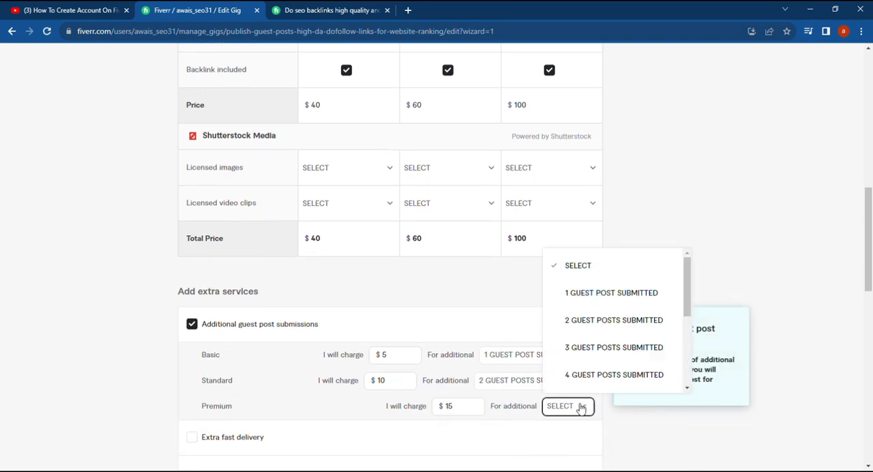
click(592, 345)
Offer extra fast delivery, with the Basic package delivered in 3 days for an extra $5
scroll(390, 358, down, 2)
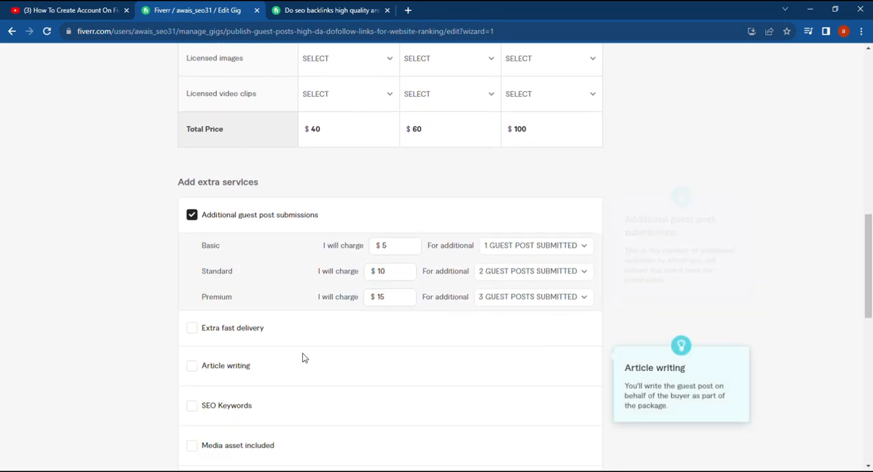
click(193, 328)
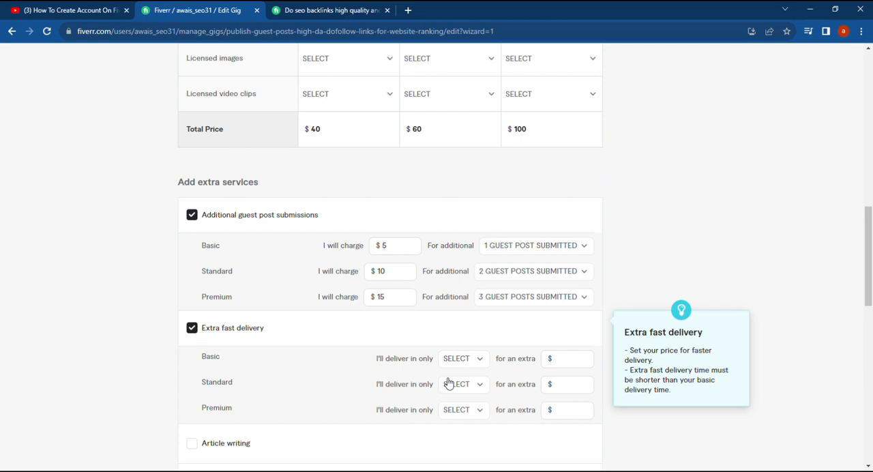
click(479, 363)
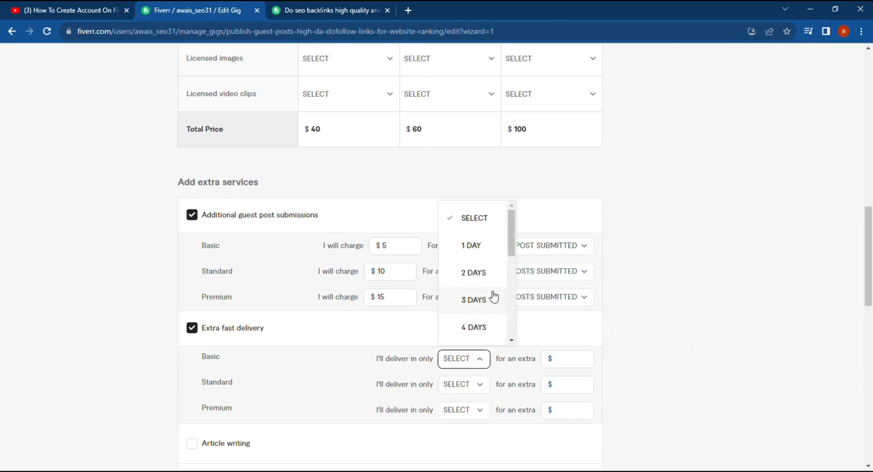
scroll(493, 296, down, 2)
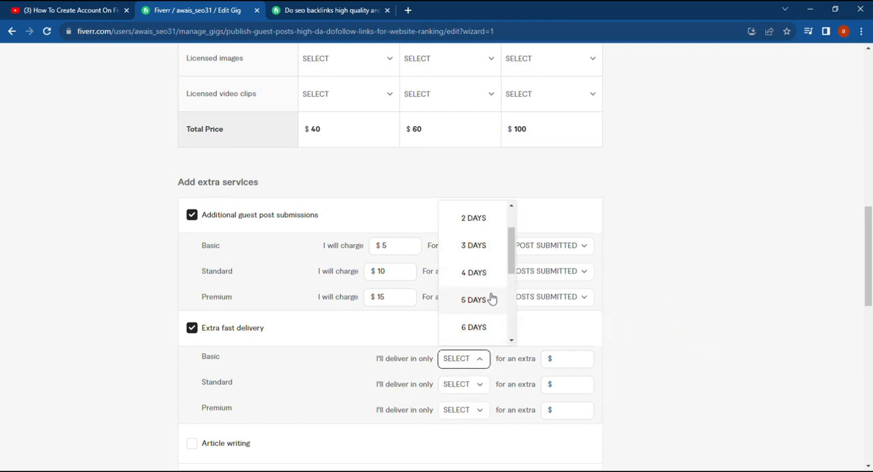
scroll(491, 298, up, 2)
click(491, 298)
click(578, 361)
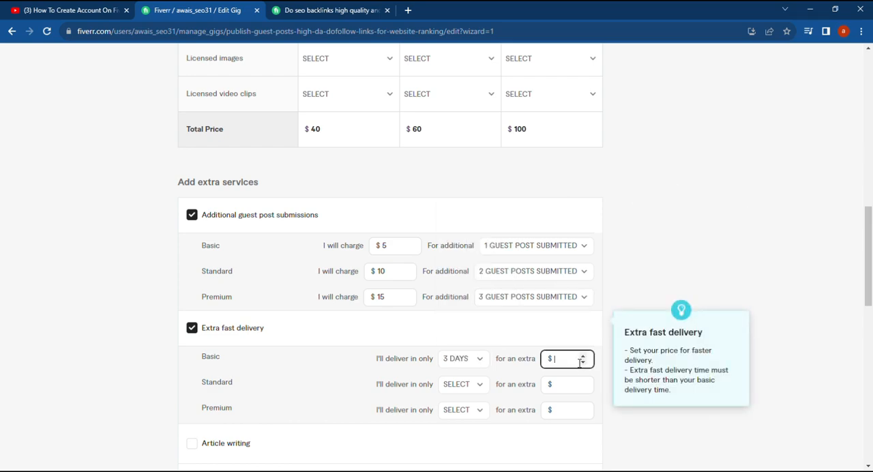
text(5)
Set the Standard package's extra fast delivery to 5 days for an extra $5
click(467, 386)
scroll(478, 313, down, 2)
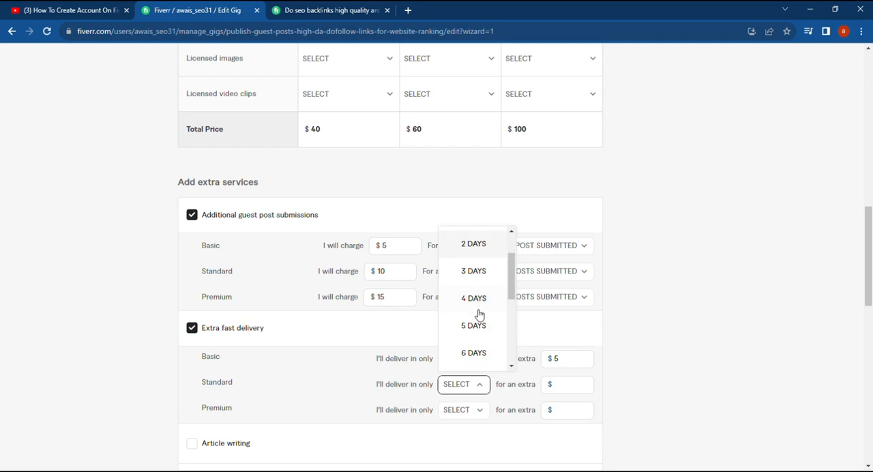
click(478, 328)
click(561, 385)
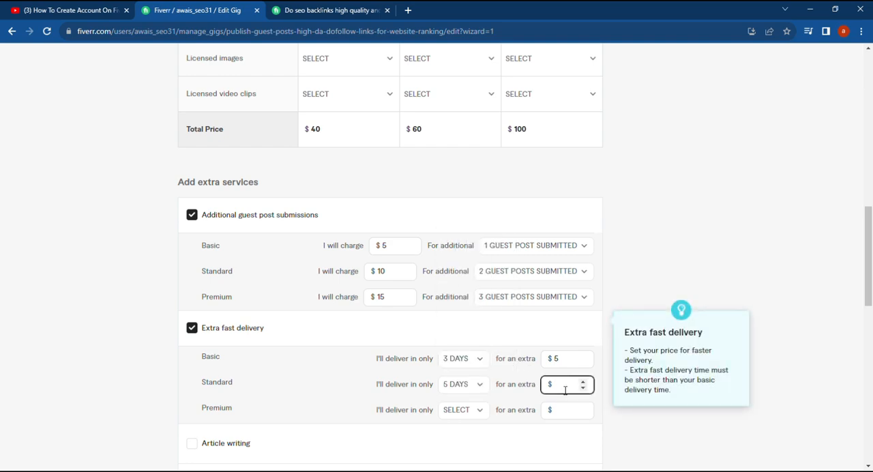
Set the Premium package's extra fast delivery to 7 days for an extra $10
click(480, 410)
scroll(487, 351, down, 3)
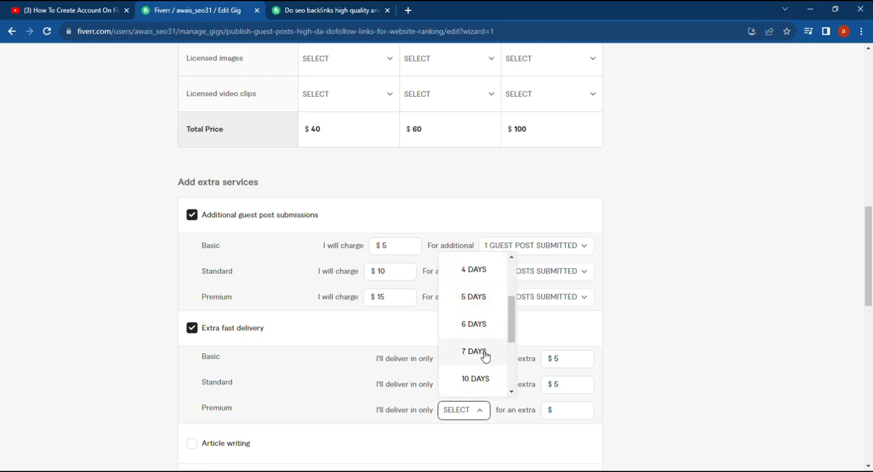
click(487, 350)
click(581, 411)
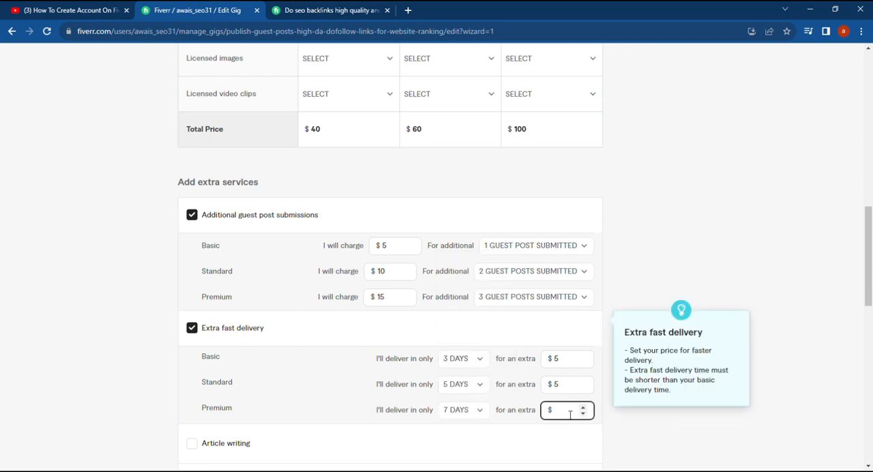
Add article writing as an extra for $10 and 1 additional day, and save the pricing to continue to the description
scroll(409, 409, down, 2)
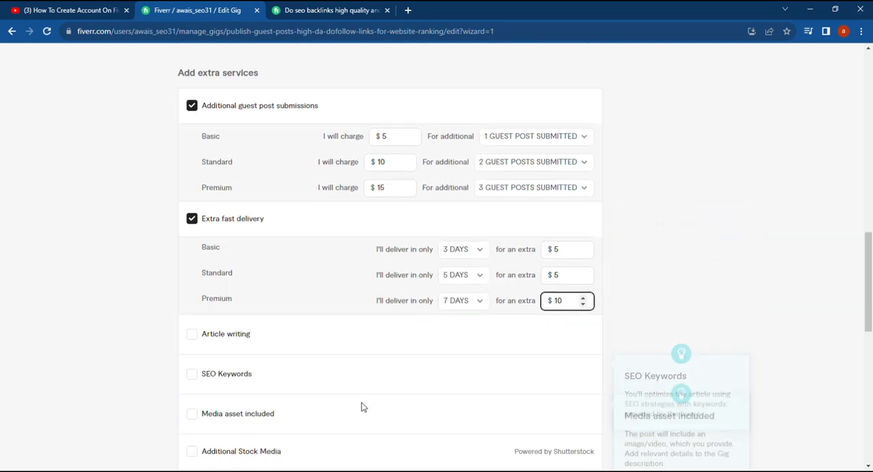
click(193, 335)
click(453, 335)
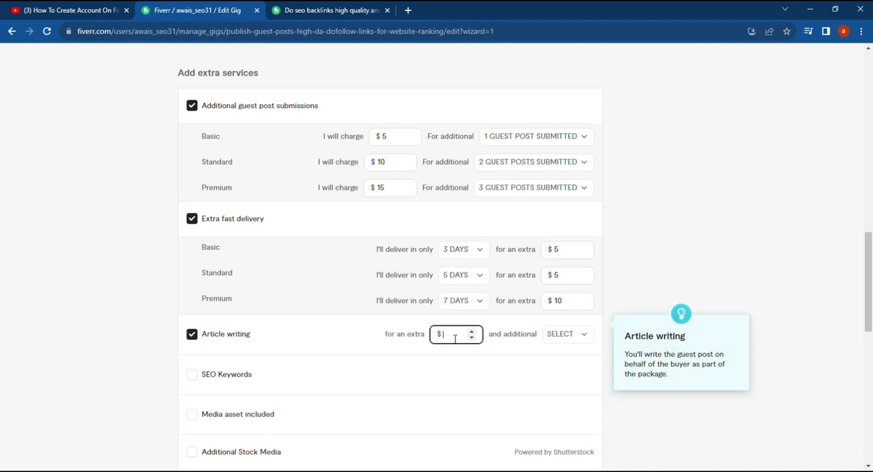
text(10)
click(580, 335)
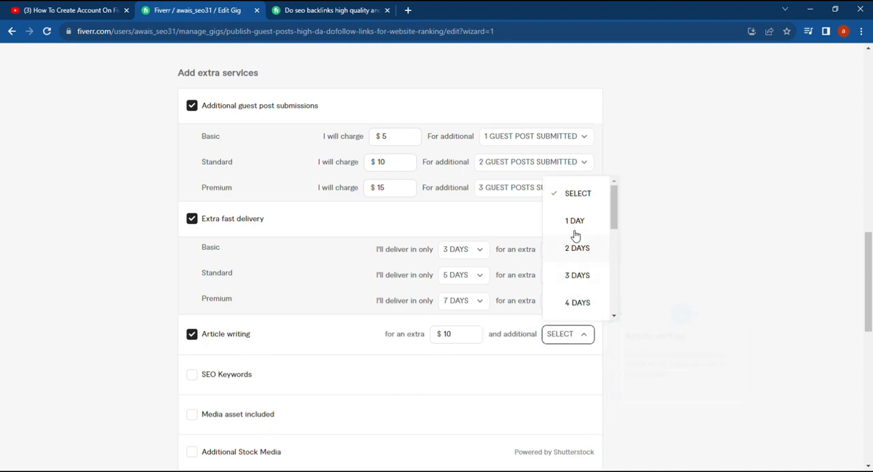
click(574, 227)
scroll(385, 409, down, 3)
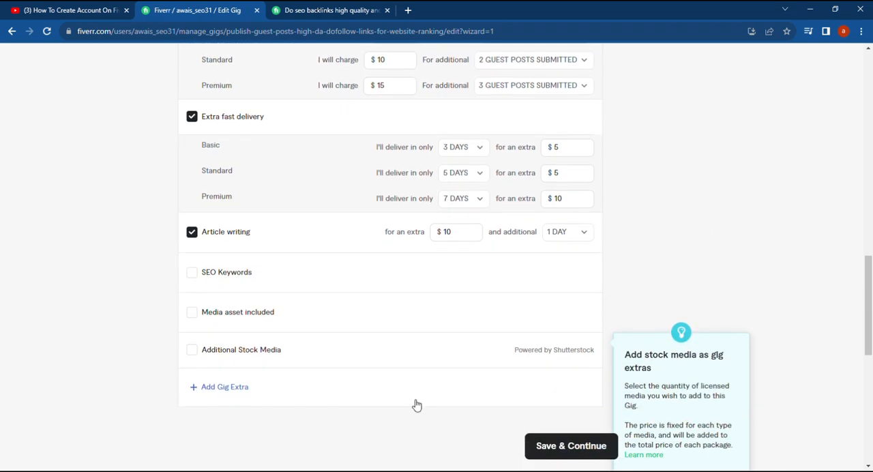
click(571, 386)
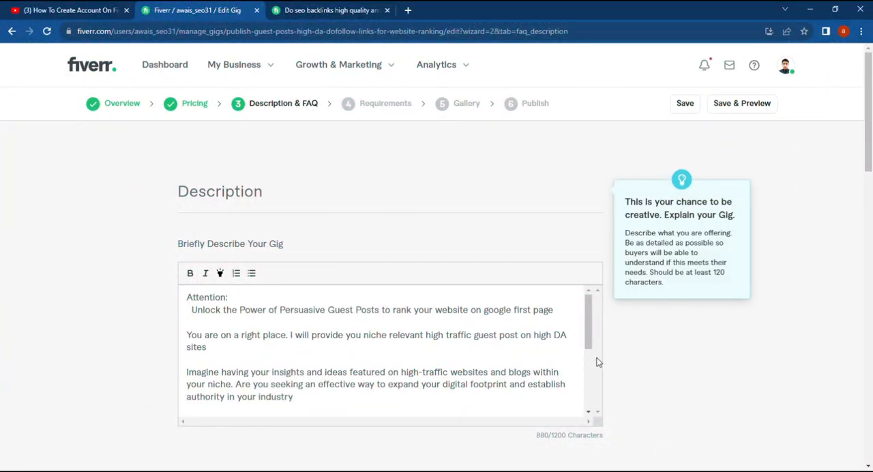
Review the gig description text and start a new entry under Frequently Asked Questions
mouse_move(589, 340)
mouse_down()
mouse_move(589, 391)
mouse_move(589, 335)
mouse_up()
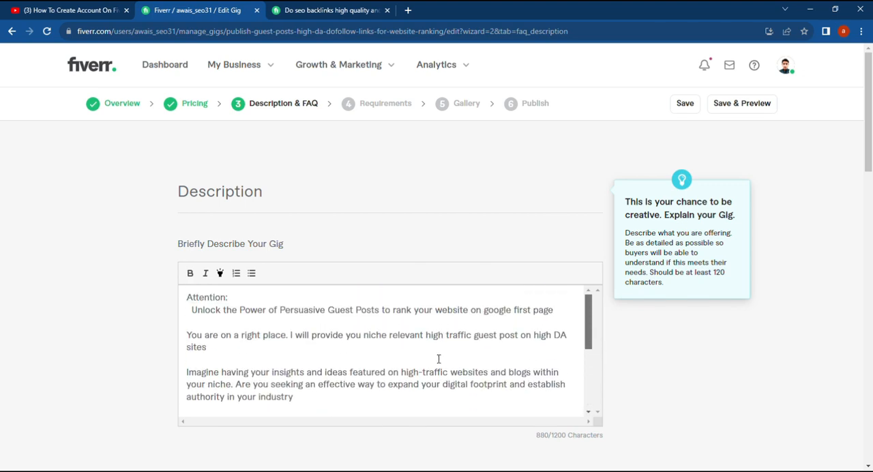
scroll(277, 333, down, 5)
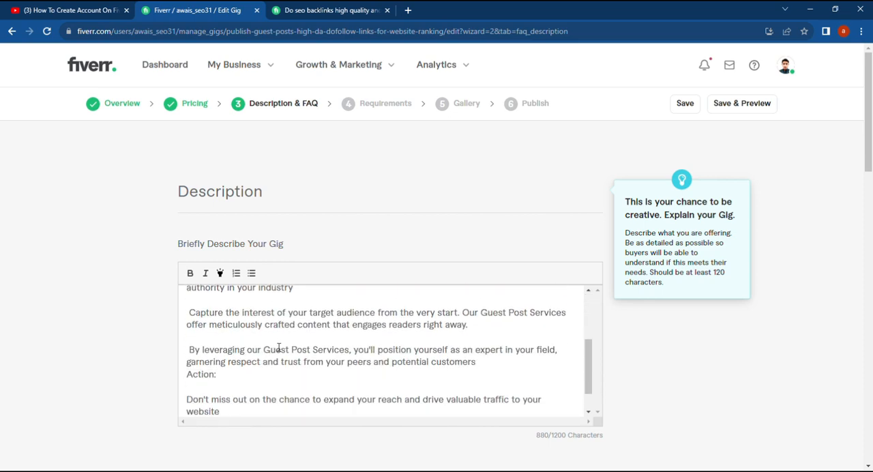
scroll(412, 419, down, 4)
scroll(406, 391, down, 5)
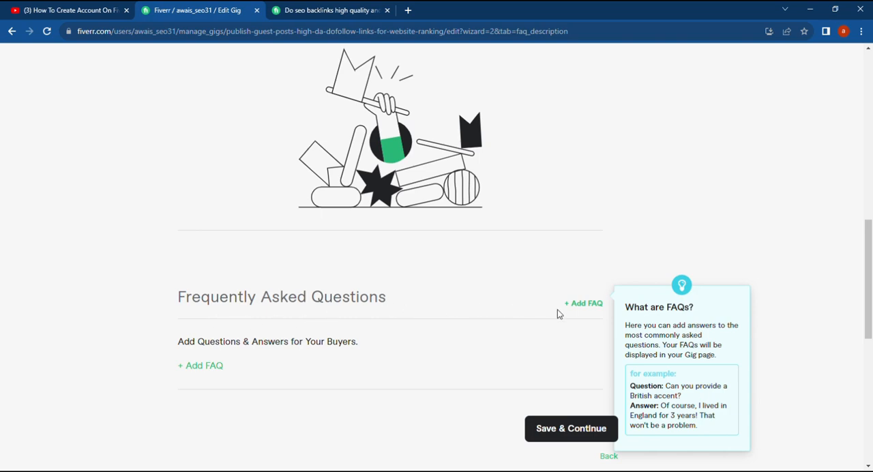
click(209, 367)
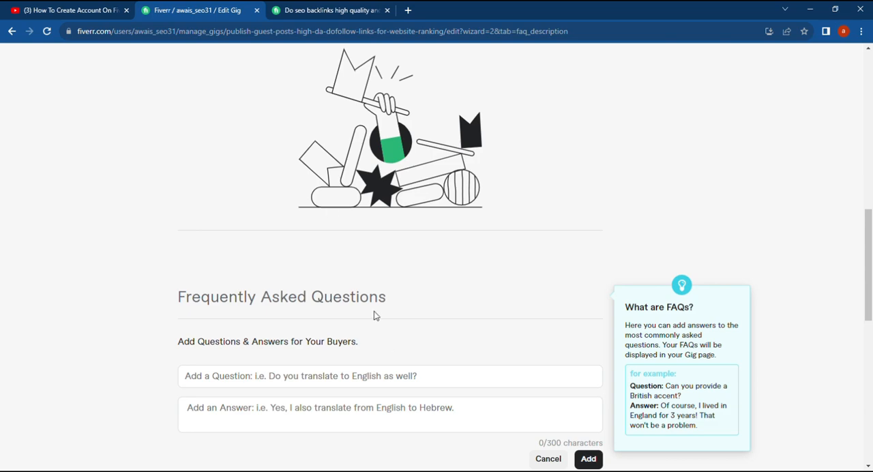
Copy the FAQ question "Are links from High Authority websites? Must Read!" from the other seller's SEO backlinks gig
click(332, 10)
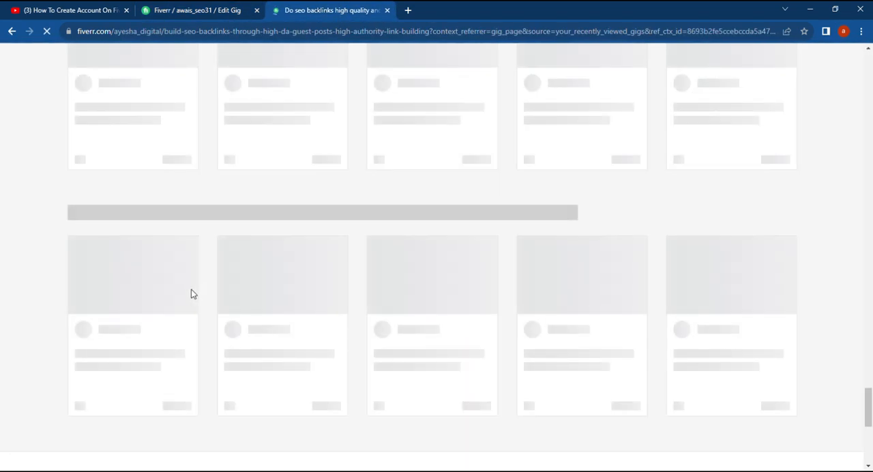
scroll(191, 289, up, 5)
scroll(230, 270, up, 1)
scroll(232, 271, down, 3)
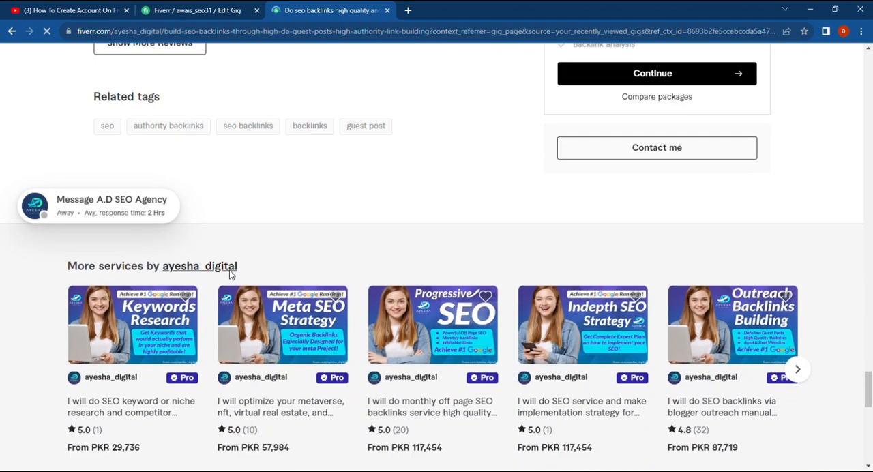
scroll(230, 271, up, 9)
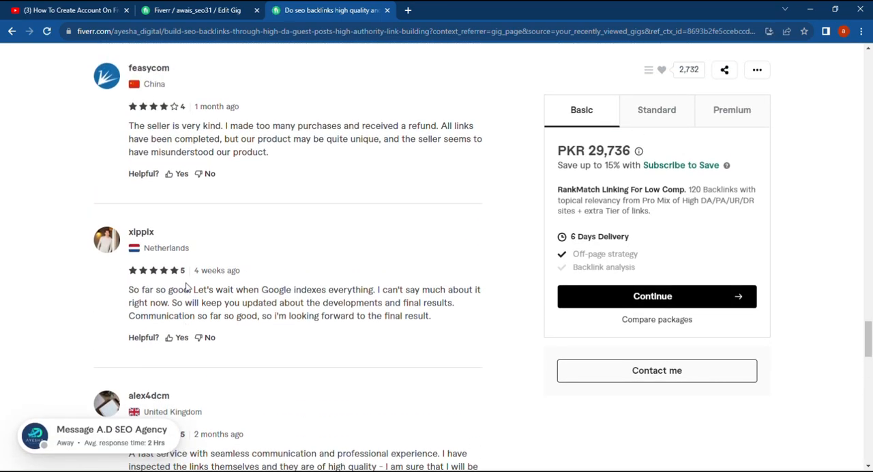
scroll(186, 288, up, 8)
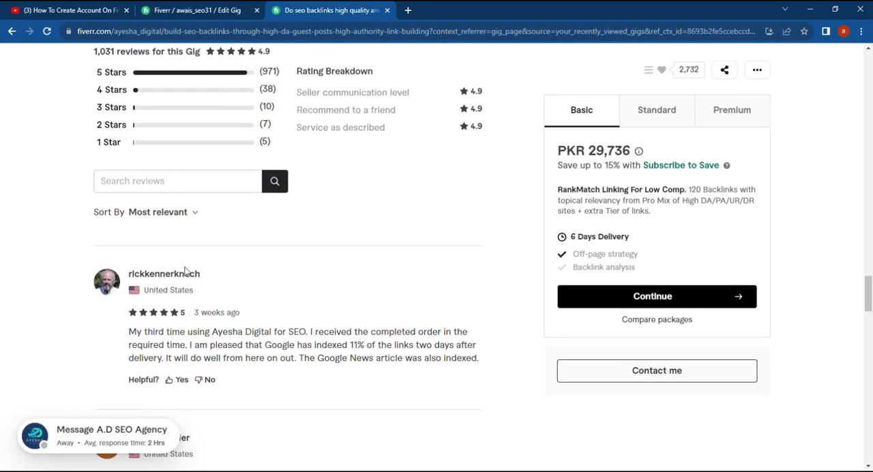
scroll(185, 272, up, 8)
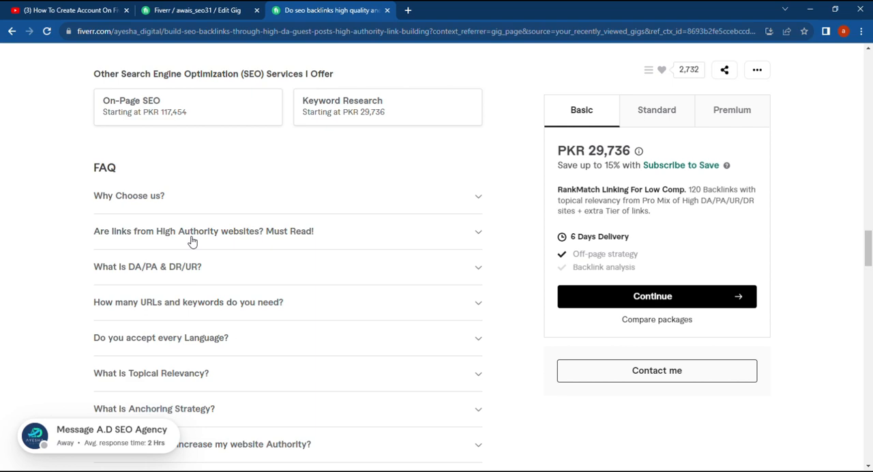
click(368, 237)
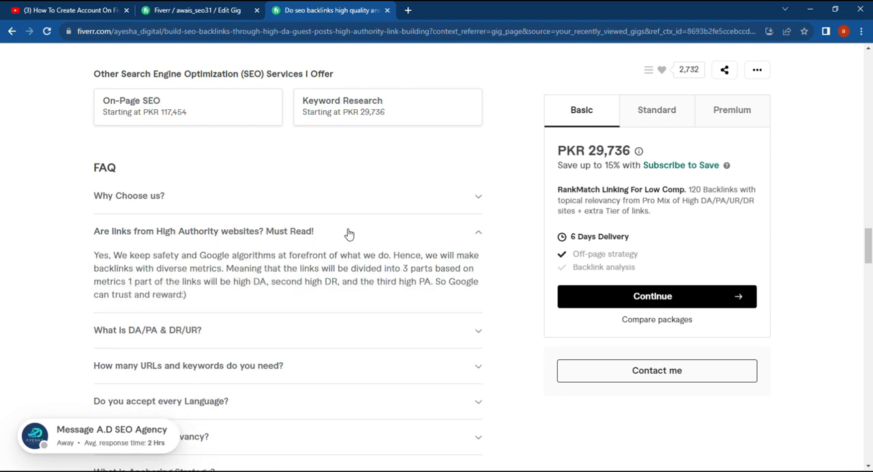
click(339, 231)
drag(339, 231, 100, 234)
key(ctrl+c)
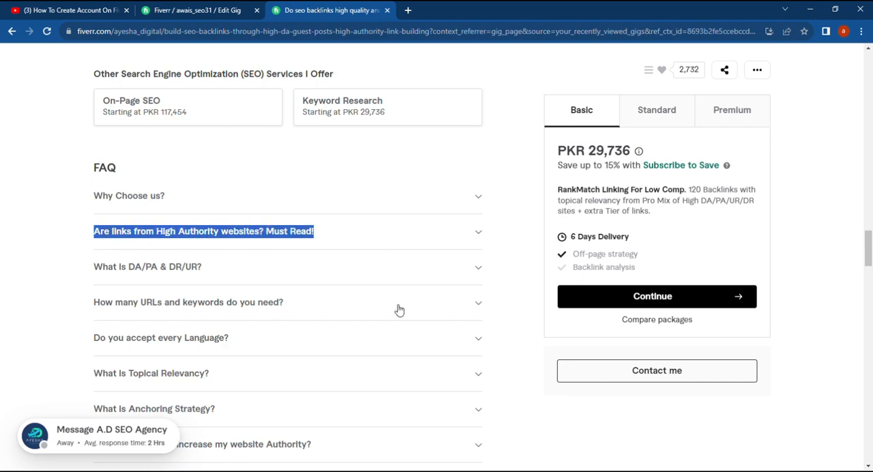
Paste the copied question into the new FAQ entry of the gig and shorten it to "Are links from High Authority websites?"
click(198, 10)
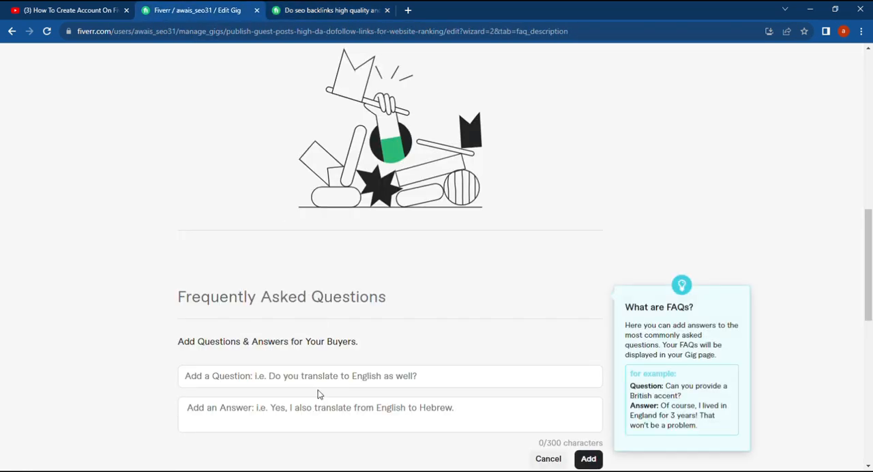
click(325, 386)
key(ctrl+v)
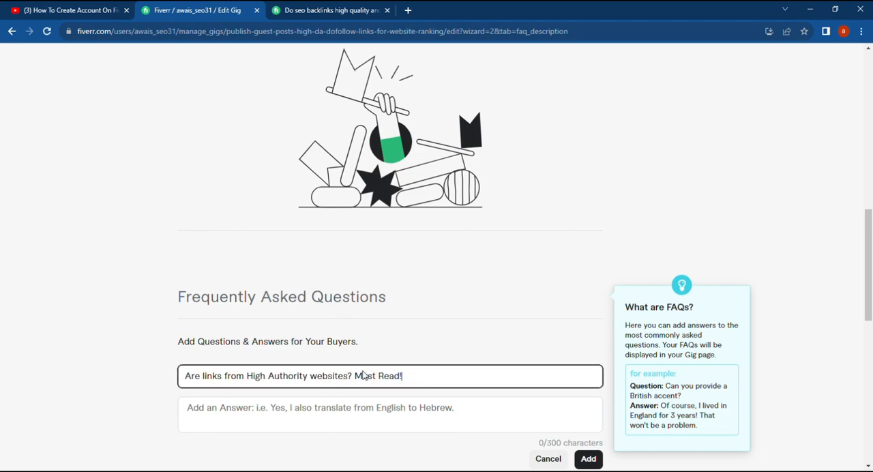
click(390, 413)
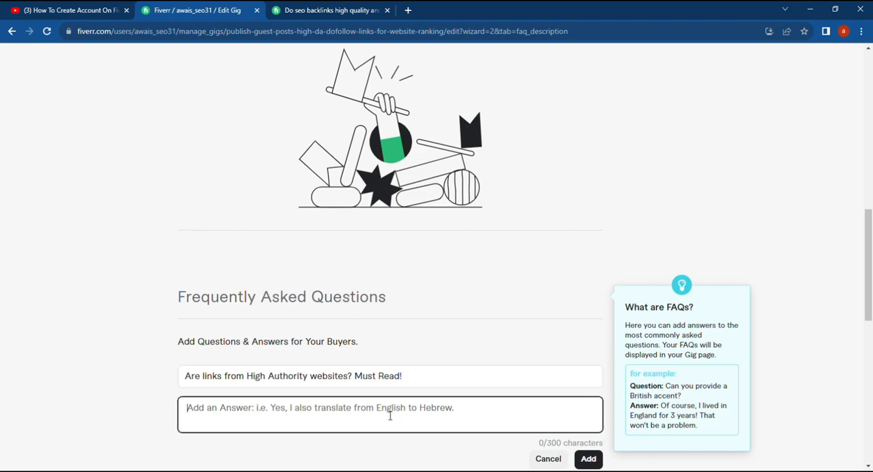
click(423, 378)
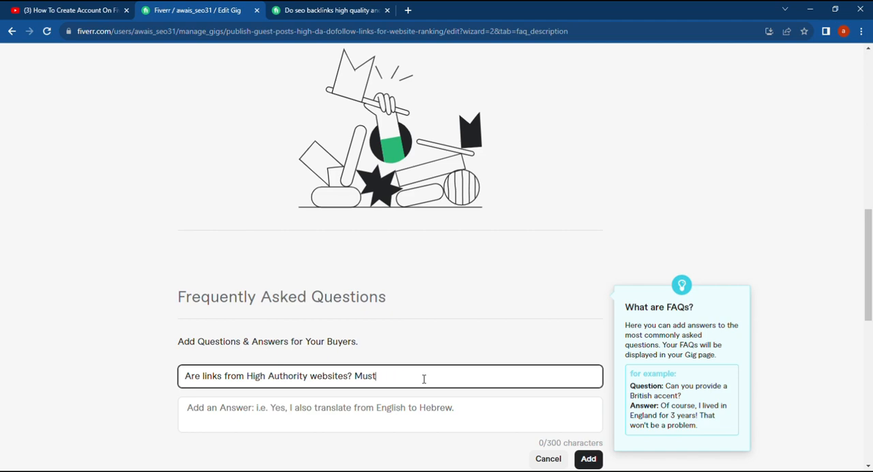
Copy the opening of the other gig's answer about High Authority websites, from "Yes, We keep safety" through "diverse metrics", for the FAQ answer
click(401, 417)
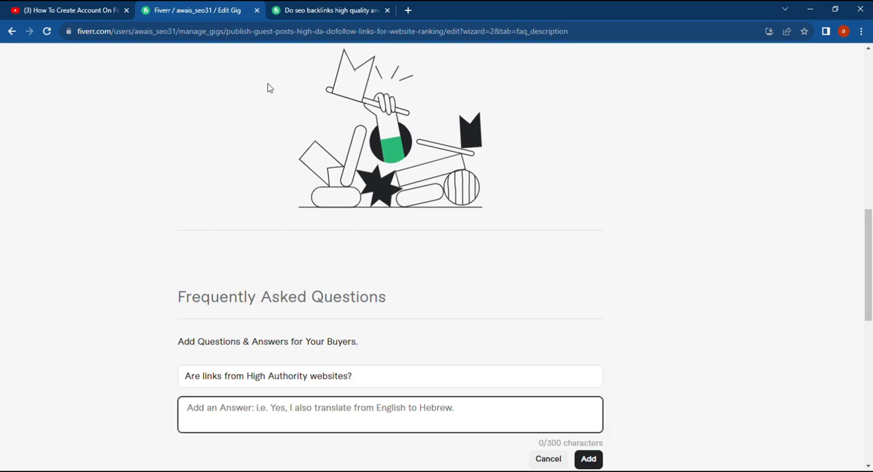
click(295, 10)
click(434, 240)
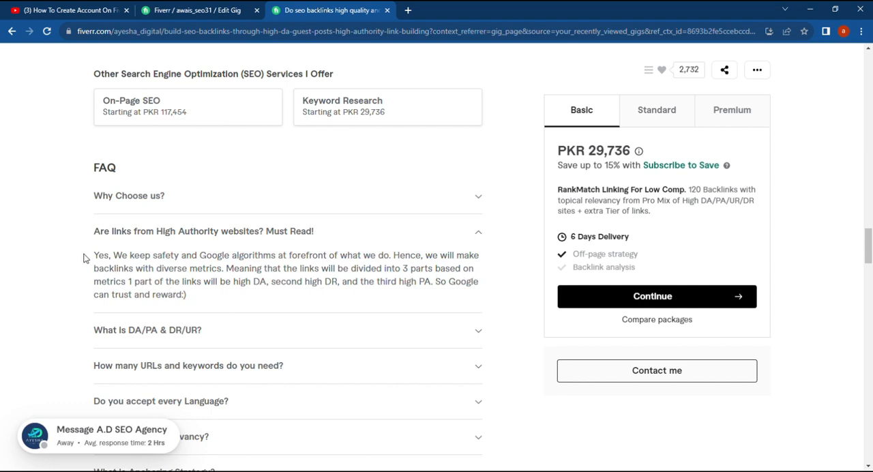
drag(84, 252, 135, 254)
drag(83, 258, 220, 268)
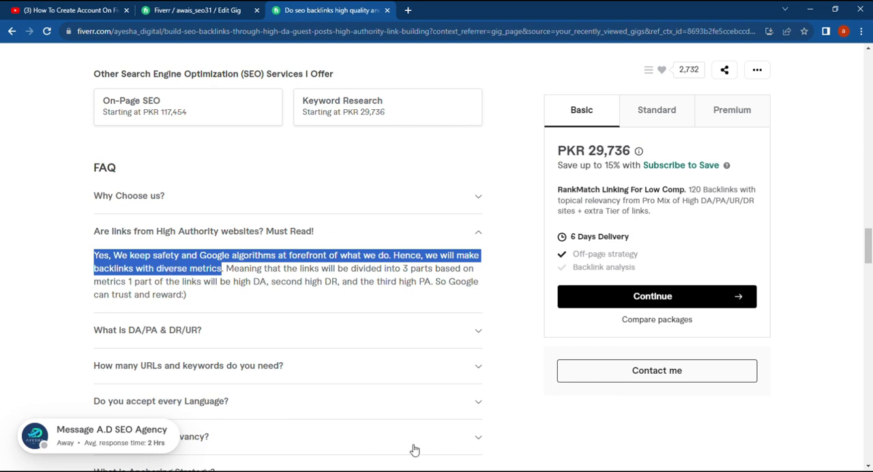
Paste the copied answer about safety, Google algorithms and diverse metrics into the High Authority websites FAQ entry and add it to the gig
click(164, 9)
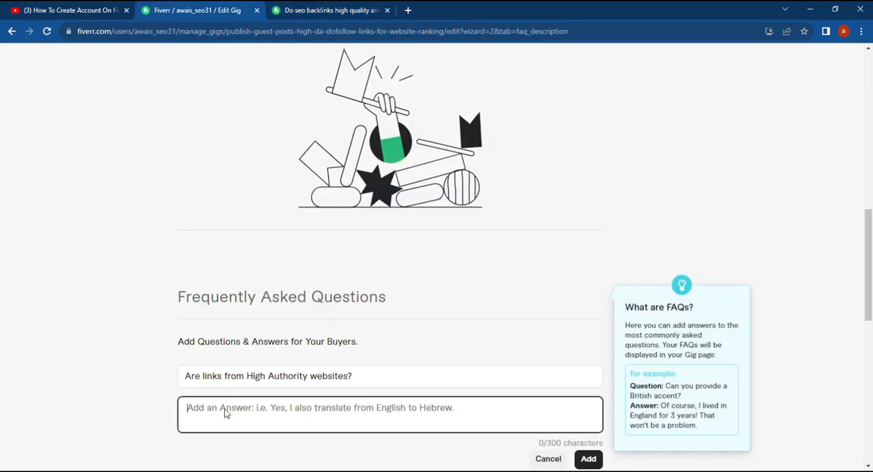
text(Yes, We keep safety and Google algorithms at forefront of what we do. Hence, we will make backlinks with diverse metrics)
scroll(509, 446, down, 1)
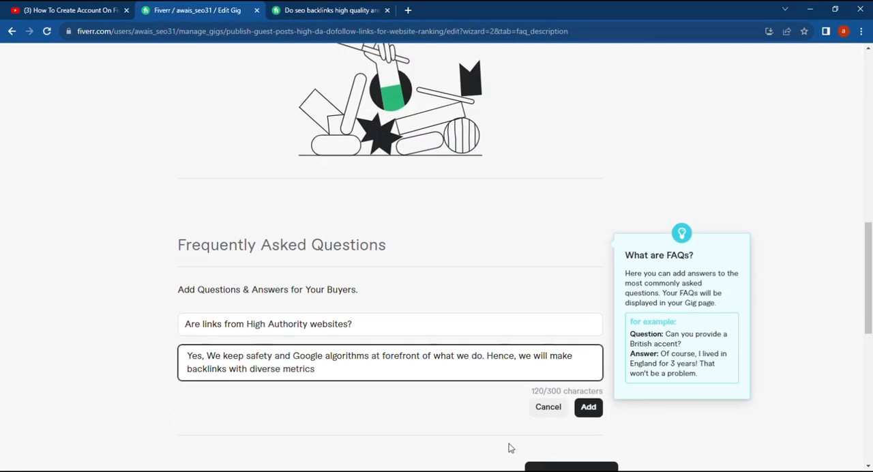
click(589, 405)
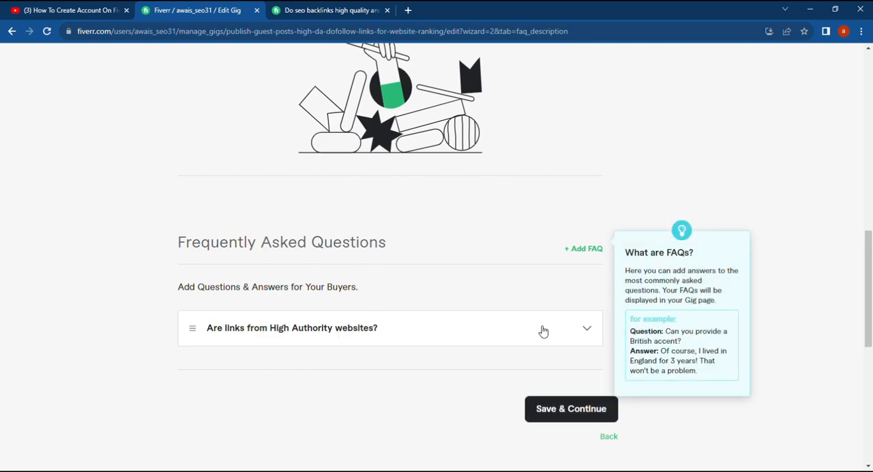
Start a new FAQ entry and copy the question "How many URLs and keywords do you need?" into it from the other seller's gig
click(579, 249)
click(320, 10)
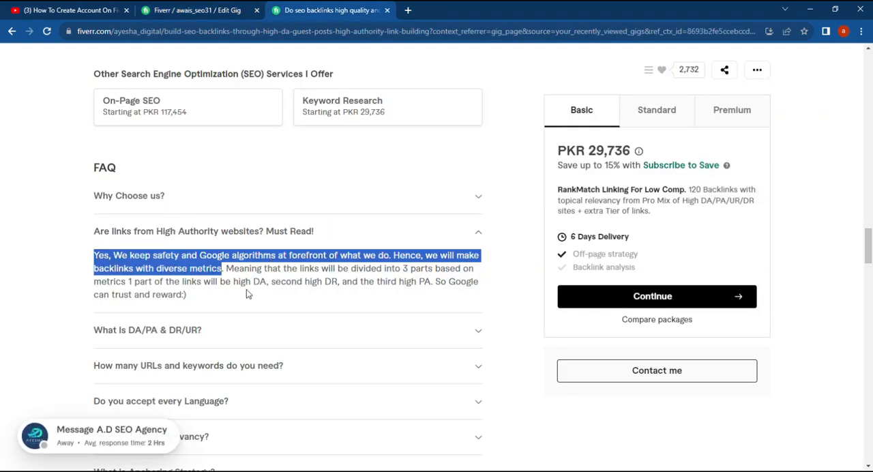
scroll(278, 334, down, 1)
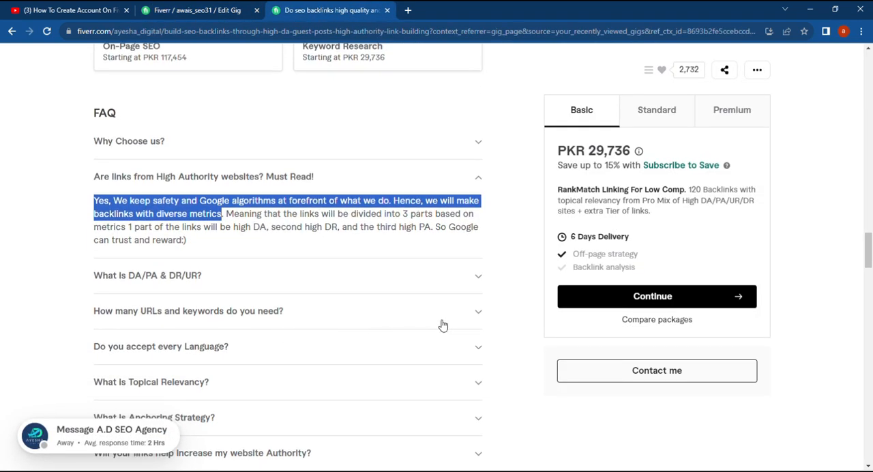
click(479, 315)
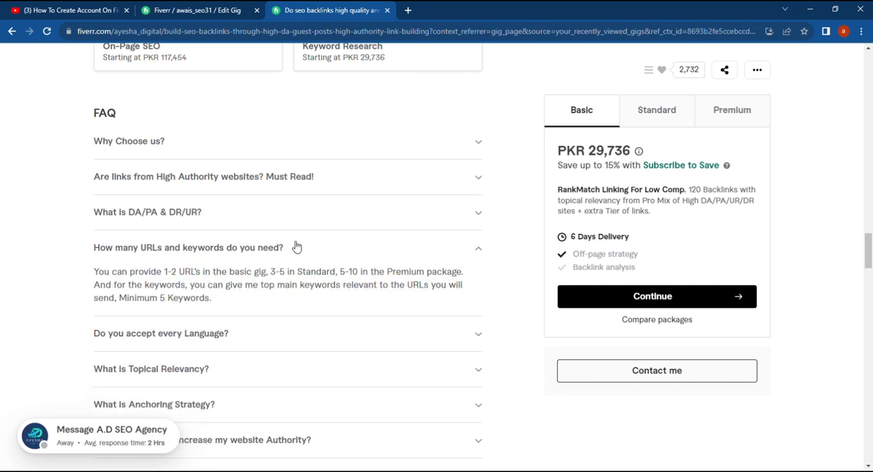
drag(294, 249, 120, 252)
key(ctrl+c)
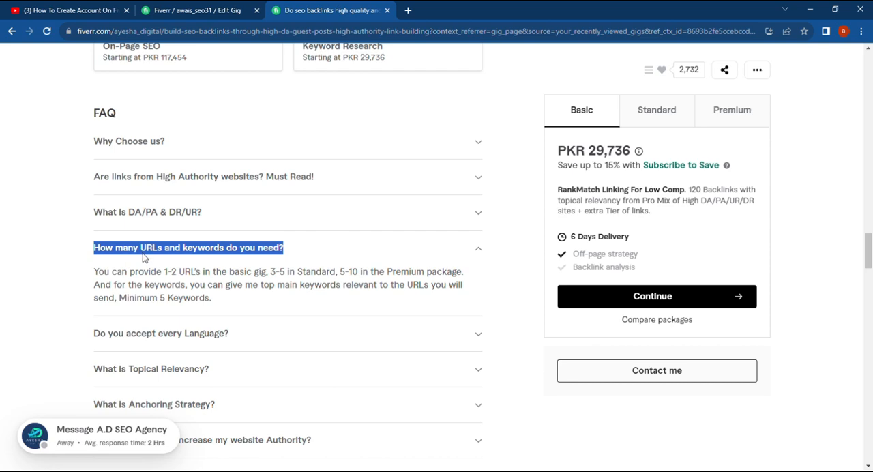
click(205, 10)
click(258, 324)
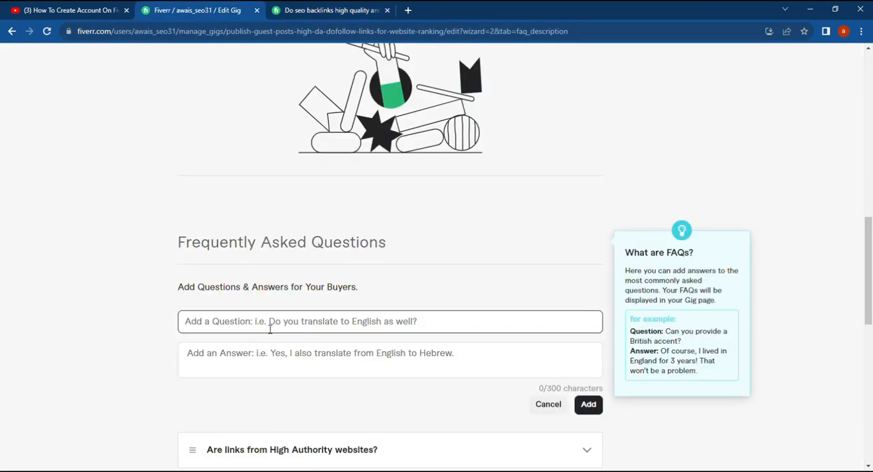
key(ctrl+v)
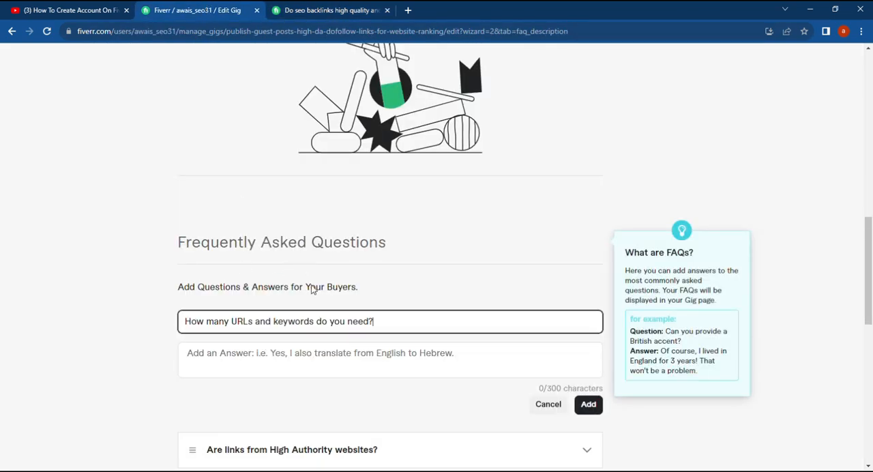
Copy the other gig's answer from "You can provide 1-2 URL's" through "you will send" into the URLs and keywords entry and add the FAQ
click(345, 363)
click(341, 10)
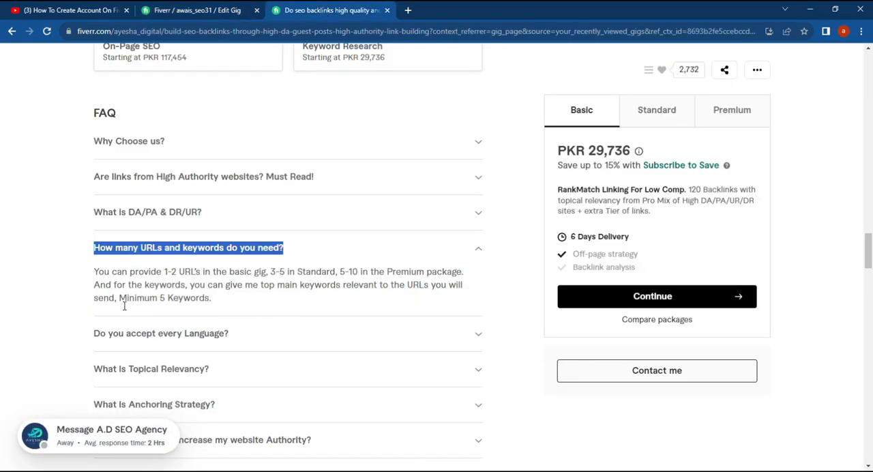
drag(119, 307, 93, 273)
key(ctrl+c)
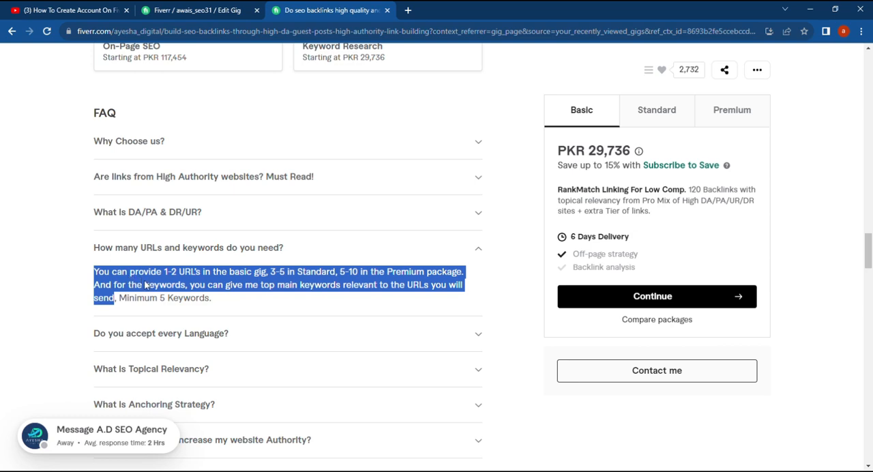
click(232, 10)
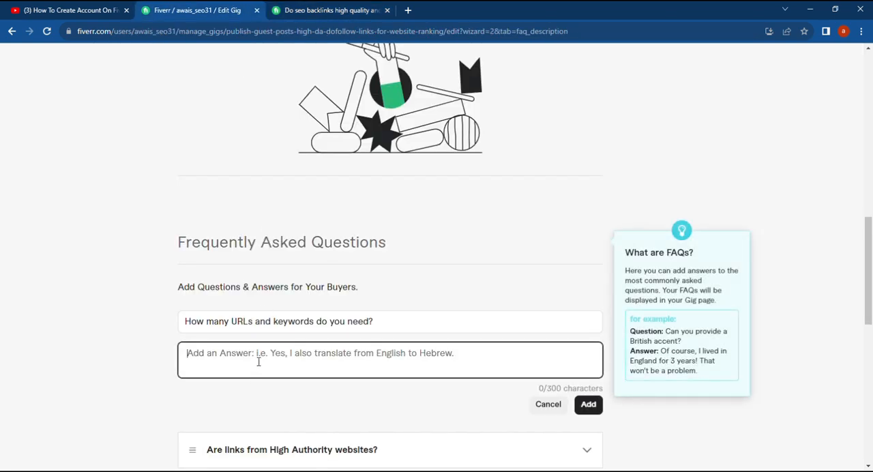
key(ctrl+v)
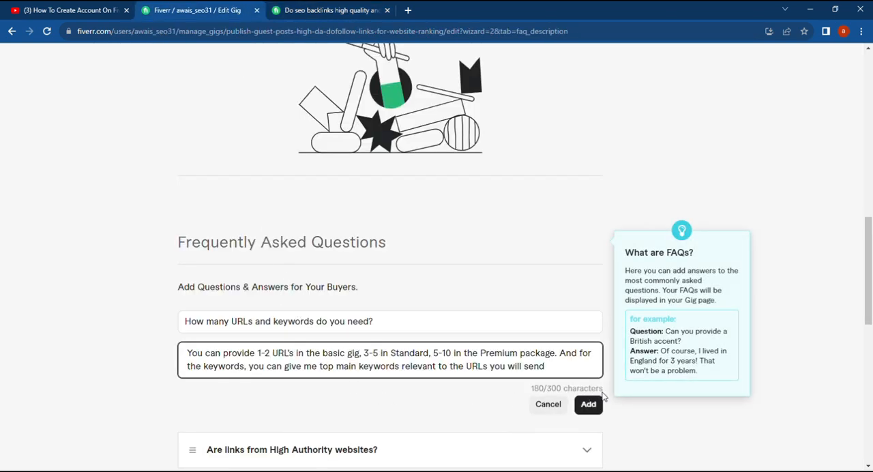
click(589, 404)
Open the recommended "150 SEO backlinks high da authority link building" gig from the other seller's page and go to its FAQ section
click(324, 11)
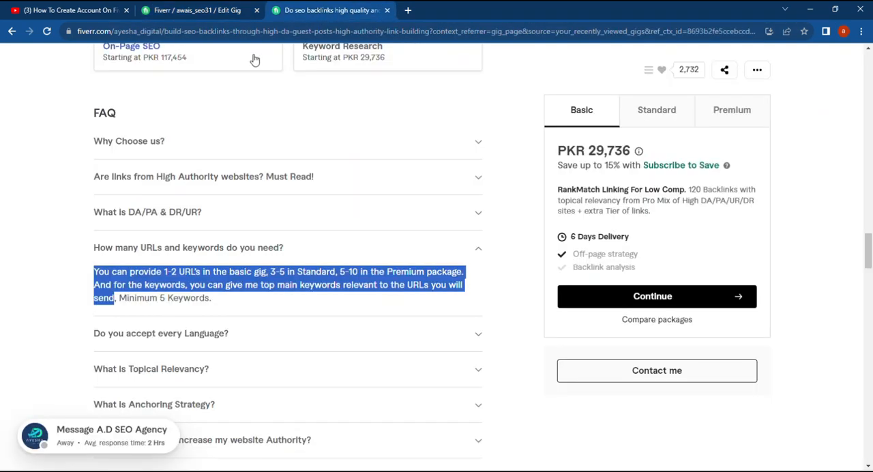
scroll(212, 320, down, 7)
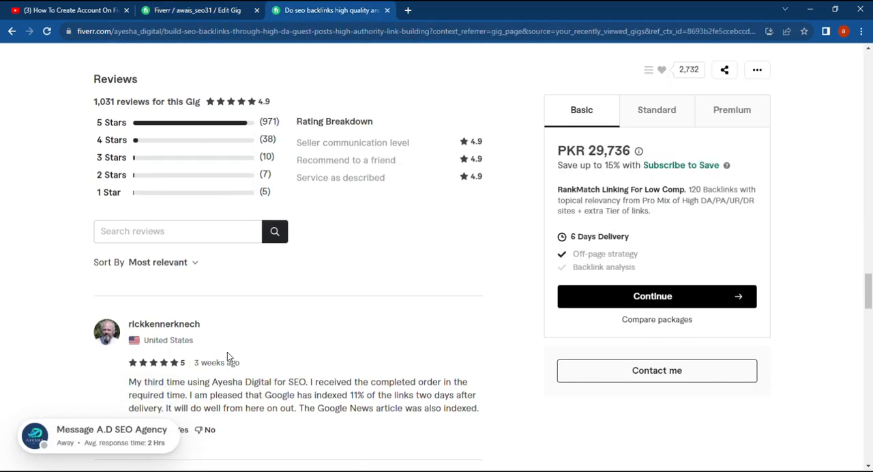
scroll(227, 352, down, 6)
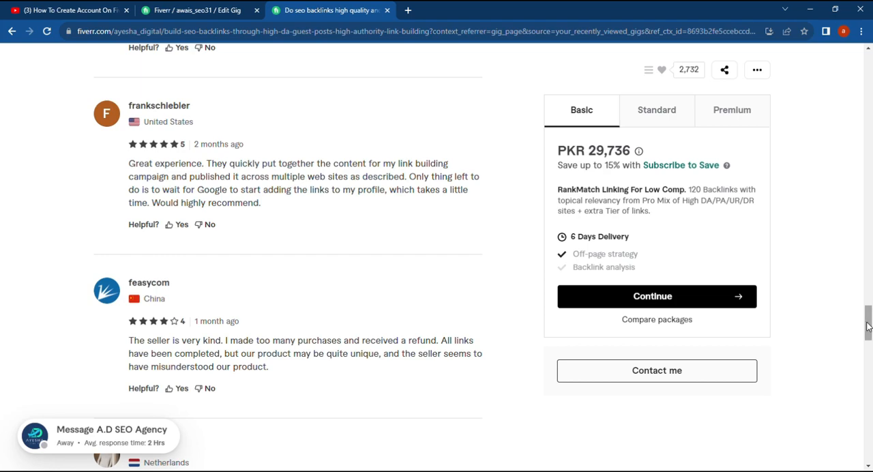
drag(868, 326, 867, 407)
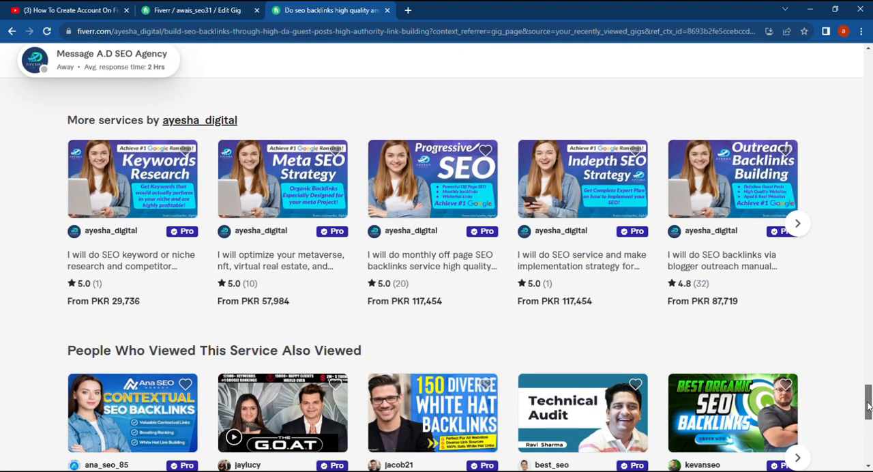
drag(868, 403, 868, 410)
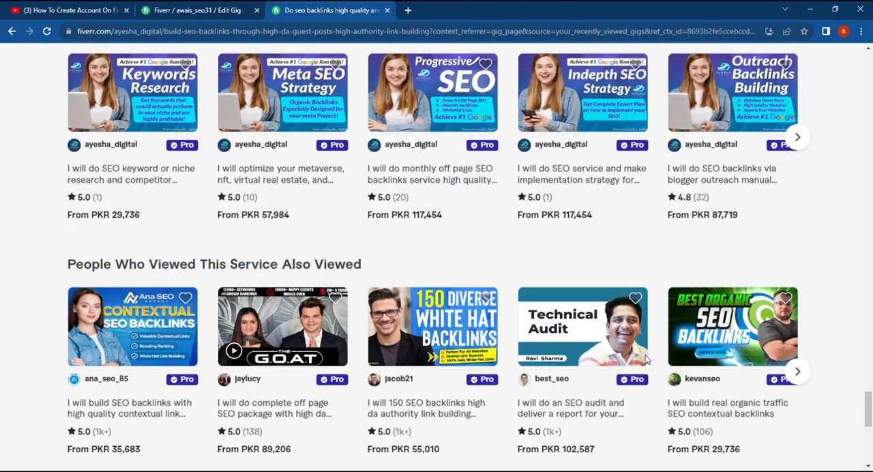
click(421, 331)
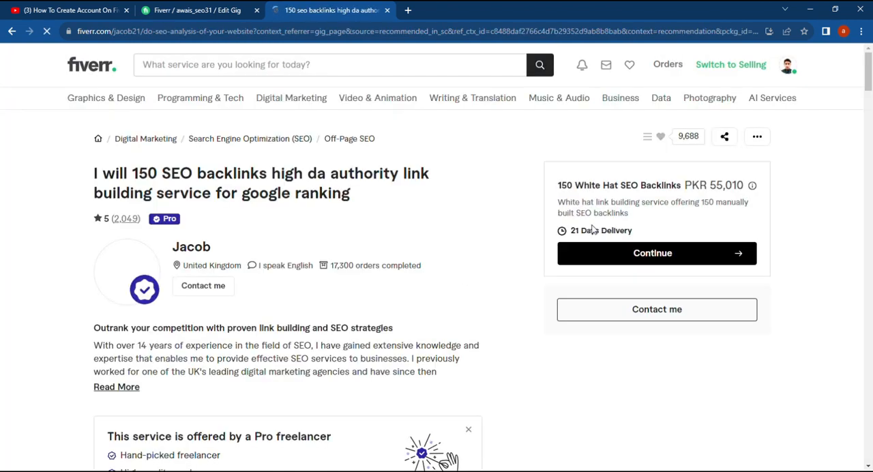
drag(868, 75, 870, 232)
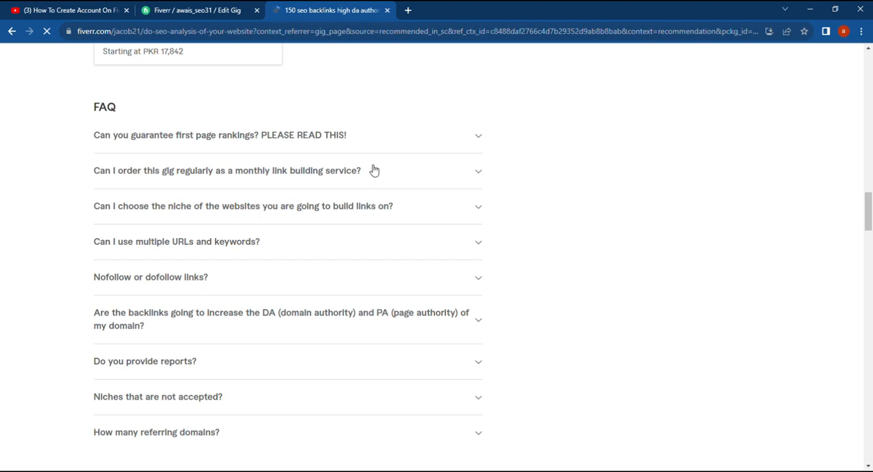
Copy the question "Can I order this gig regularly as a monthly link building service?" from the 150 backlinks gig into a new FAQ entry
drag(374, 170, 91, 179)
key(ctrl+c)
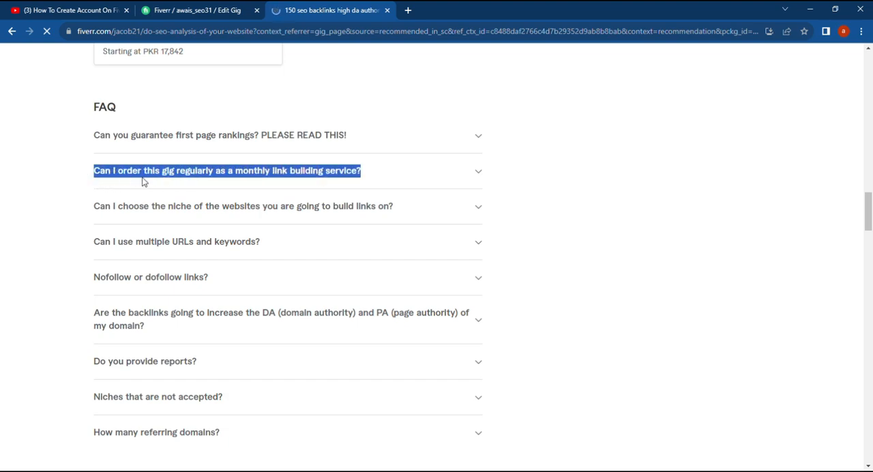
click(204, 10)
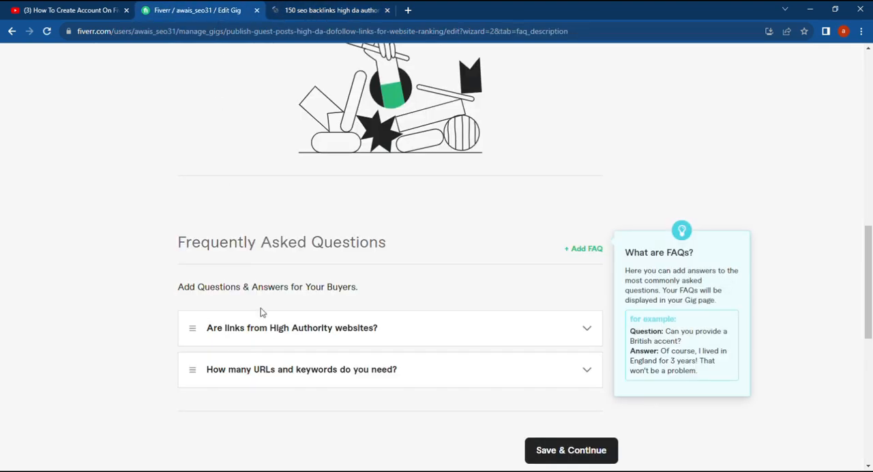
click(572, 251)
click(293, 319)
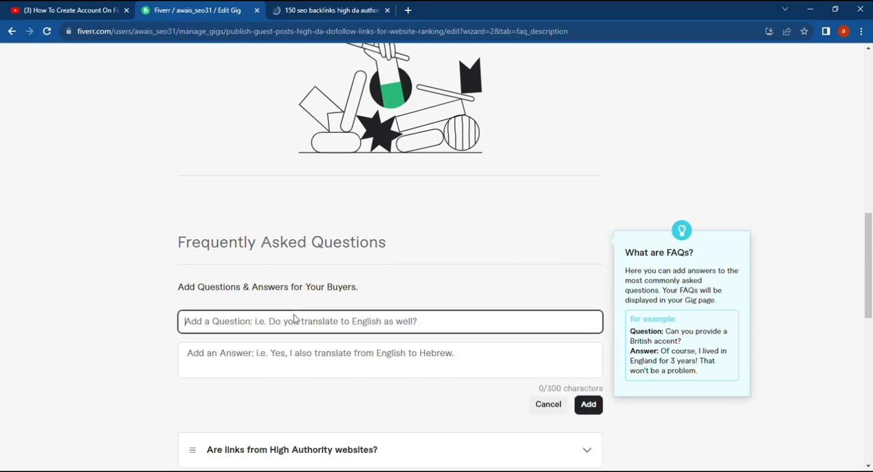
key(ctrl+v)
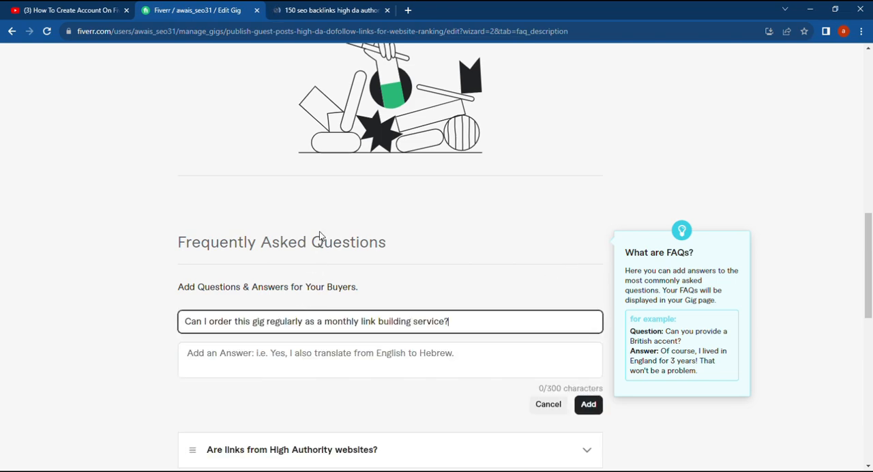
Copy the monthly service answer from "Well, I don't say it will hurt" through "with each order." into the entry and add the FAQ
click(325, 344)
click(296, 9)
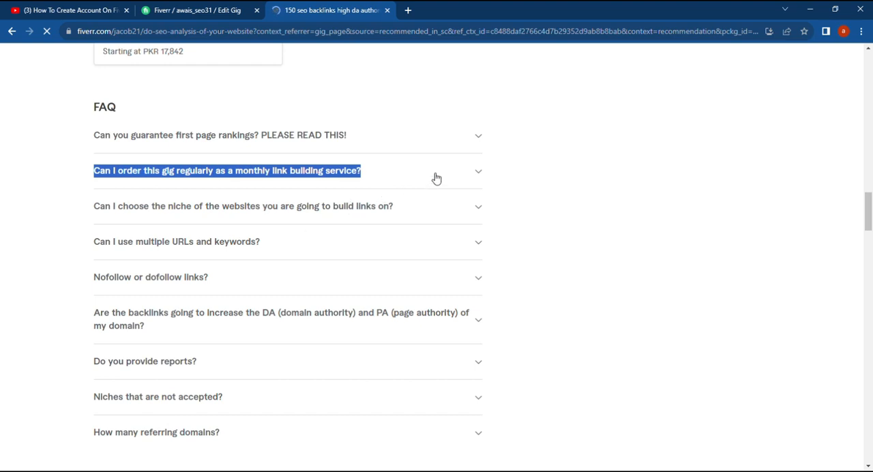
click(484, 174)
click(483, 174)
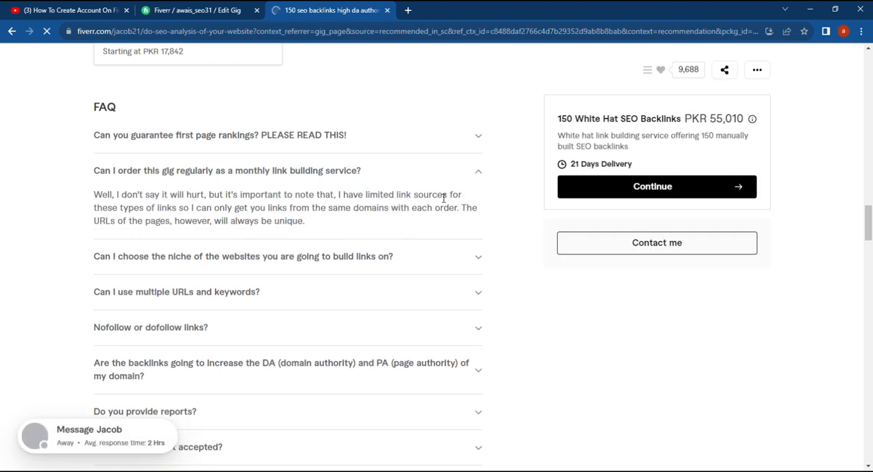
drag(458, 207, 93, 195)
key(ctrl+c)
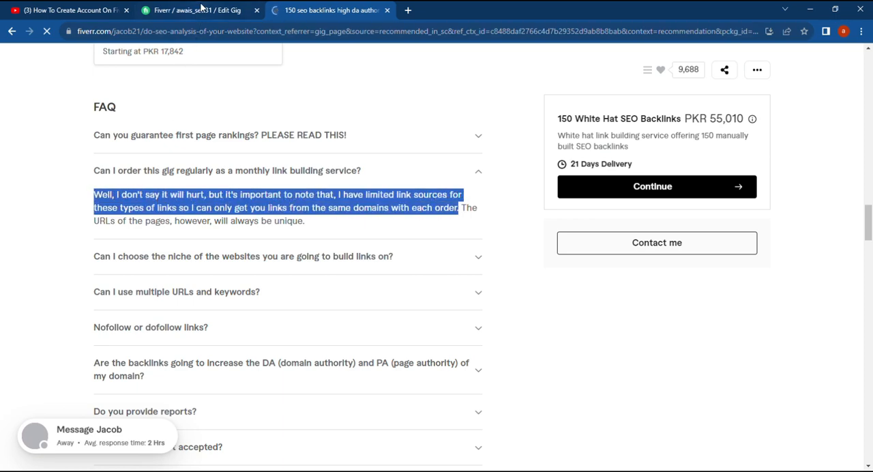
click(201, 9)
click(290, 353)
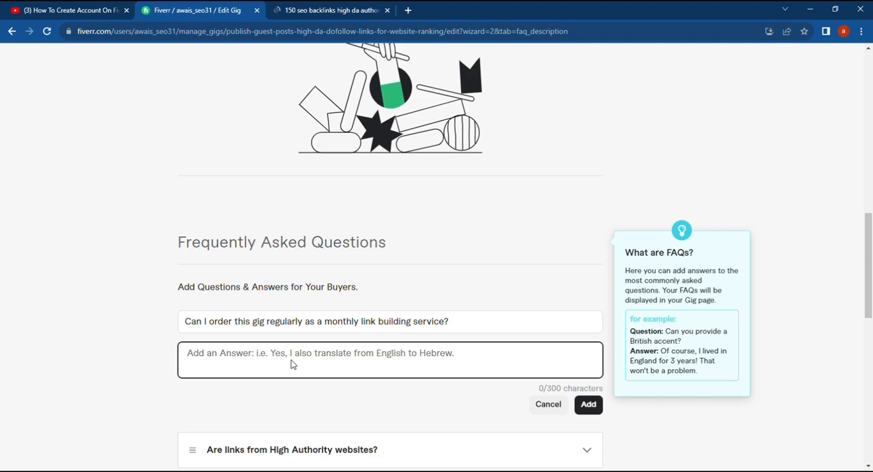
key(ctrl+v)
click(579, 412)
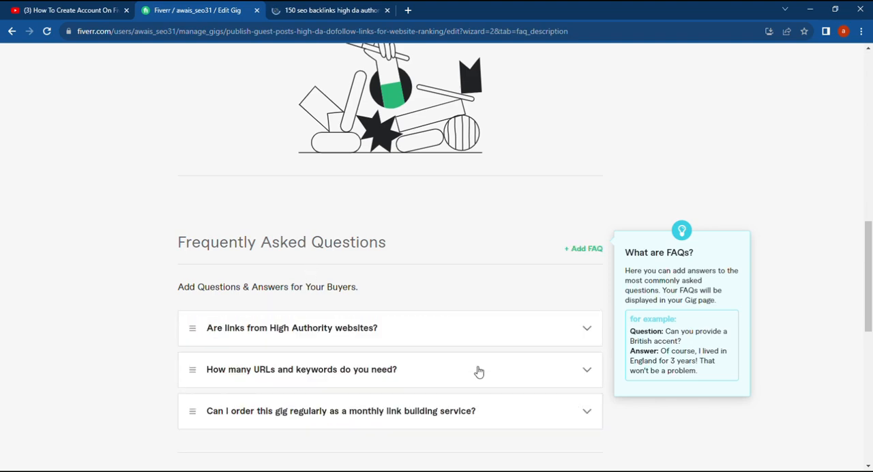
Save the description and FAQ, continue to the gig requirements and start a new custom question for buyers
scroll(435, 247, down, 3)
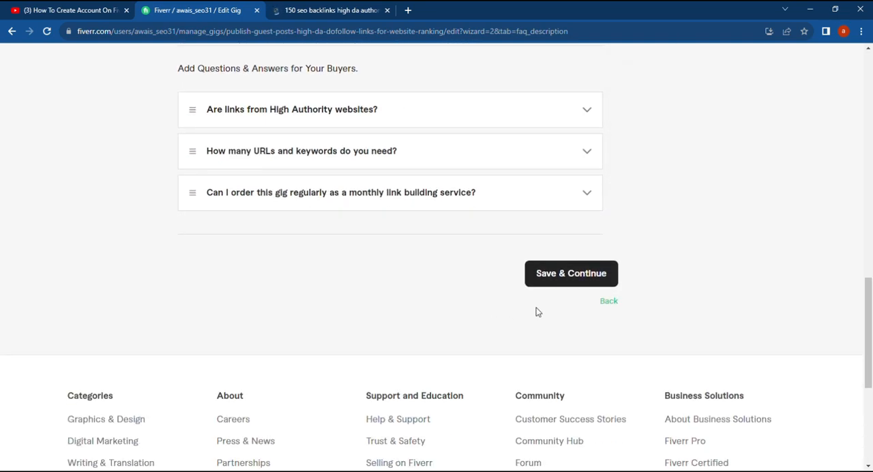
click(578, 279)
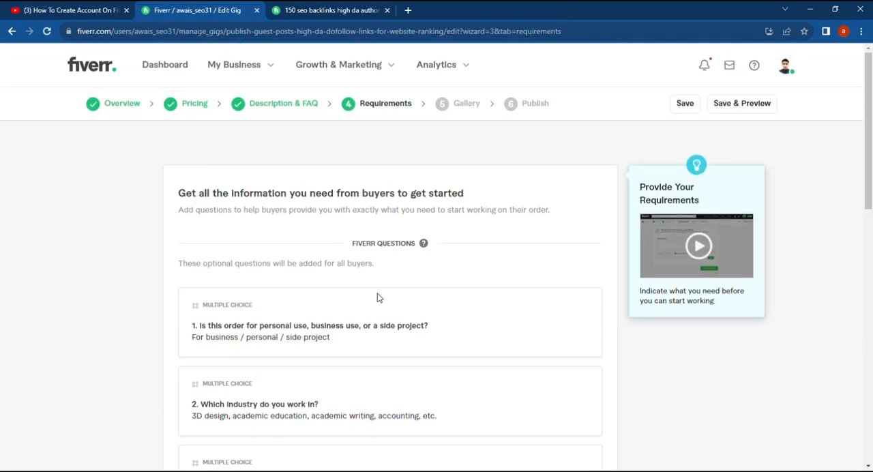
scroll(386, 312, down, 4)
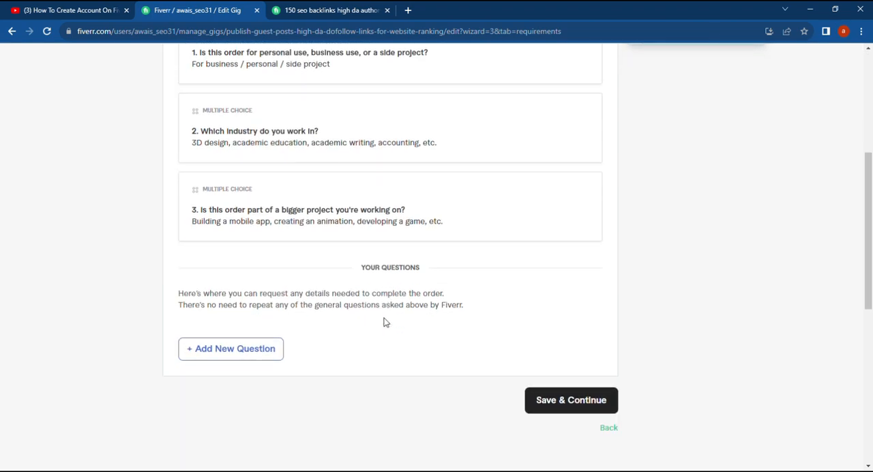
click(265, 349)
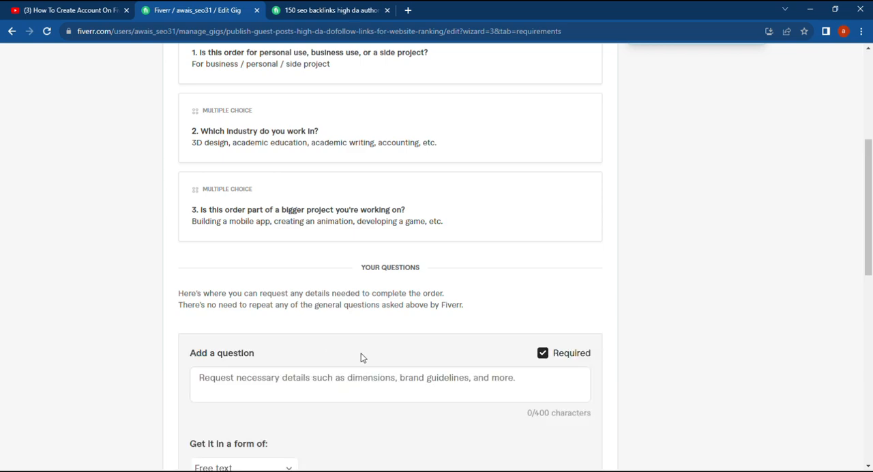
scroll(361, 357, down, 1)
Look through the FAQ questions of the 150 SEO backlinks gig for a detail to request from buyers
click(311, 11)
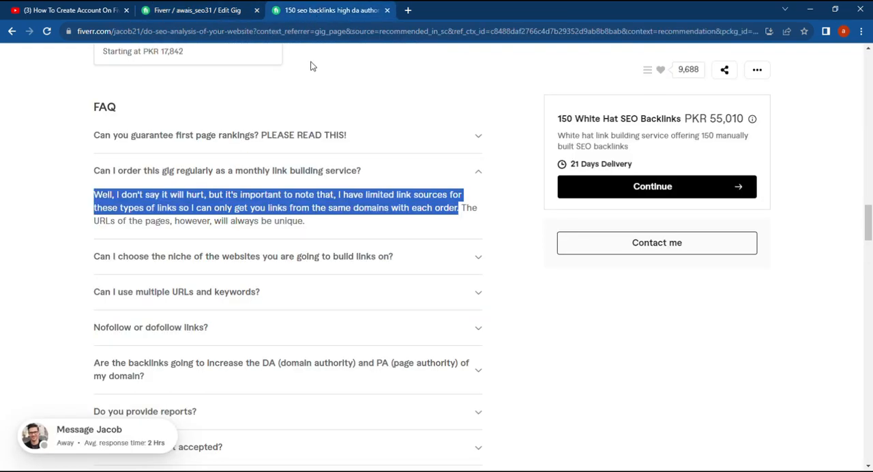
click(547, 353)
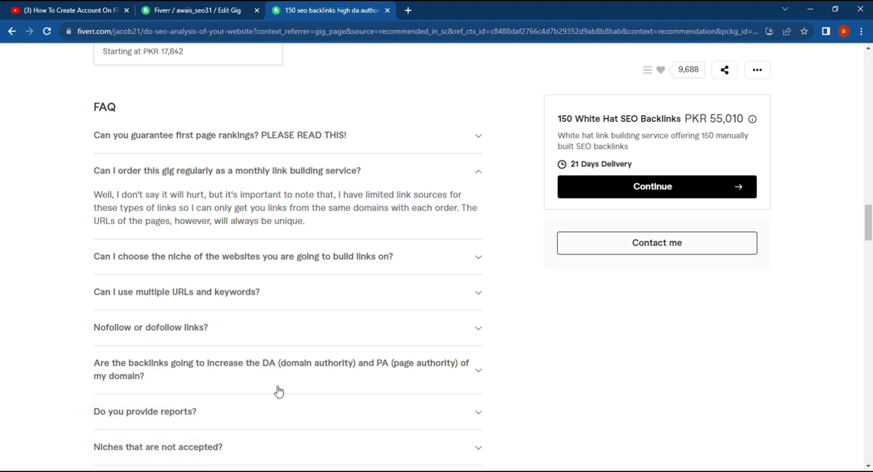
scroll(279, 391, down, 3)
scroll(278, 391, up, 6)
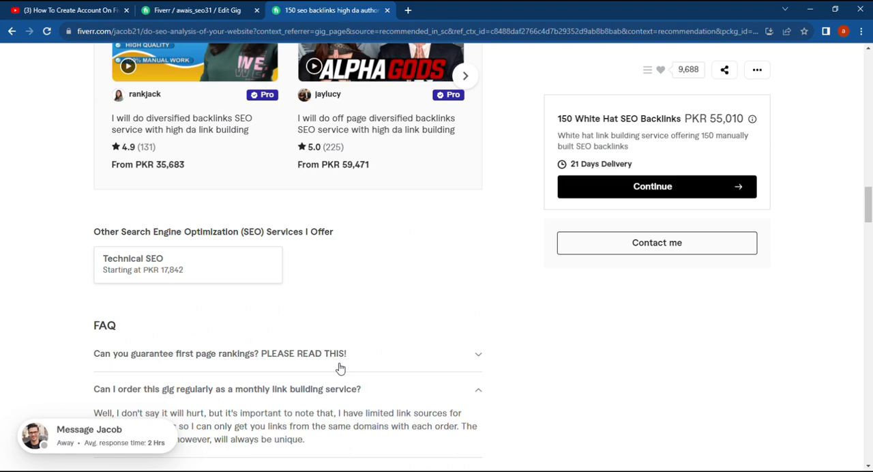
Return to the "SEO backlinks high quality and authority high da guest post link building" gig and go to its FAQ section
click(11, 32)
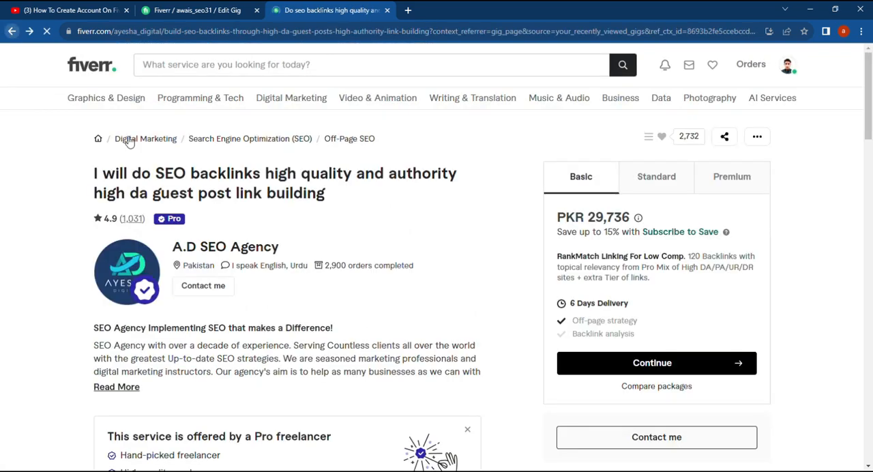
scroll(320, 334, down, 4)
scroll(324, 332, down, 8)
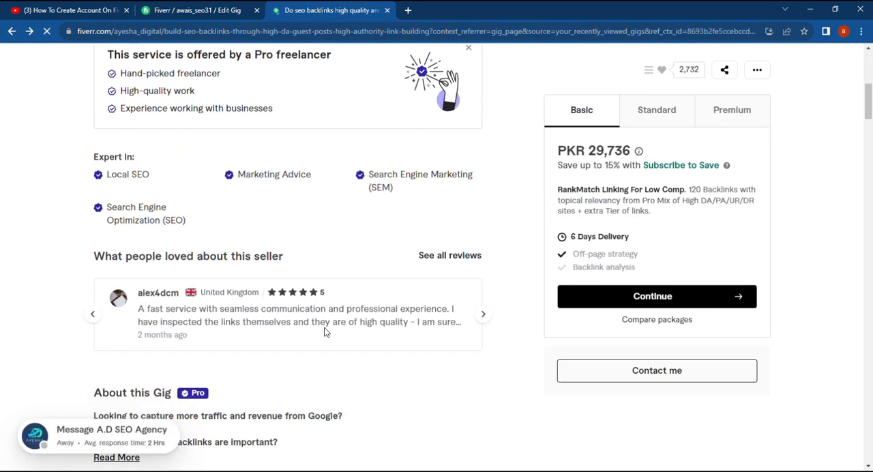
scroll(293, 297, down, 10)
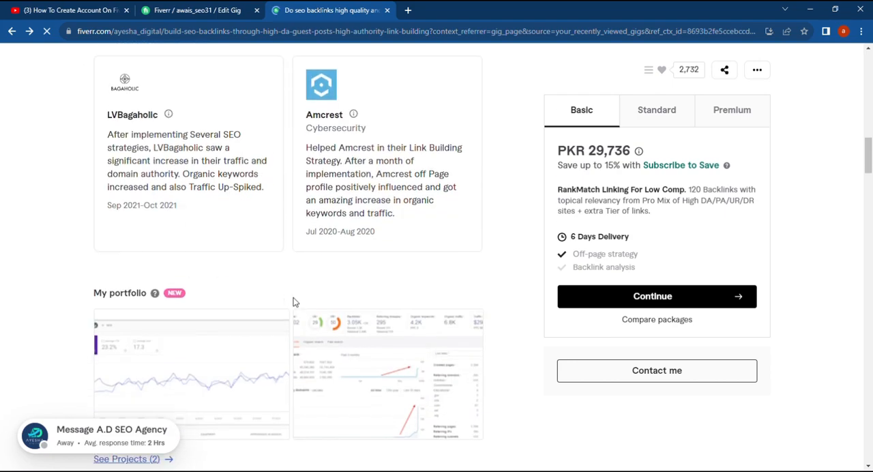
scroll(295, 312, down, 7)
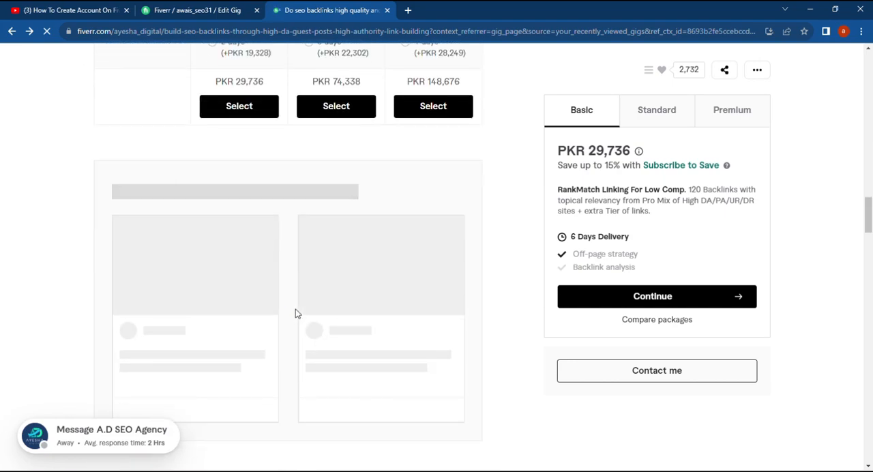
scroll(297, 314, down, 3)
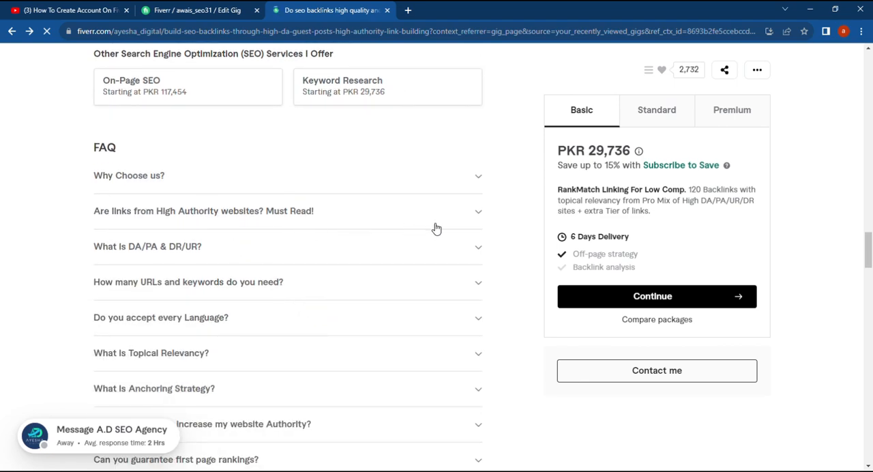
Expand the FAQ "How many URLs and keywords do you need?" and copy its full answer
click(350, 284)
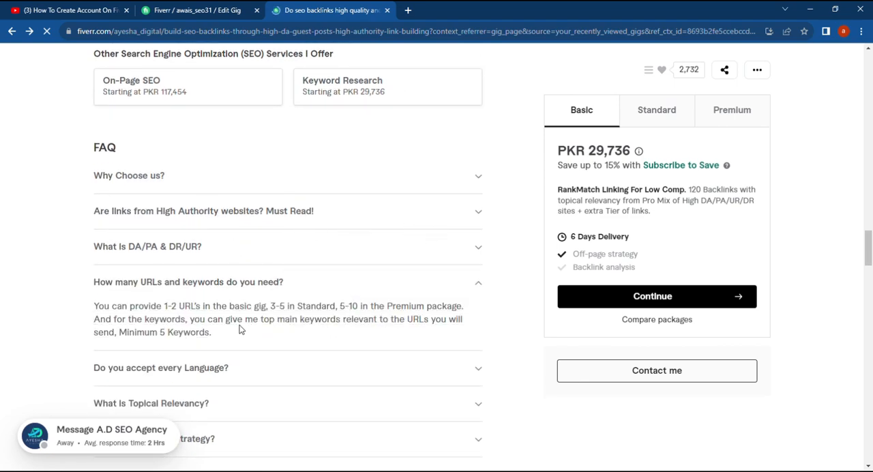
drag(90, 306, 288, 335)
click(205, 306)
drag(90, 305, 222, 344)
key(ctrl+c)
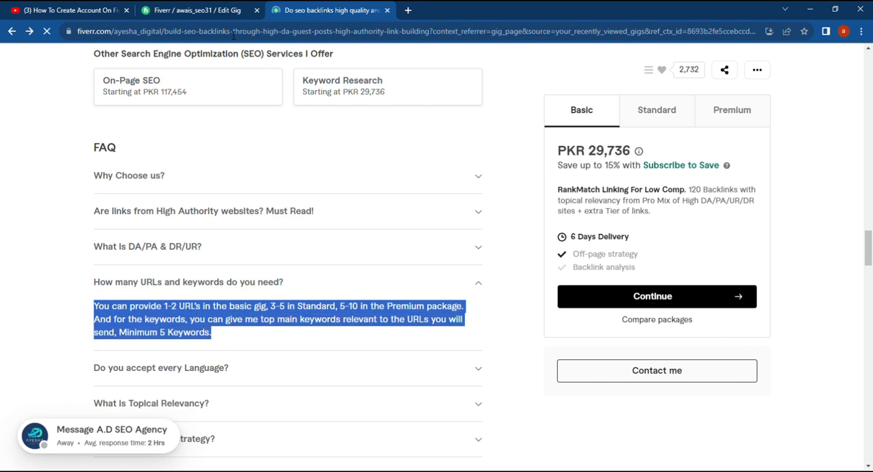
Paste the copied URLs and keywords answer into the new buyer question and add it as a required free-text requirement
click(225, 10)
click(272, 337)
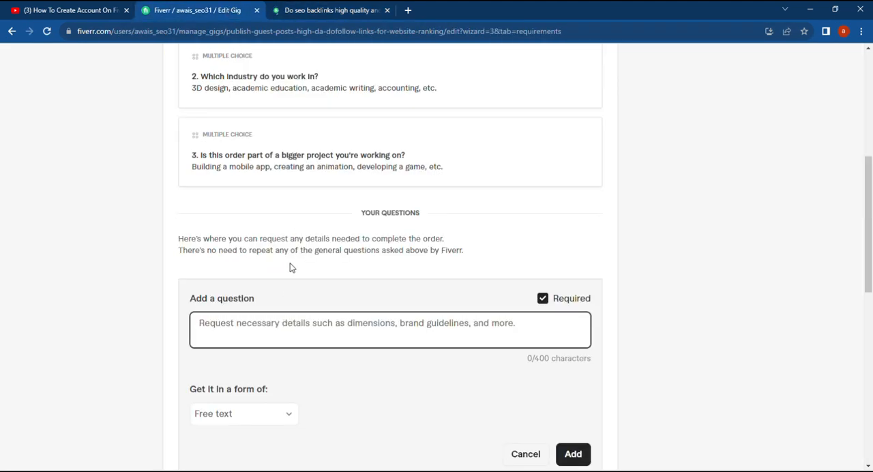
key(ctrl+v)
click(571, 453)
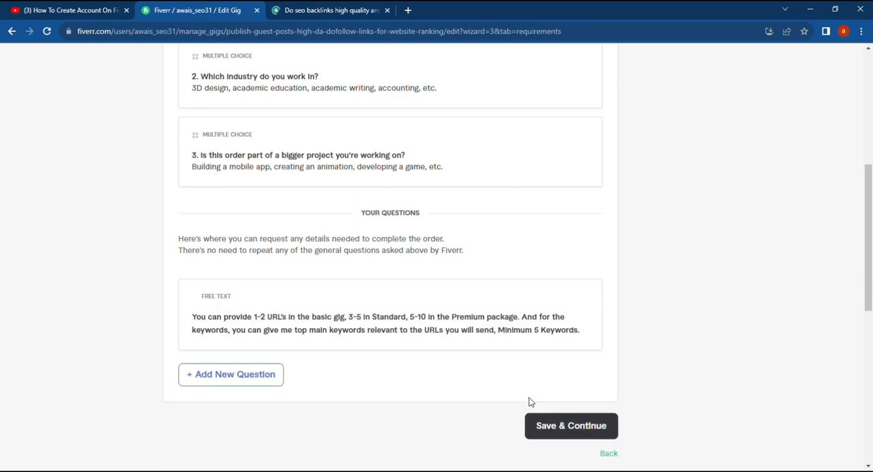
Save the requirements, continue to the gig gallery and dismiss the gig image guidelines
scroll(514, 375, down, 1)
click(564, 379)
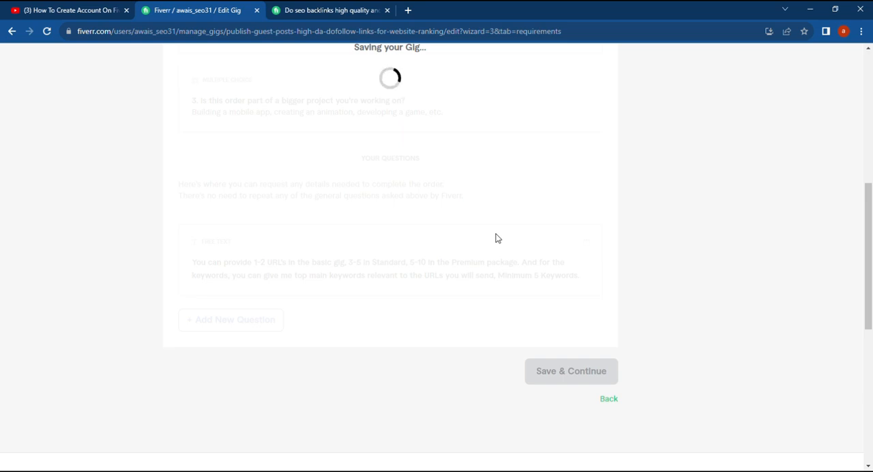
scroll(498, 238, up, 2)
scroll(496, 238, up, 3)
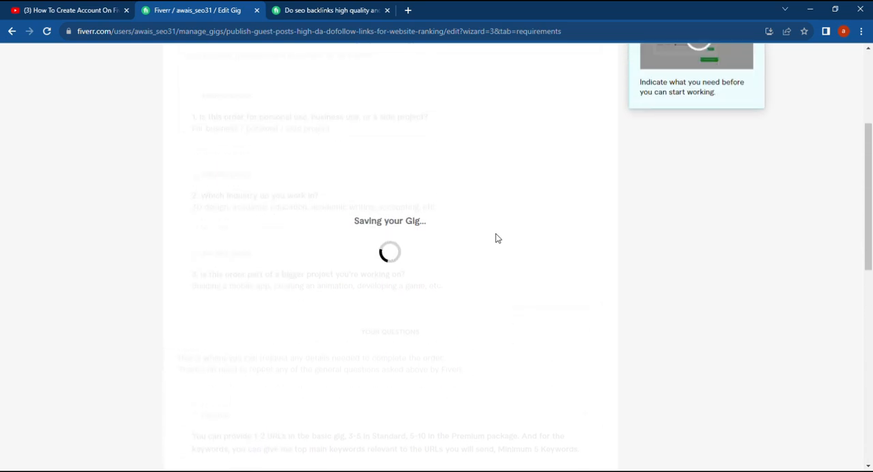
scroll(495, 238, up, 2)
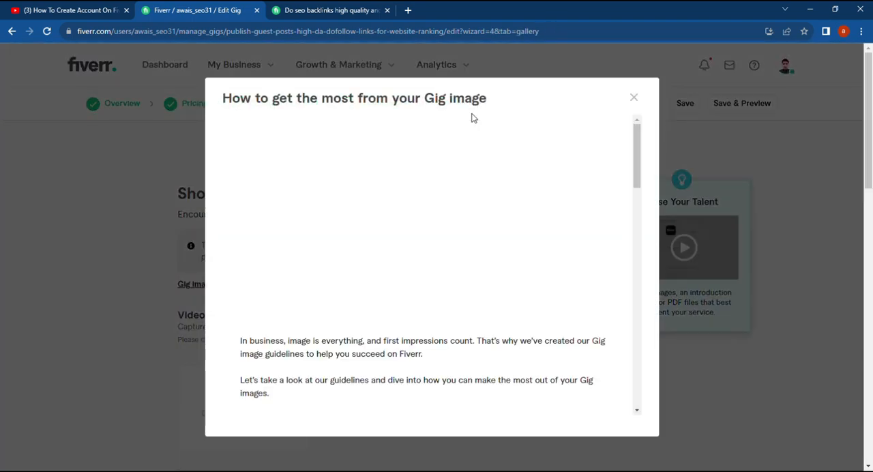
click(634, 97)
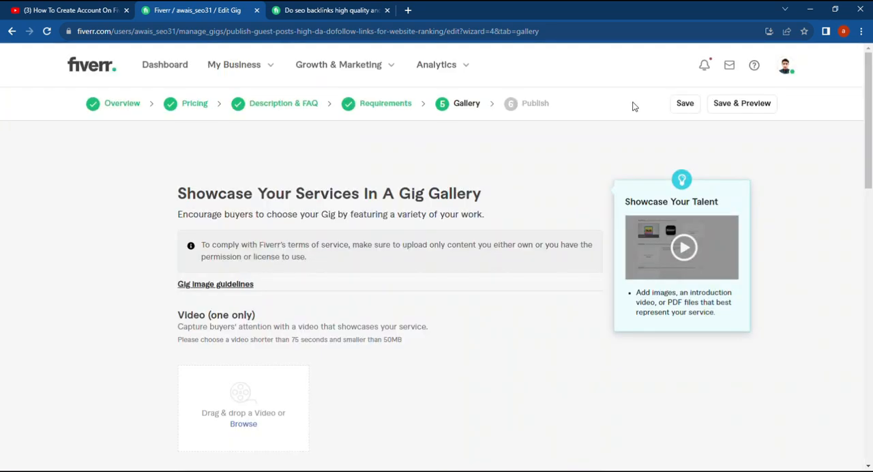
Upload the "Guest Posts High DA Website" picture as the first gallery image, then save and continue to publishing
scroll(318, 309, down, 4)
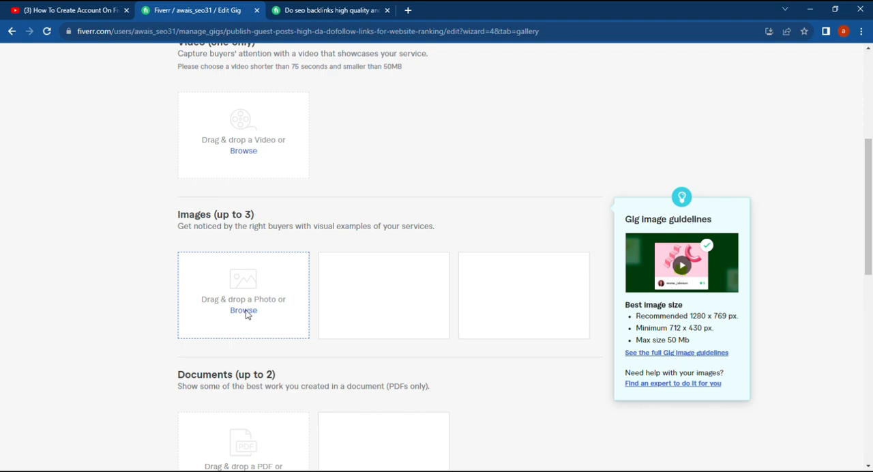
scroll(250, 325, down, 1)
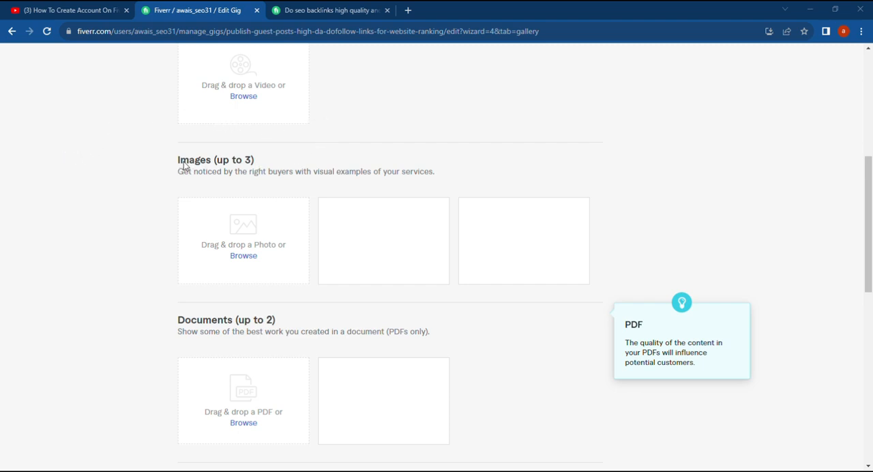
double_click(223, 103)
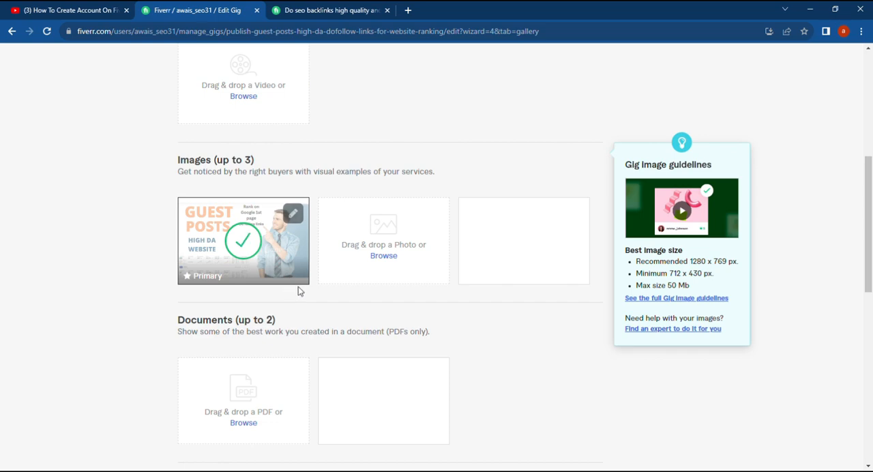
scroll(306, 297, down, 3)
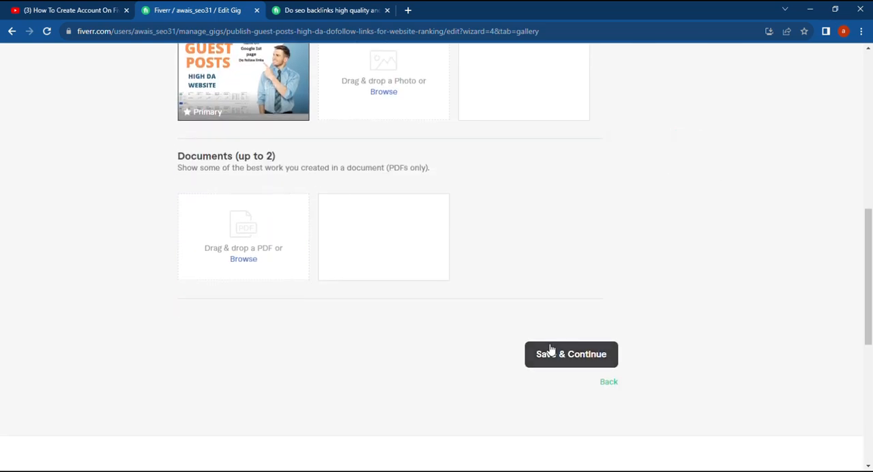
click(550, 349)
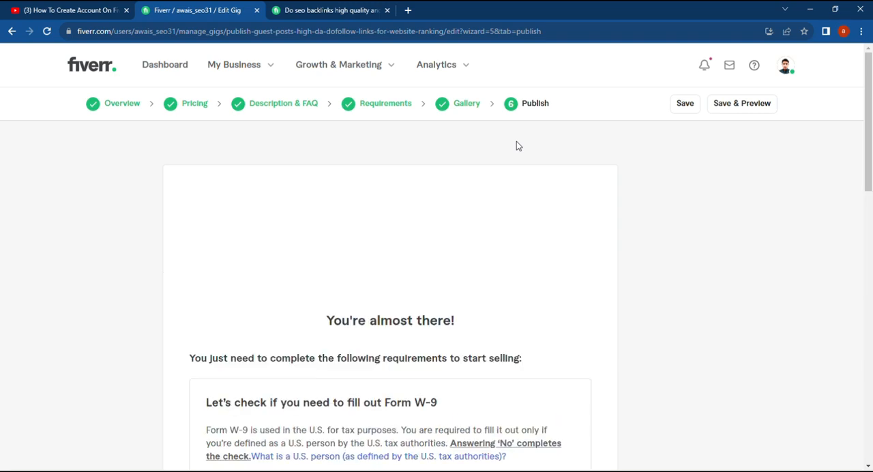
Answer "No" to the U.S. person question of the Form W-9 check, save it and close the confirmation
scroll(423, 300, down, 4)
scroll(420, 319, down, 2)
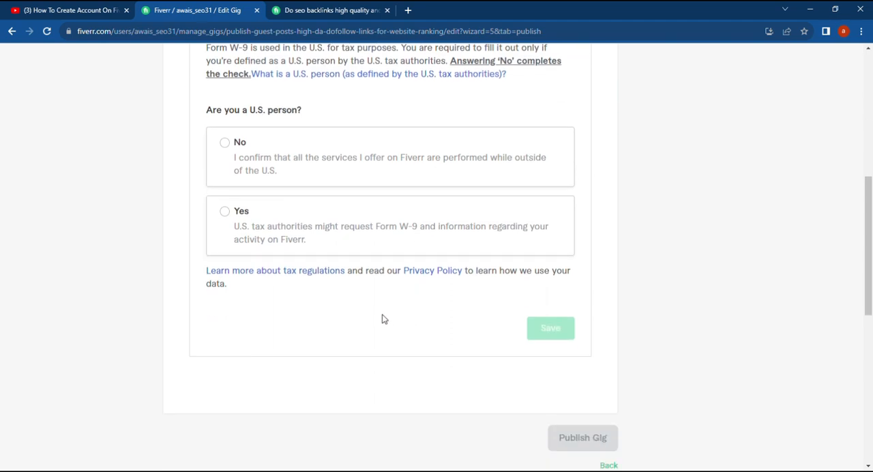
scroll(337, 326, up, 3)
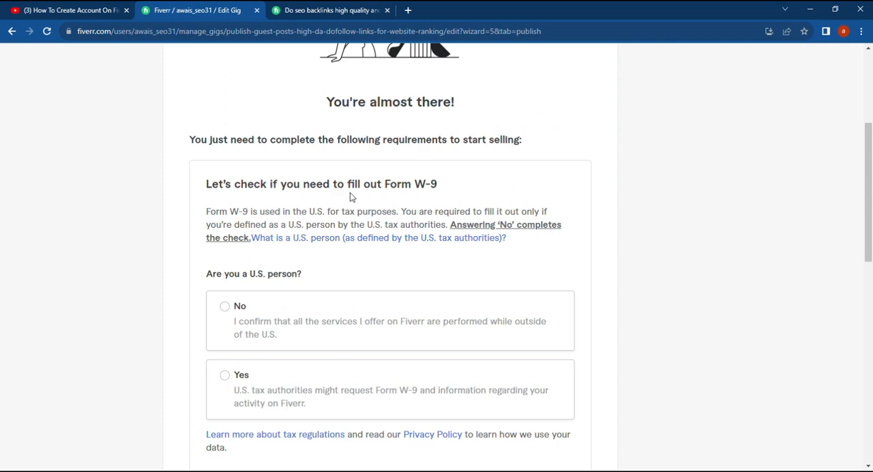
click(235, 312)
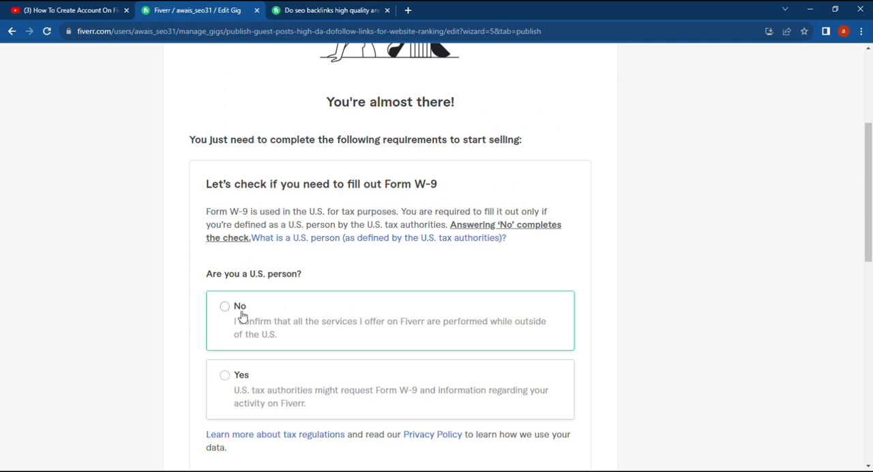
scroll(345, 332, down, 3)
click(549, 329)
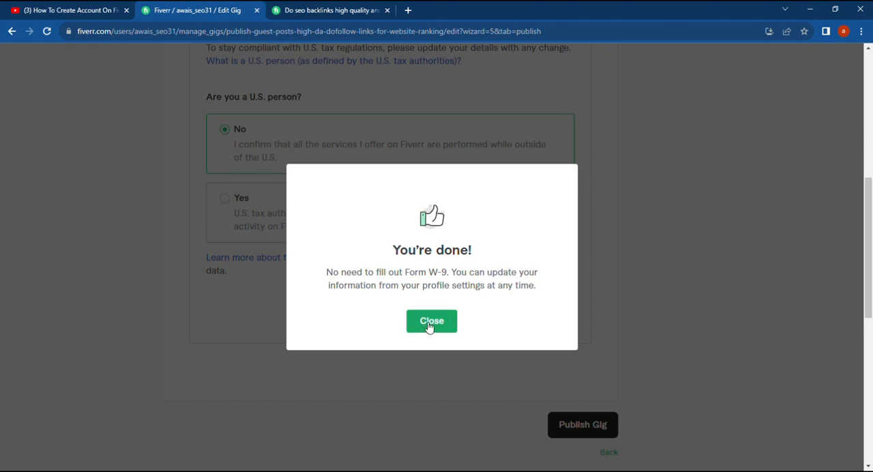
click(431, 325)
Publish the gig and finish the wizard to return to the gigs list
scroll(423, 352, up, 4)
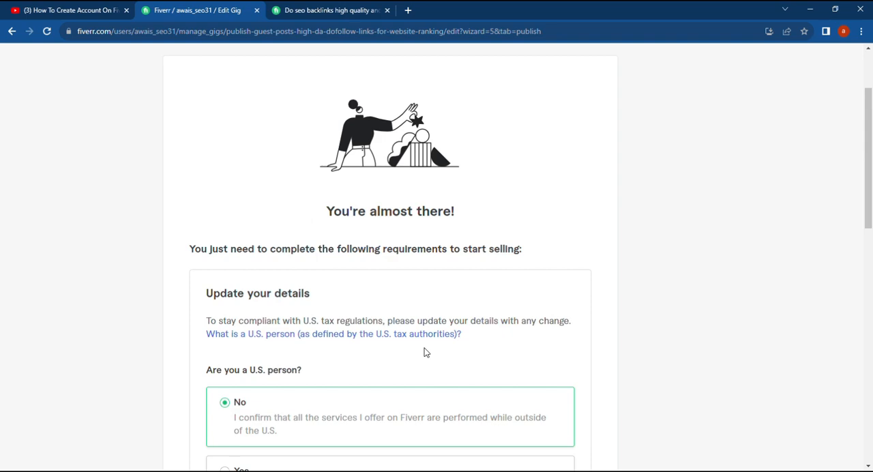
scroll(423, 352, down, 3)
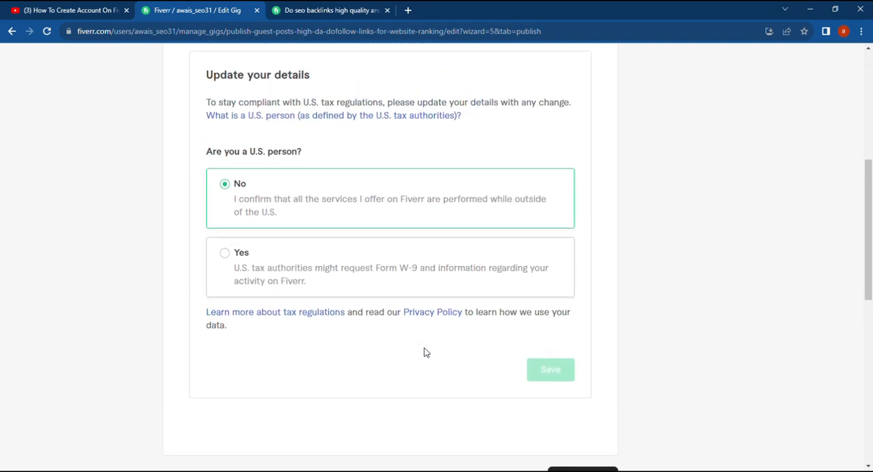
scroll(424, 352, down, 2)
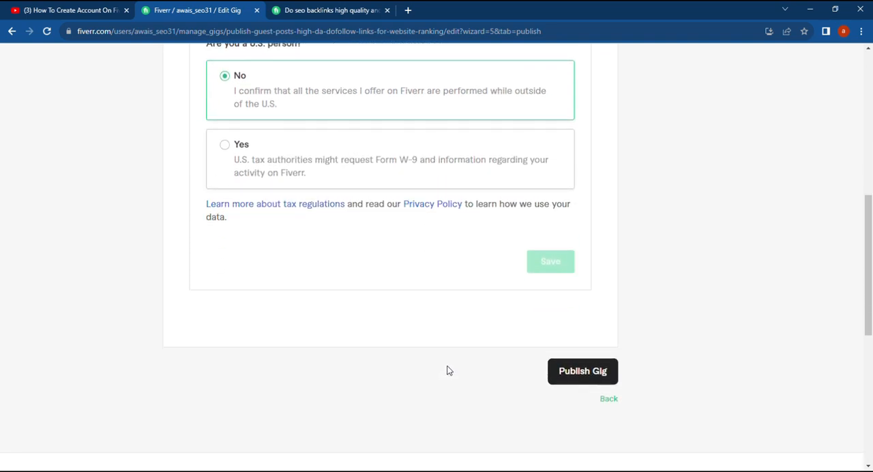
click(589, 371)
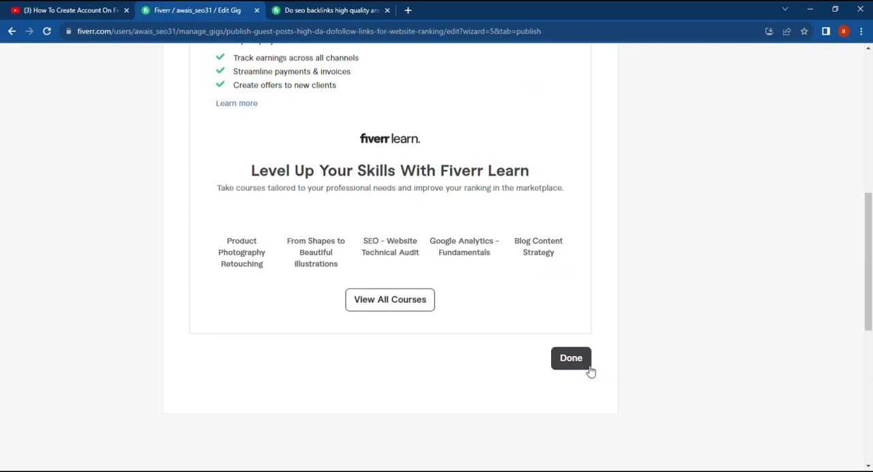
click(564, 367)
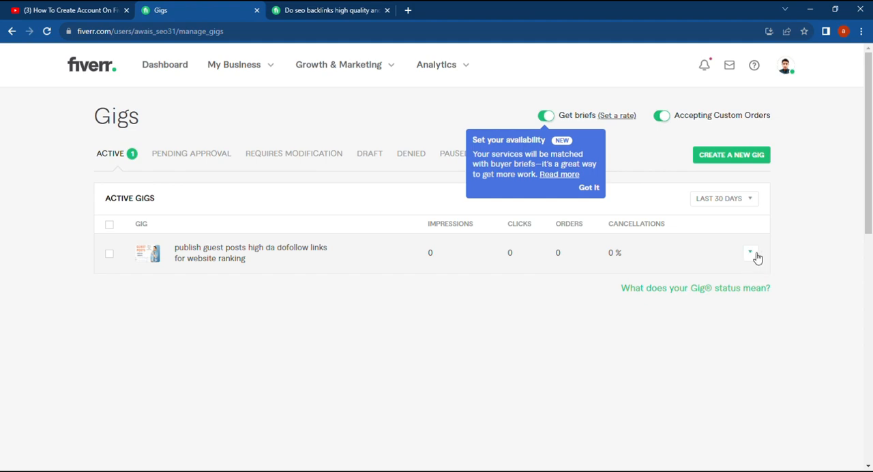
Open the published guest post gig for editing and review its overview details
click(750, 253)
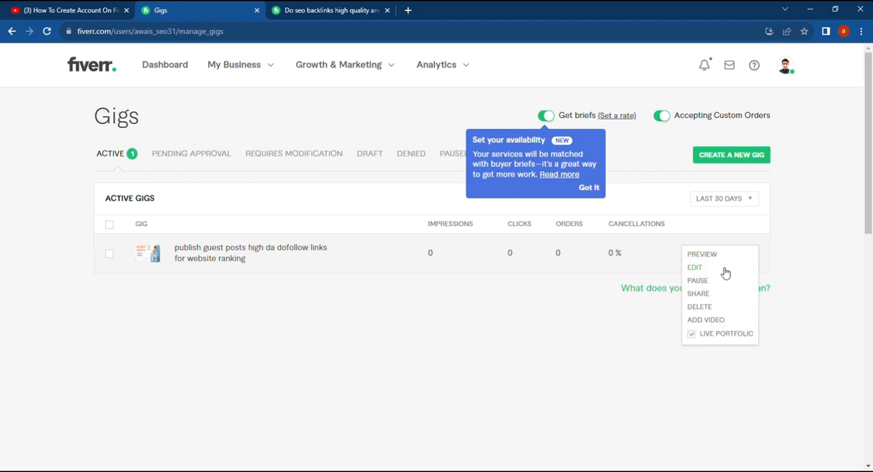
click(726, 267)
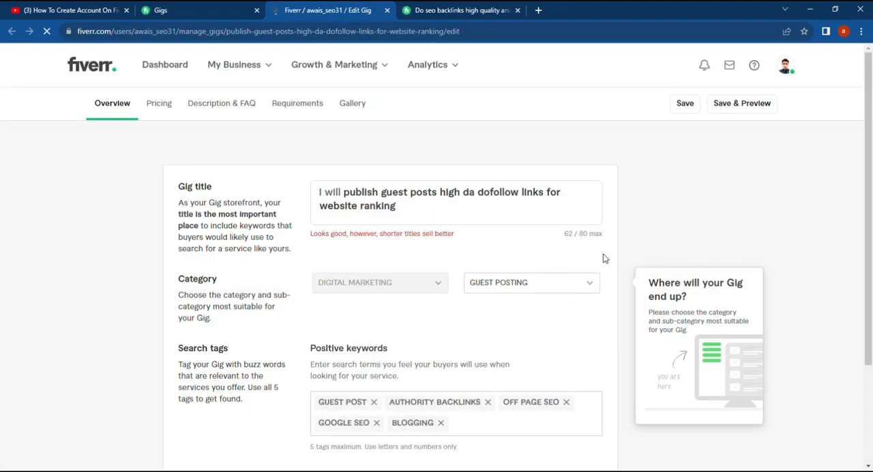
scroll(326, 387, down, 1)
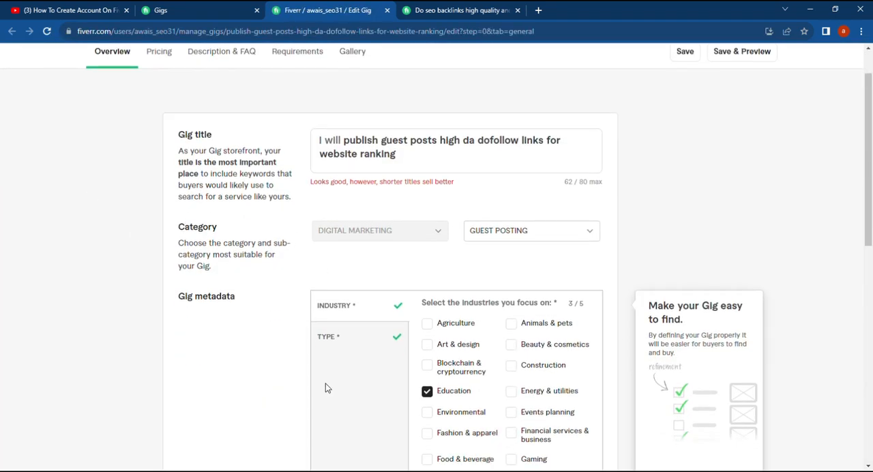
scroll(312, 371, down, 1)
scroll(292, 376, up, 1)
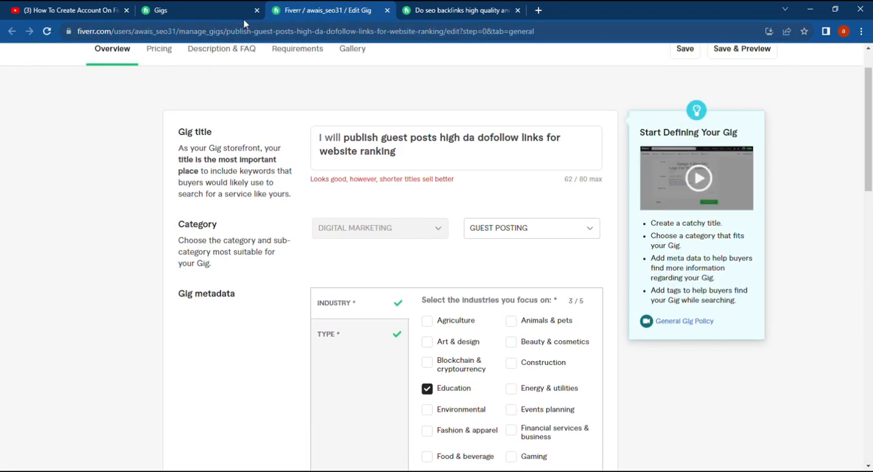
Close the gig's edit page and return to the other seller's SEO backlinks gig
click(428, 10)
click(326, 10)
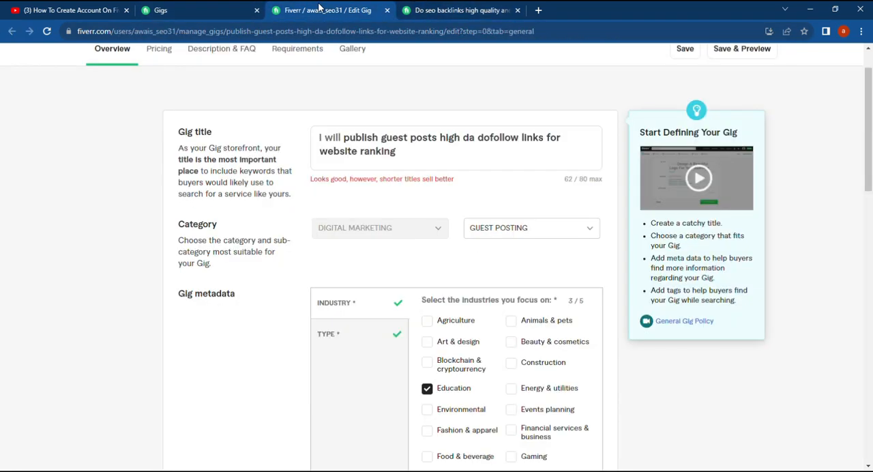
click(172, 11)
click(375, 10)
click(387, 11)
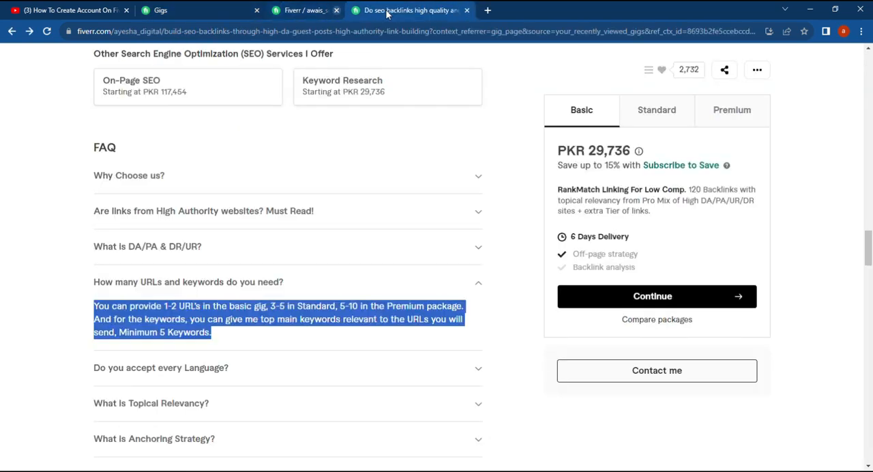
Close the other seller's SEO backlinks gig and open a preview of the published guest post gig from the gigs list
click(387, 11)
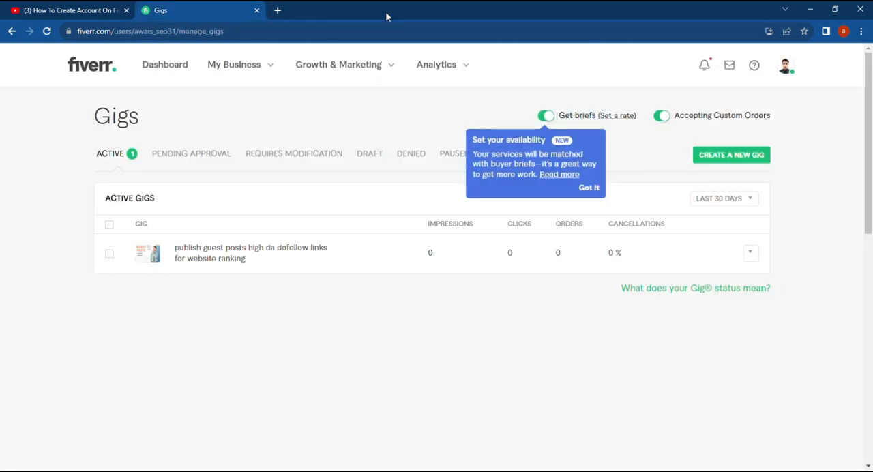
click(750, 254)
click(727, 255)
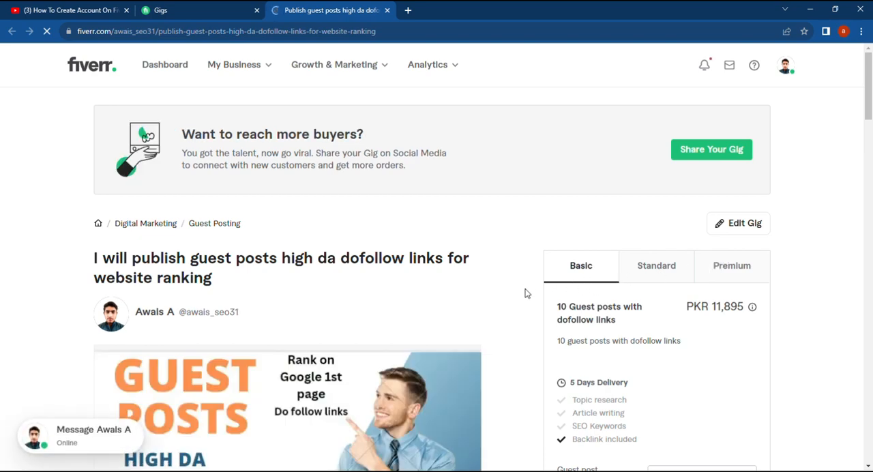
Examine the published gig's description, seller profile, package comparison, FAQ and related tags, and return to its title
scroll(524, 293, down, 4)
scroll(495, 355, down, 3)
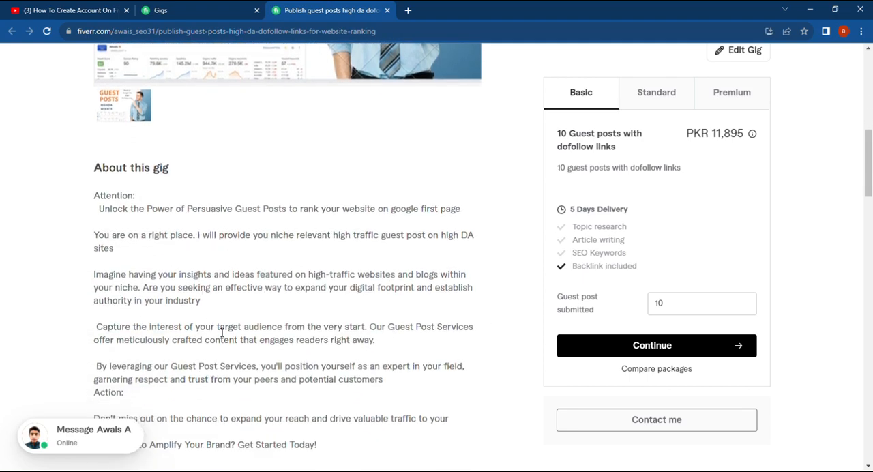
scroll(222, 332, down, 5)
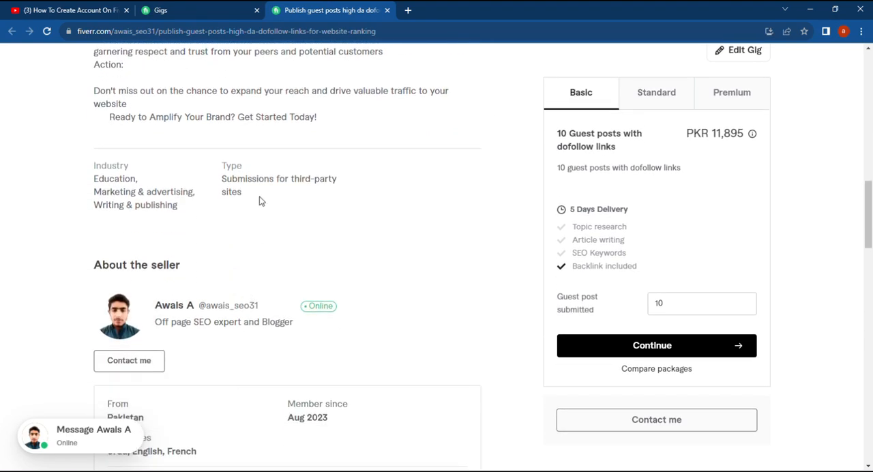
scroll(259, 202, down, 5)
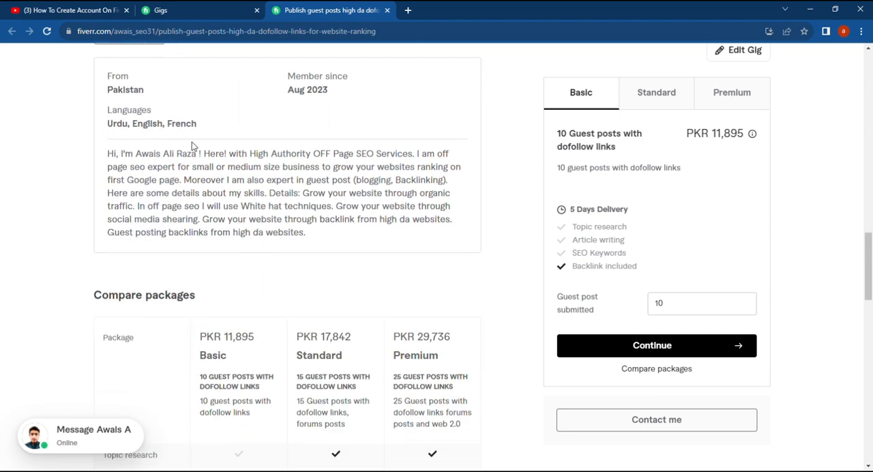
scroll(212, 225, down, 6)
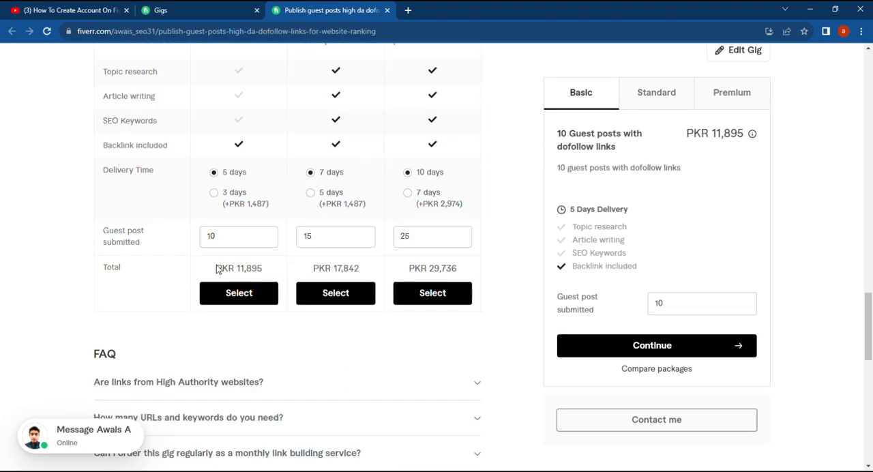
scroll(217, 270, down, 5)
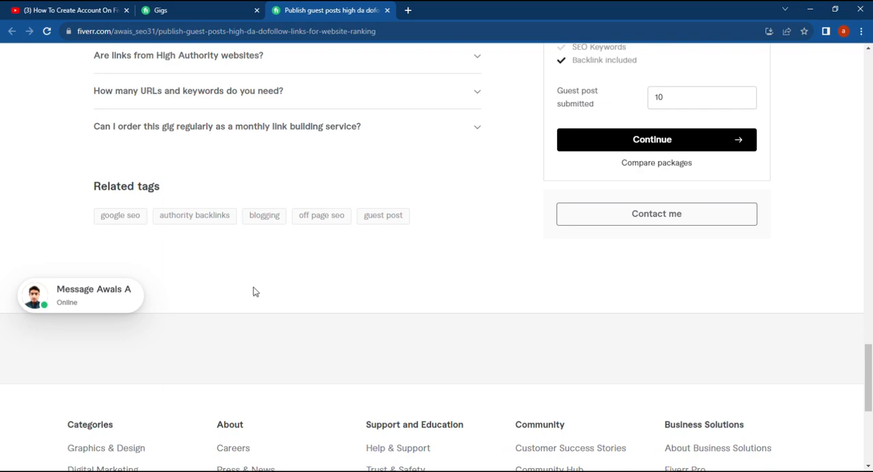
scroll(256, 293, up, 10)
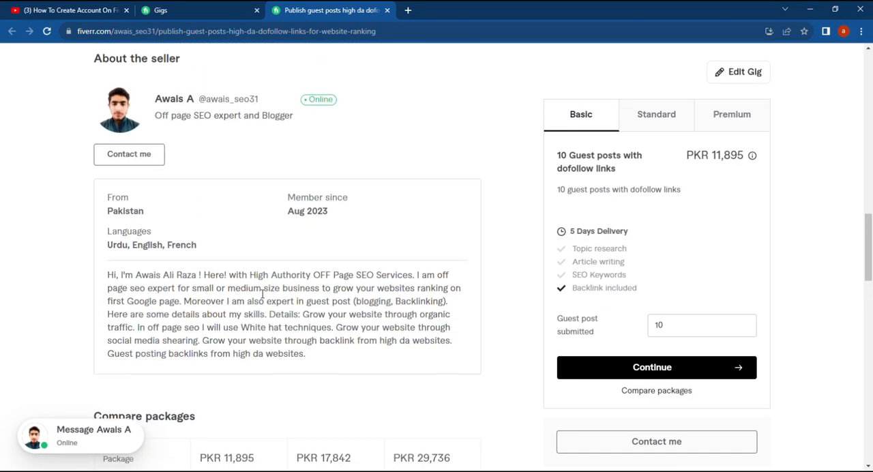
scroll(263, 293, up, 12)
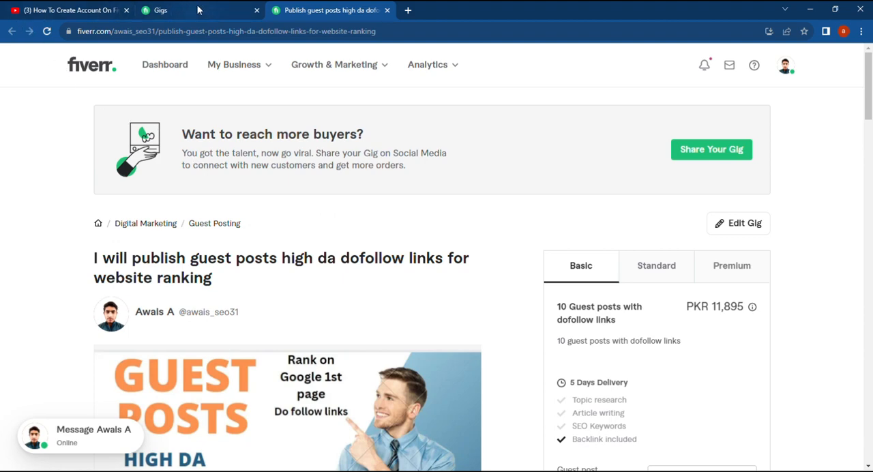
Close the gig preview, return to the gigs list and preview the active guest post gig again
click(199, 9)
click(386, 10)
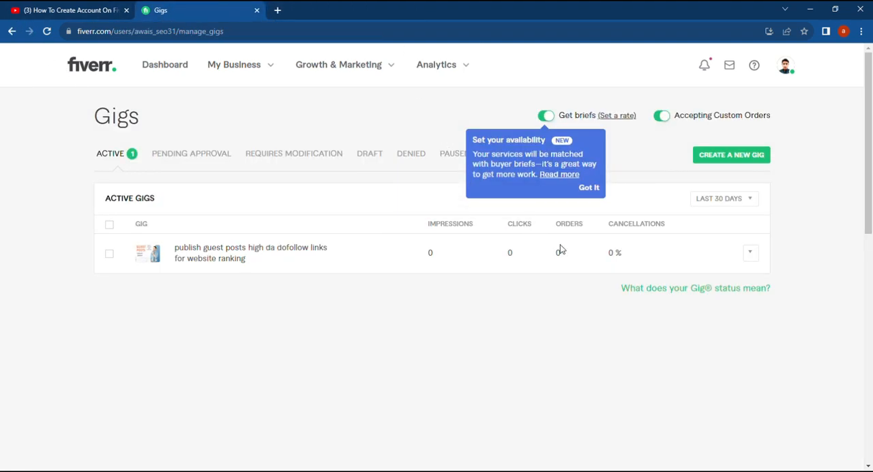
click(749, 255)
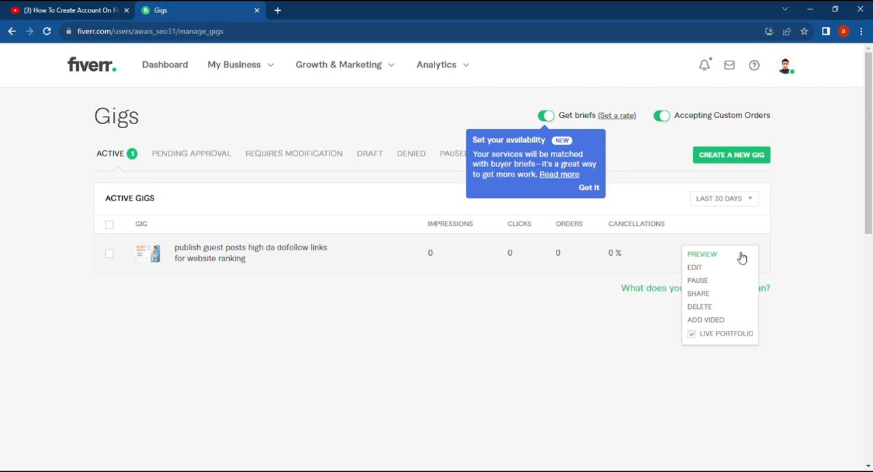
click(730, 253)
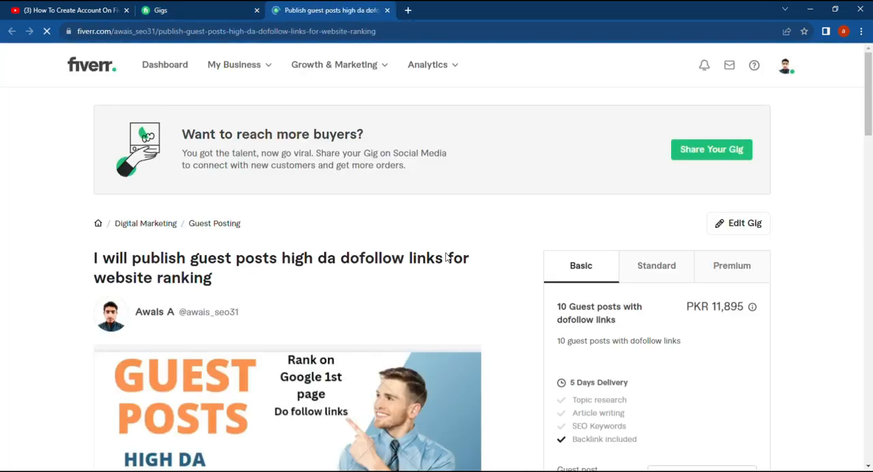